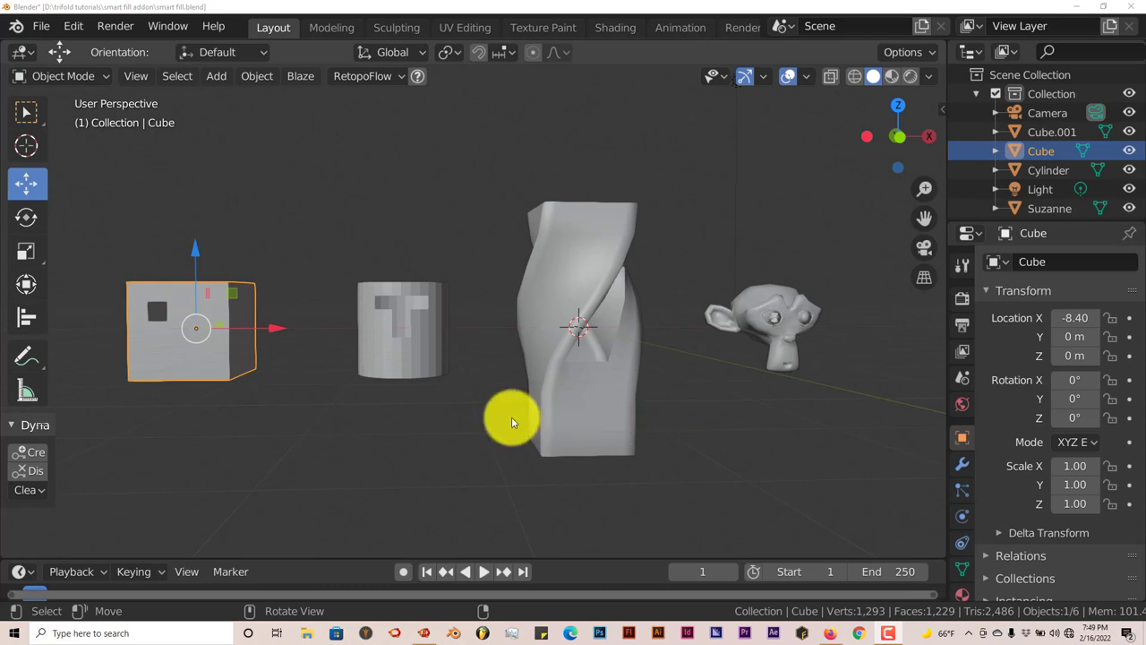
Look over the holed cube, briefly entering Edit Mode with edge select before returning to Object Mode
middle_drag(470, 420, 458, 415)
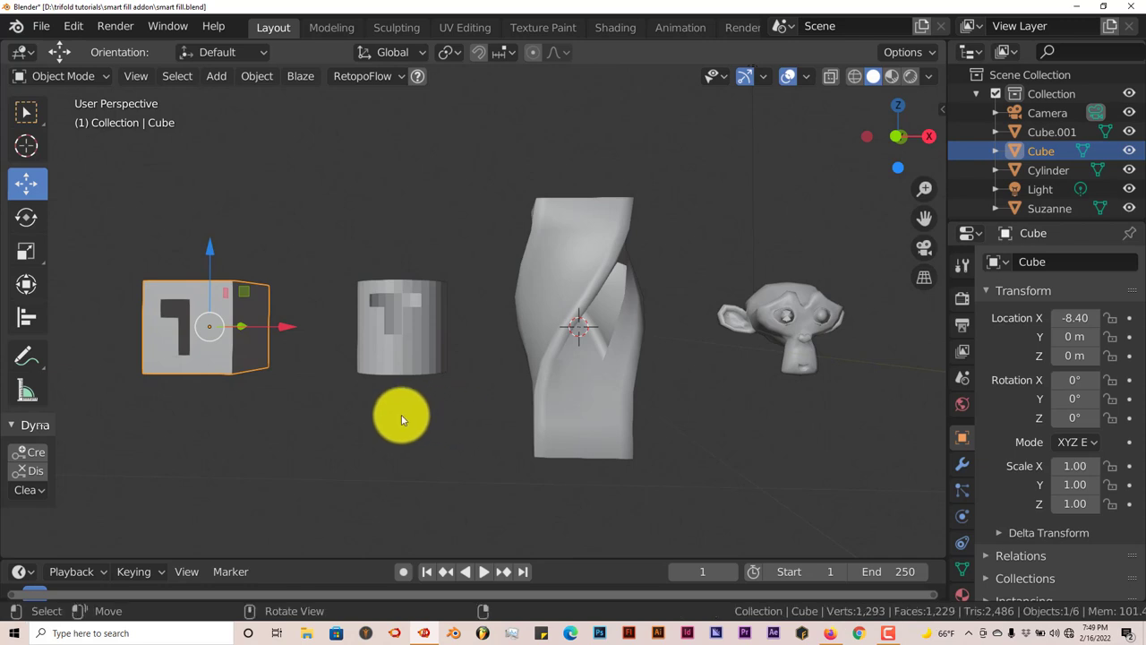
middle_drag(380, 394, 390, 402)
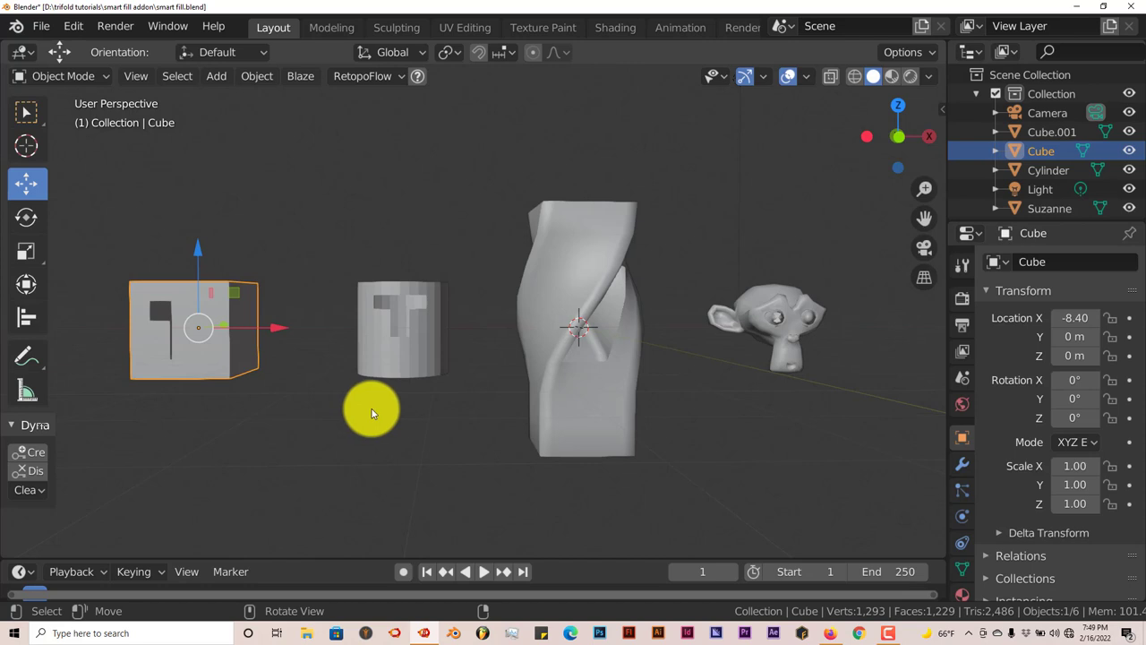
shift+middle_drag(282, 417, 452, 395)
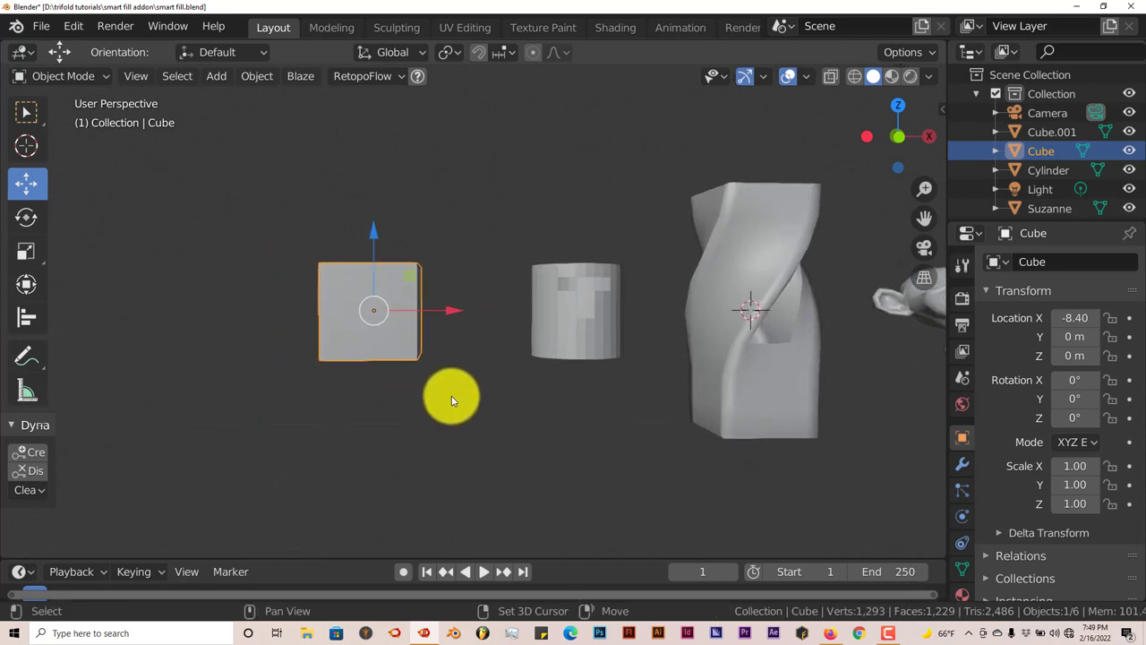
scroll(436, 400, up, 5)
scroll(429, 397, down, 2)
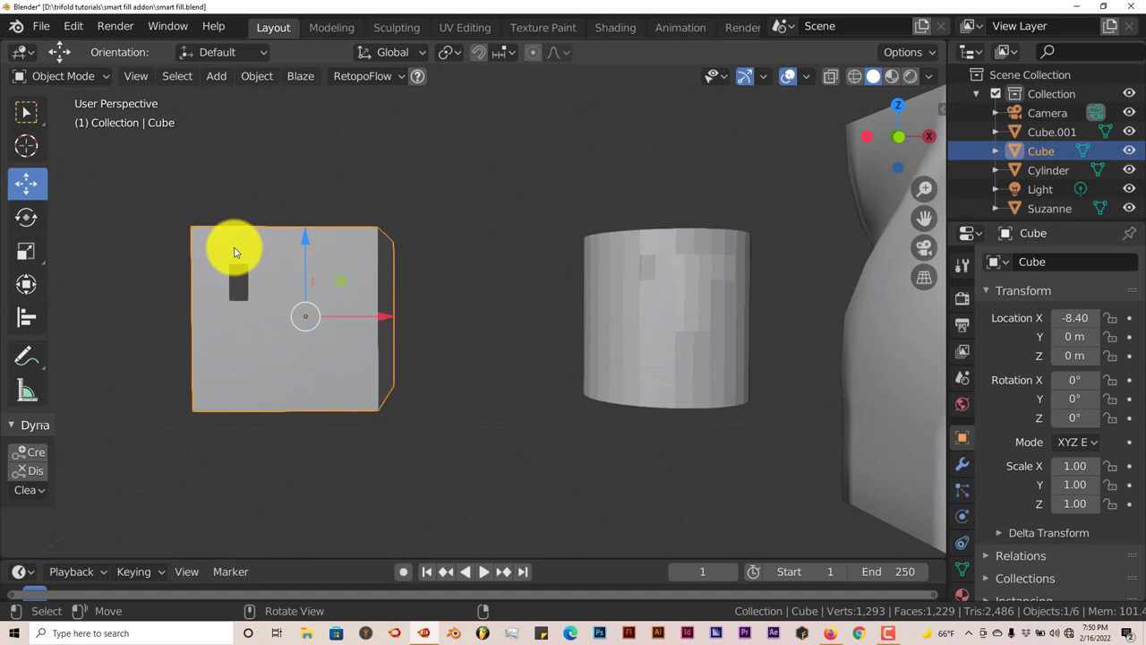
key(Tab)
click(147, 77)
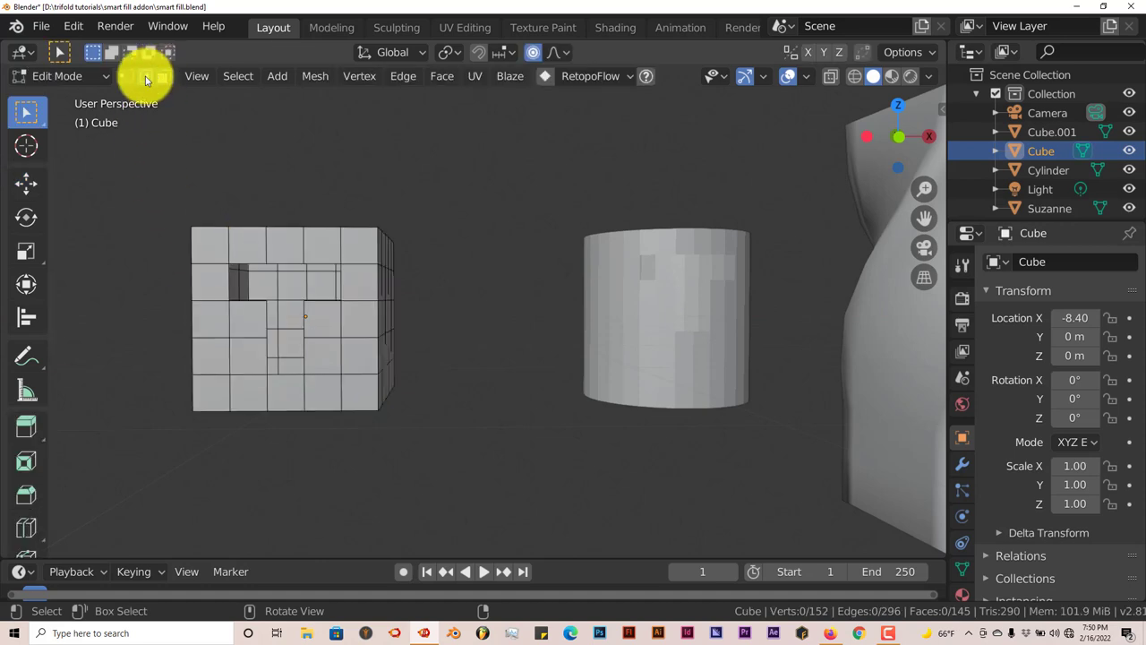
scroll(240, 311, up, 2)
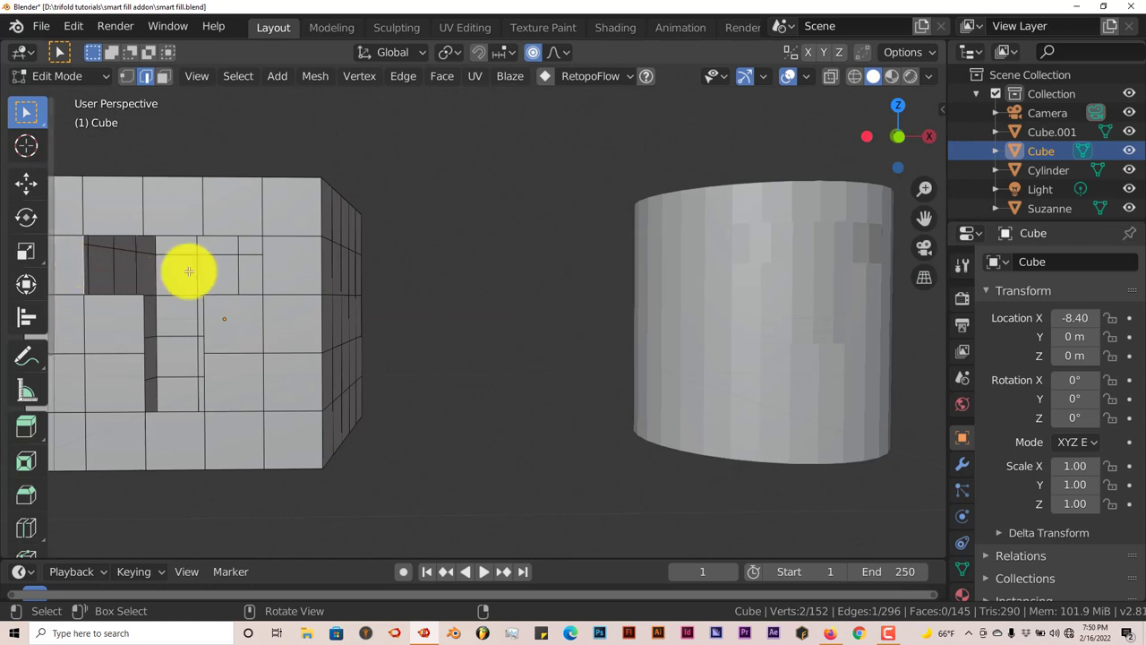
key(Tab)
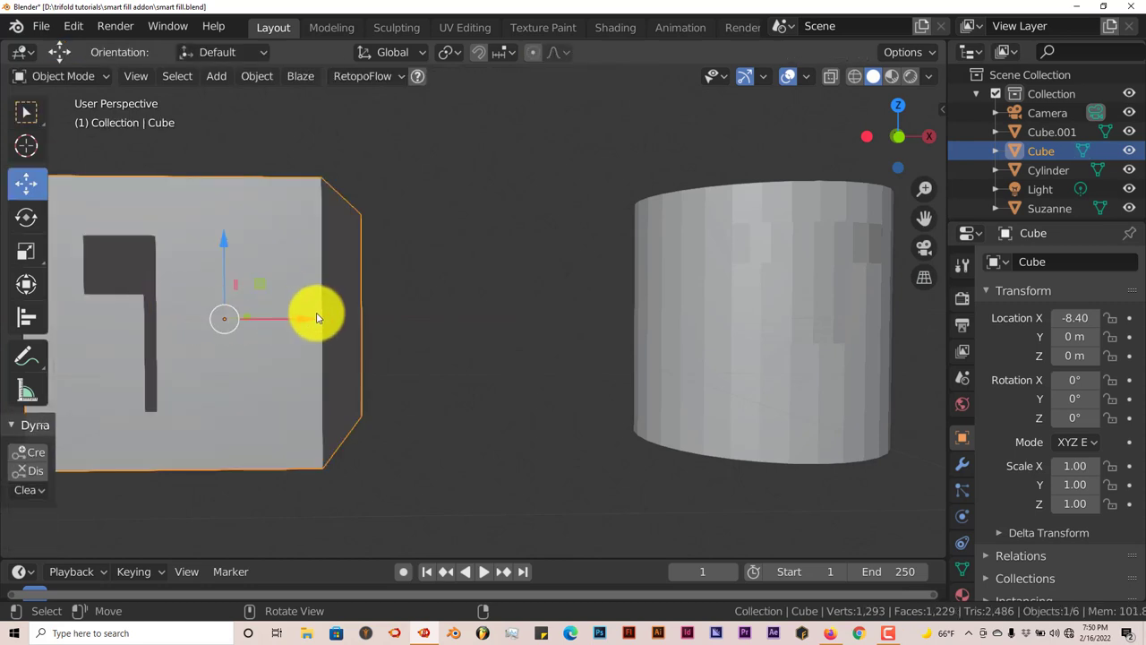
scroll(316, 317, down, 1)
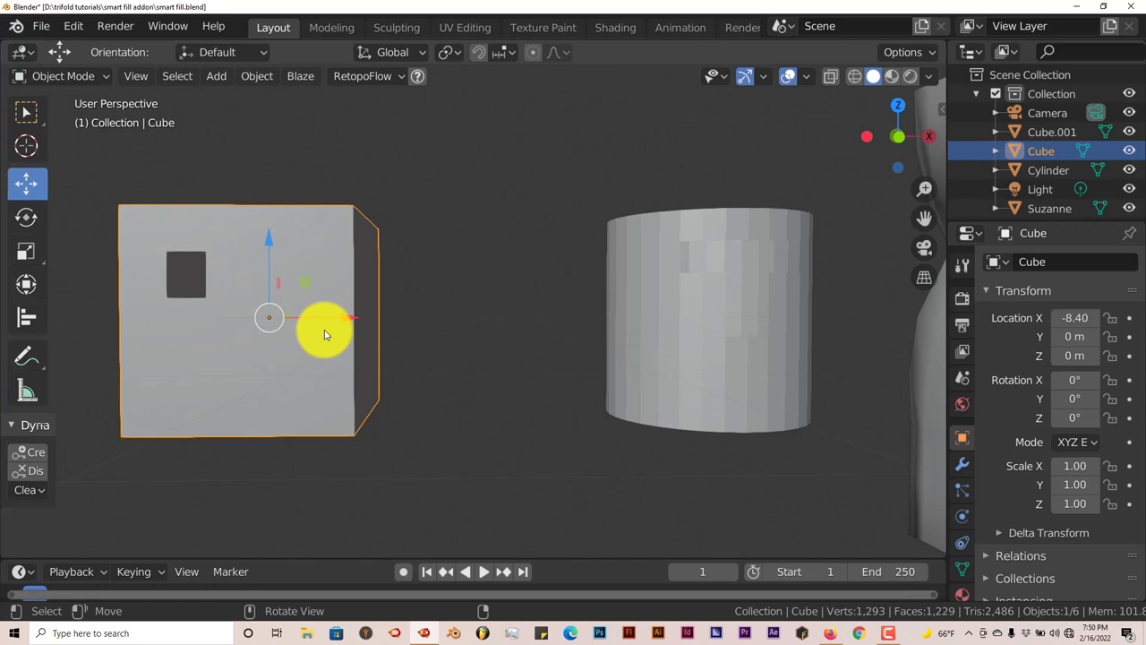
scroll(329, 335, down, 2)
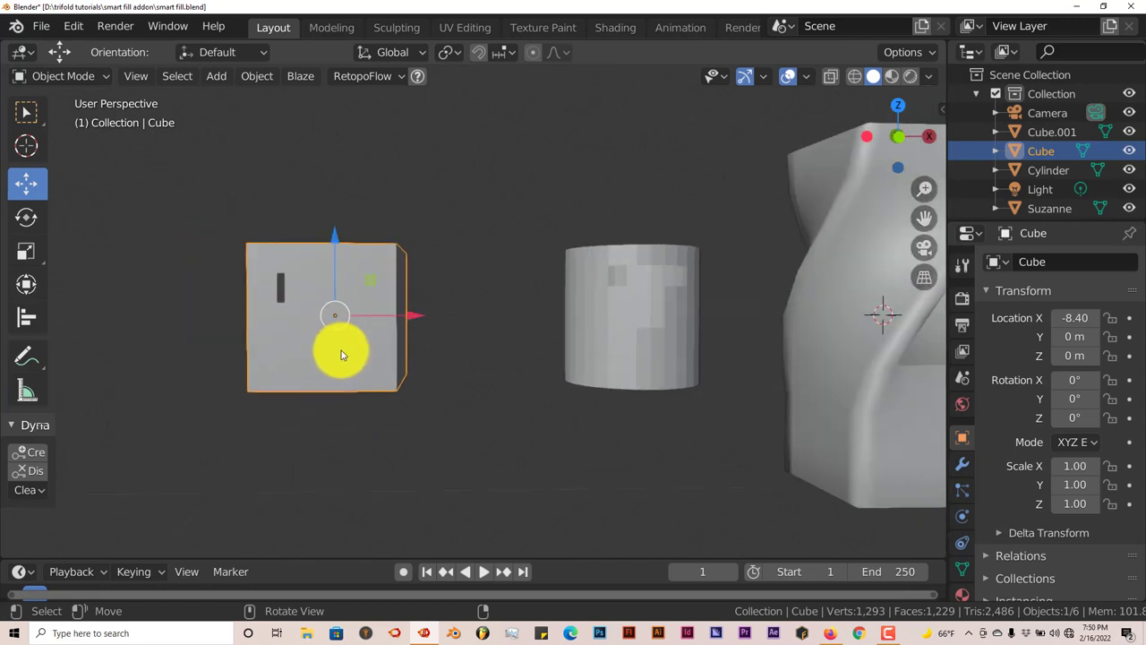
Orbit to inspect the cube's T-shaped hole, then bring Suzanne's open eye into a frontal view
shift+middle_drag(343, 346, 274, 317)
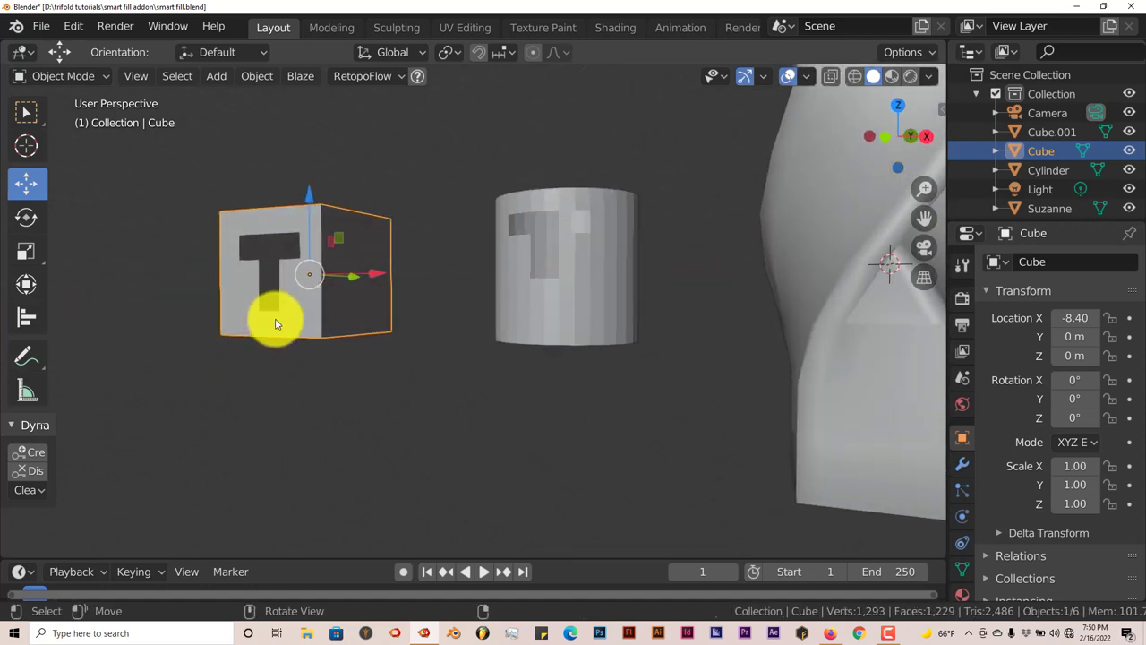
middle_drag(276, 271, 283, 279)
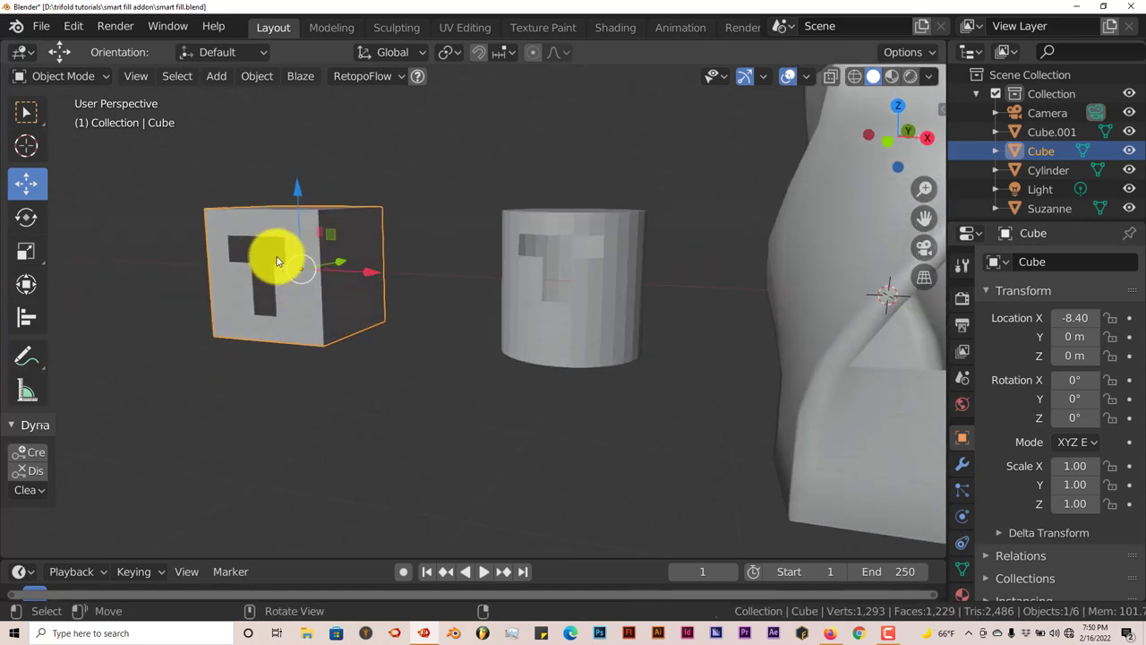
middle_drag(317, 328, 521, 280)
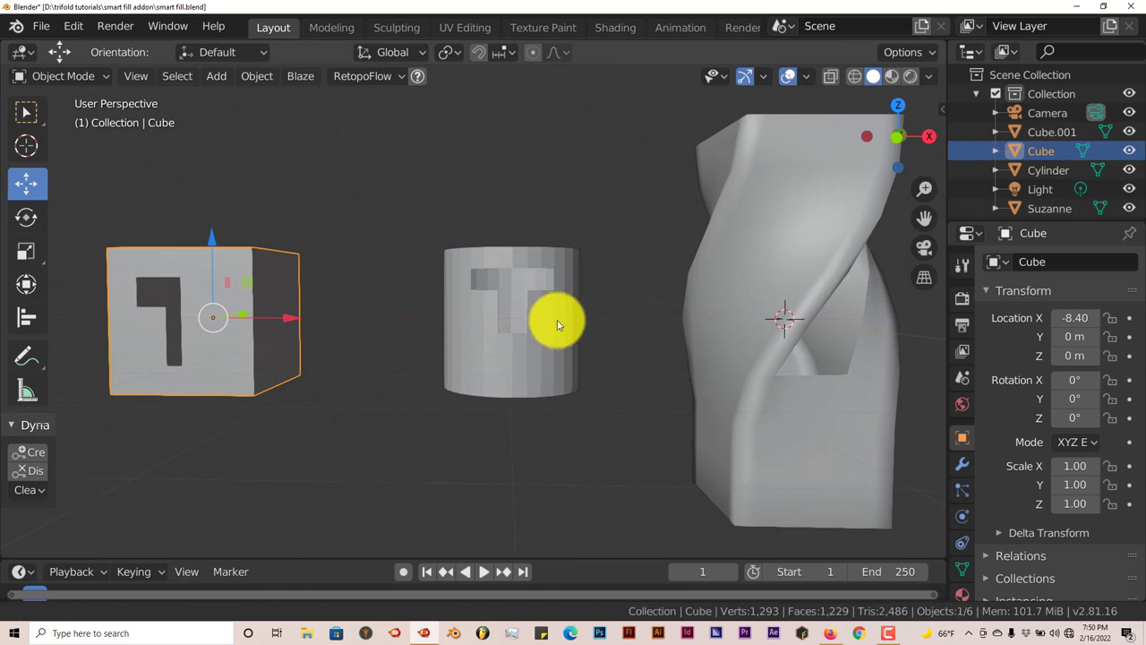
middle_drag(557, 319, 678, 330)
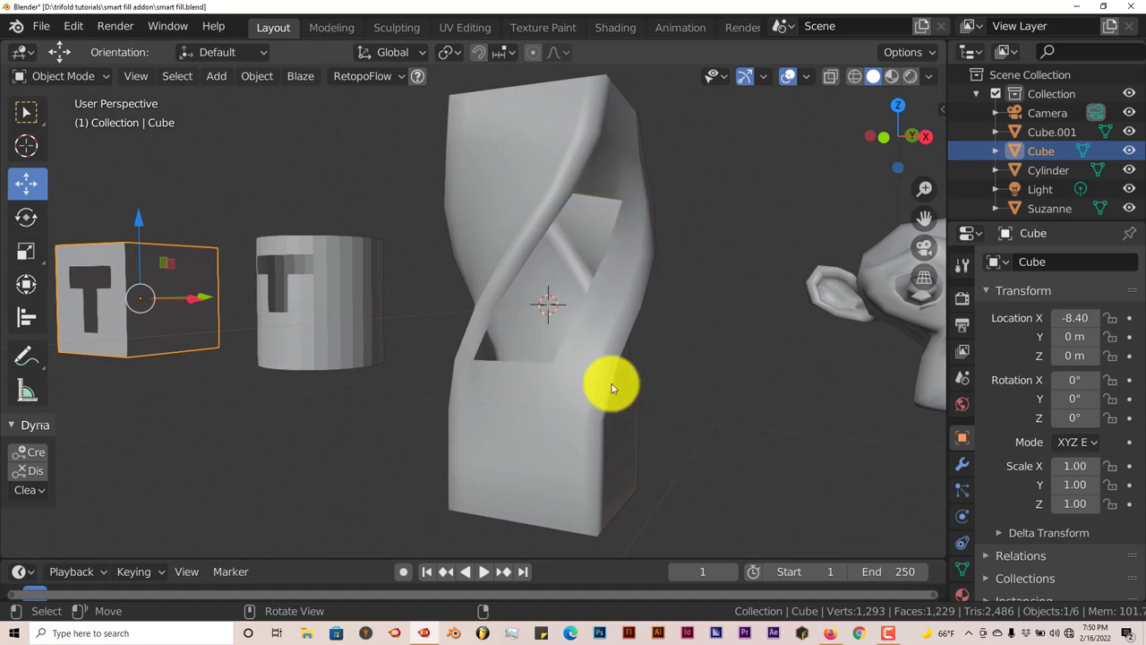
middle_drag(615, 374, 439, 385)
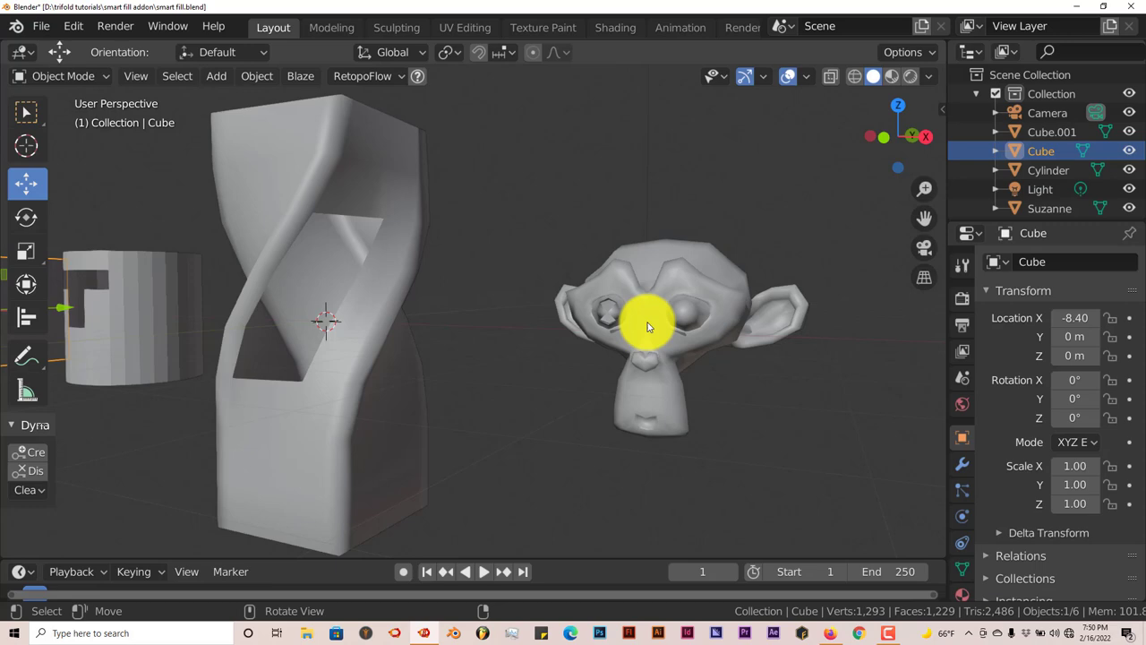
scroll(649, 322, up, 5)
middle_drag(649, 326, 660, 277)
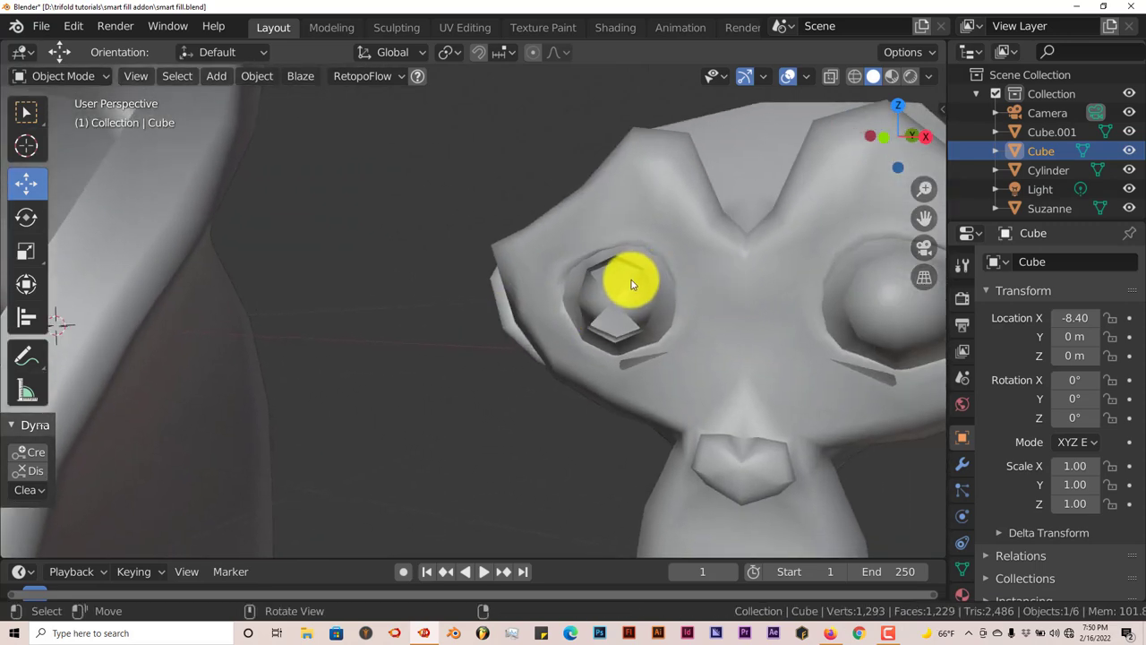
scroll(512, 358, down, 5)
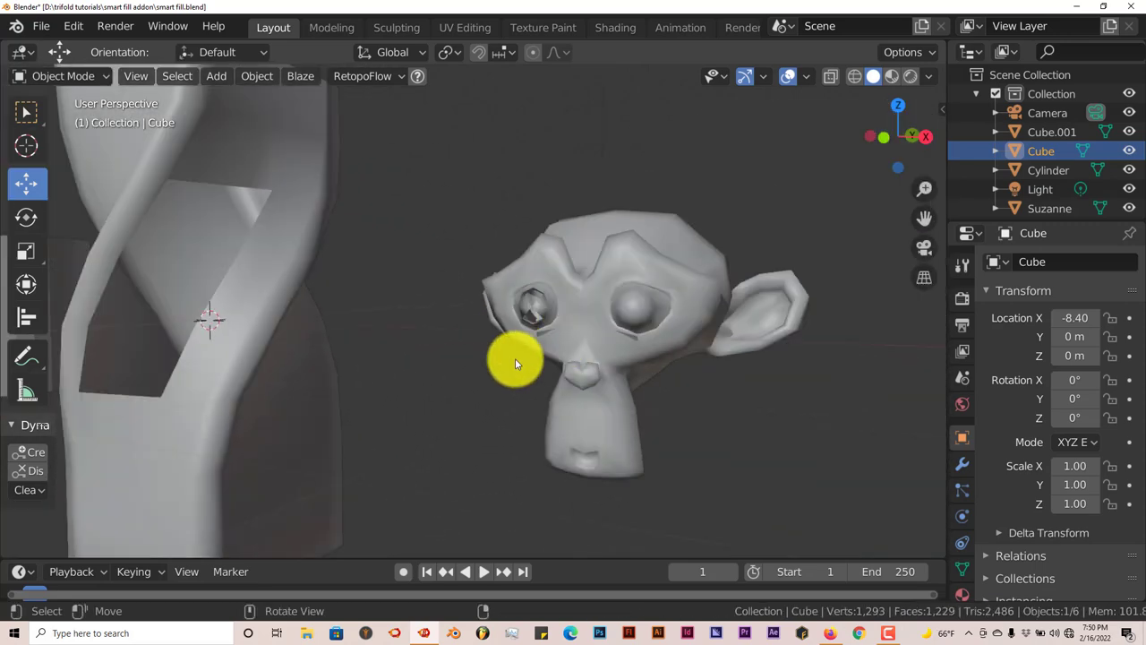
mouse_move(511, 358)
middle_down()
mouse_move(651, 356)
mouse_move(463, 366)
mouse_move(583, 355)
mouse_move(504, 374)
mouse_move(515, 378)
middle_up()
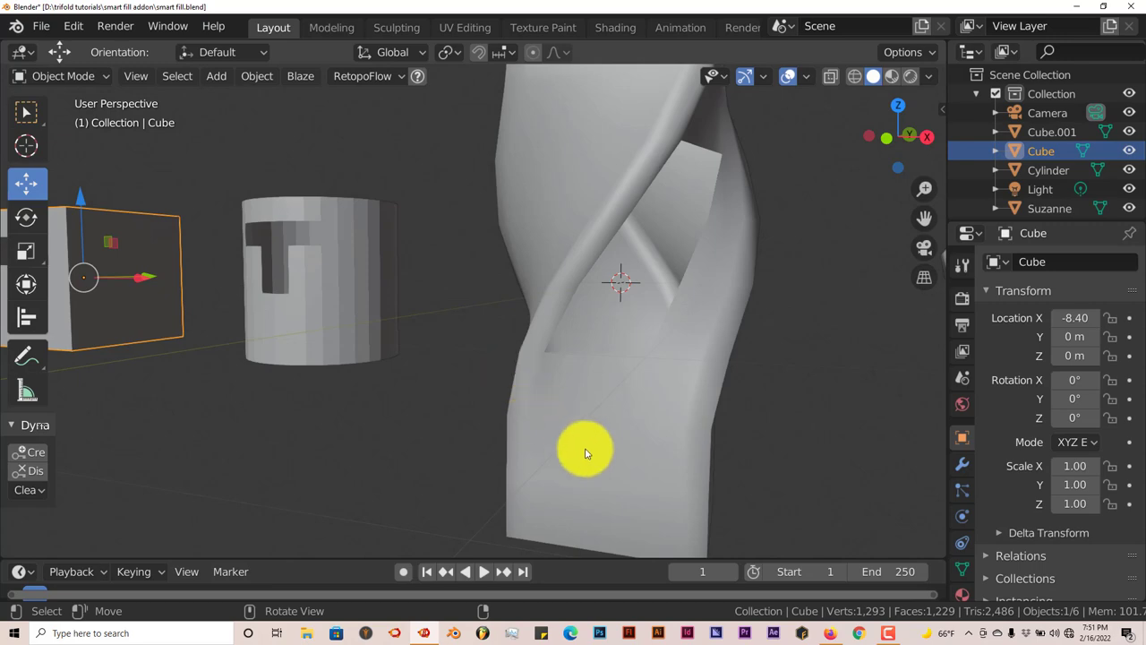
Check the Smart Fill web page, then leave Mesh: Smart Fill disabled in Preferences > Add-ons
click(831, 633)
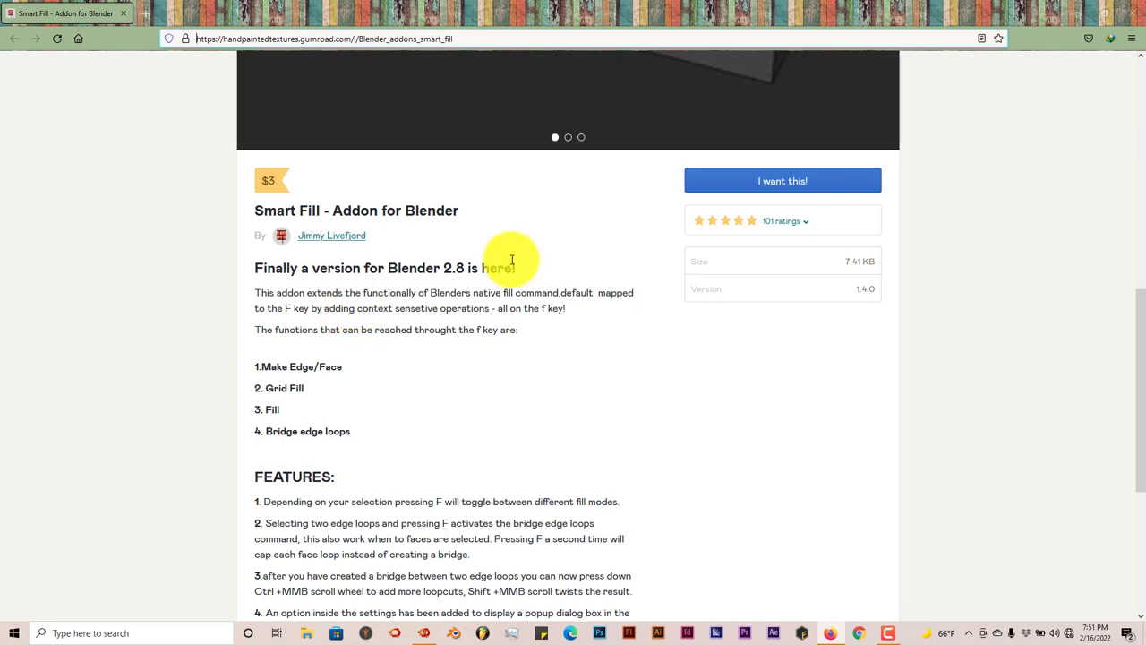
click(1077, 13)
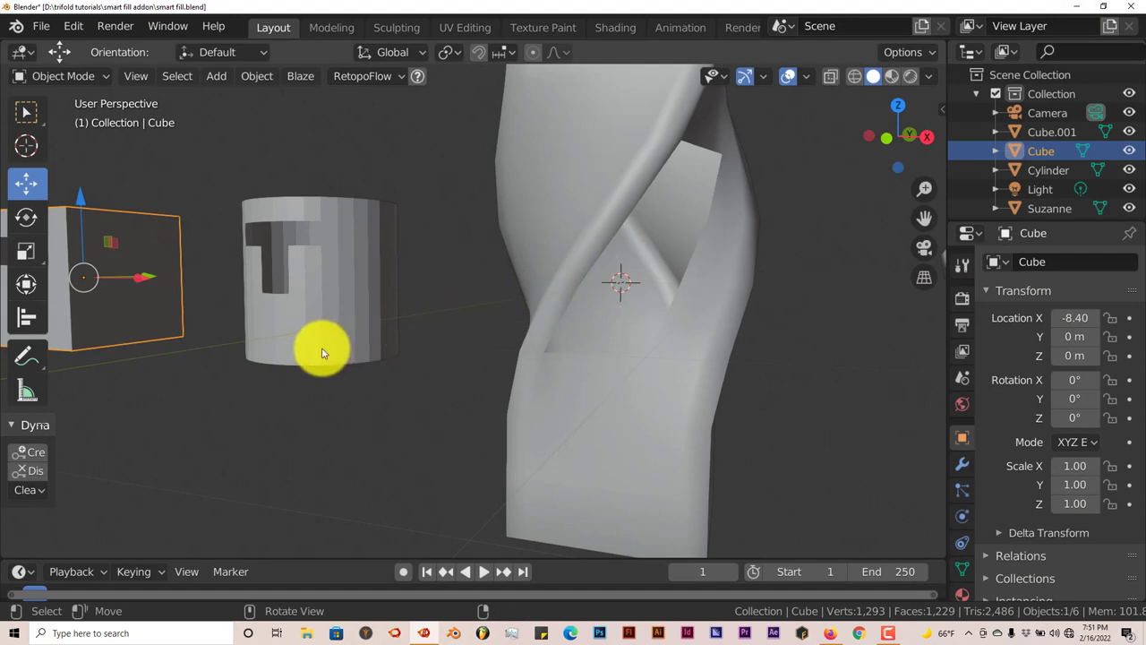
click(73, 26)
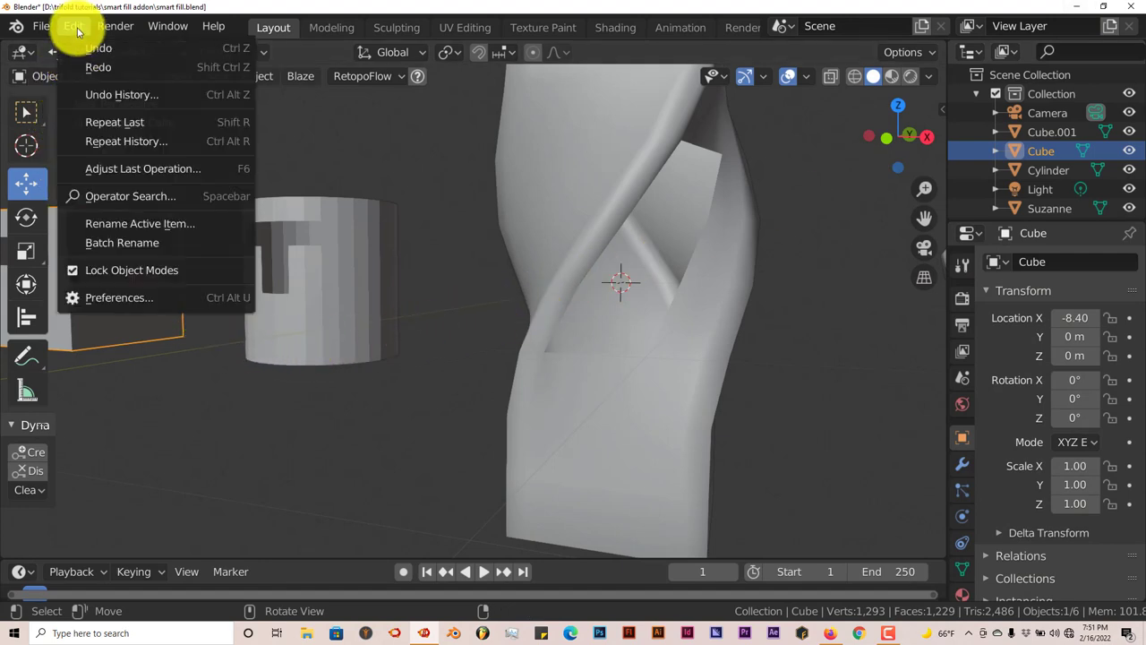
click(126, 298)
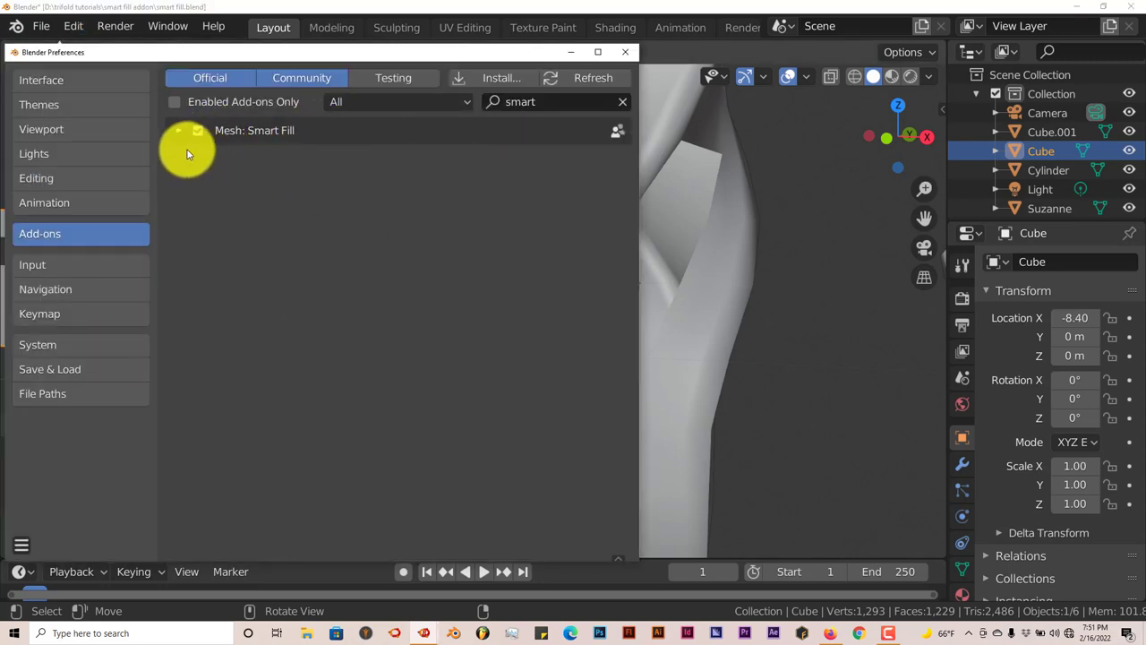
click(486, 84)
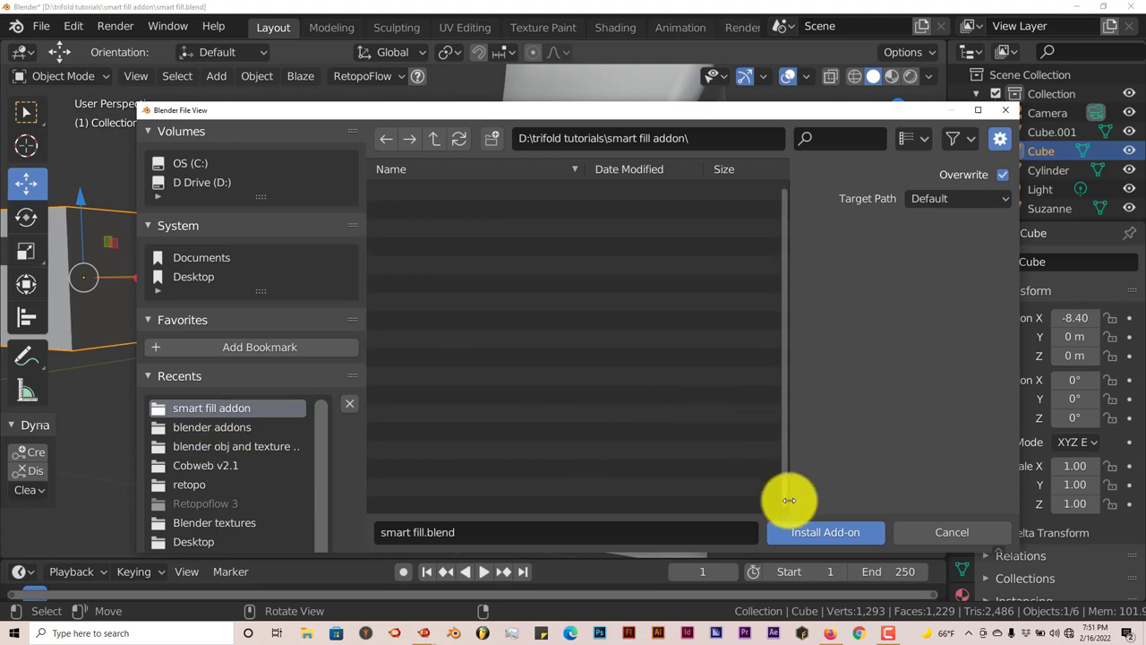
click(1006, 109)
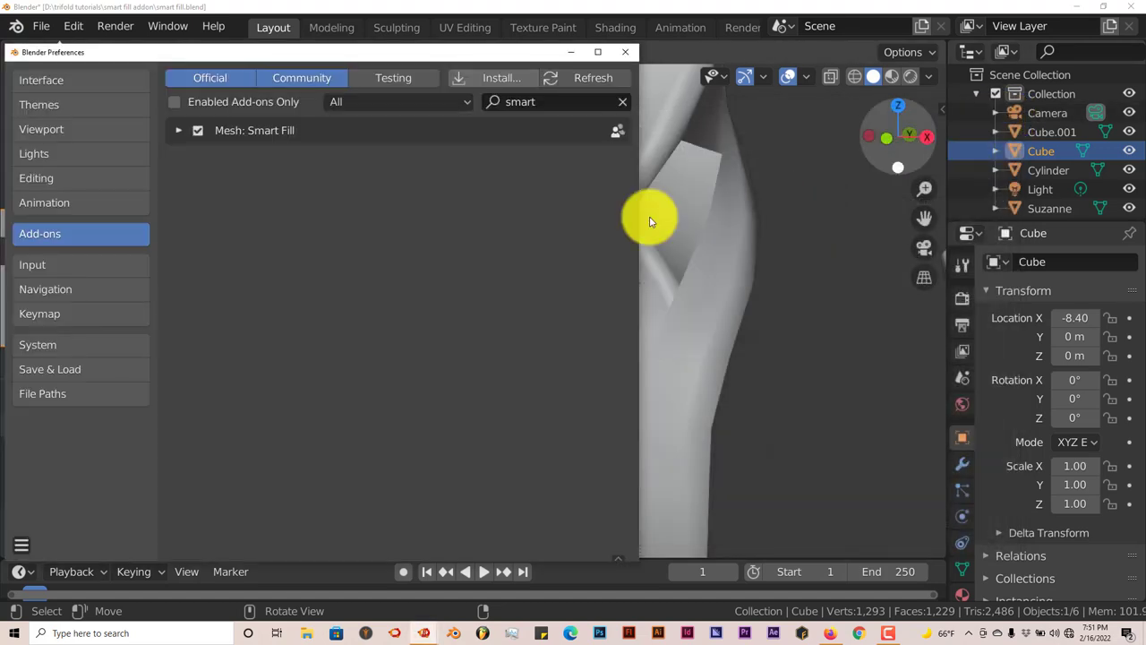
click(198, 131)
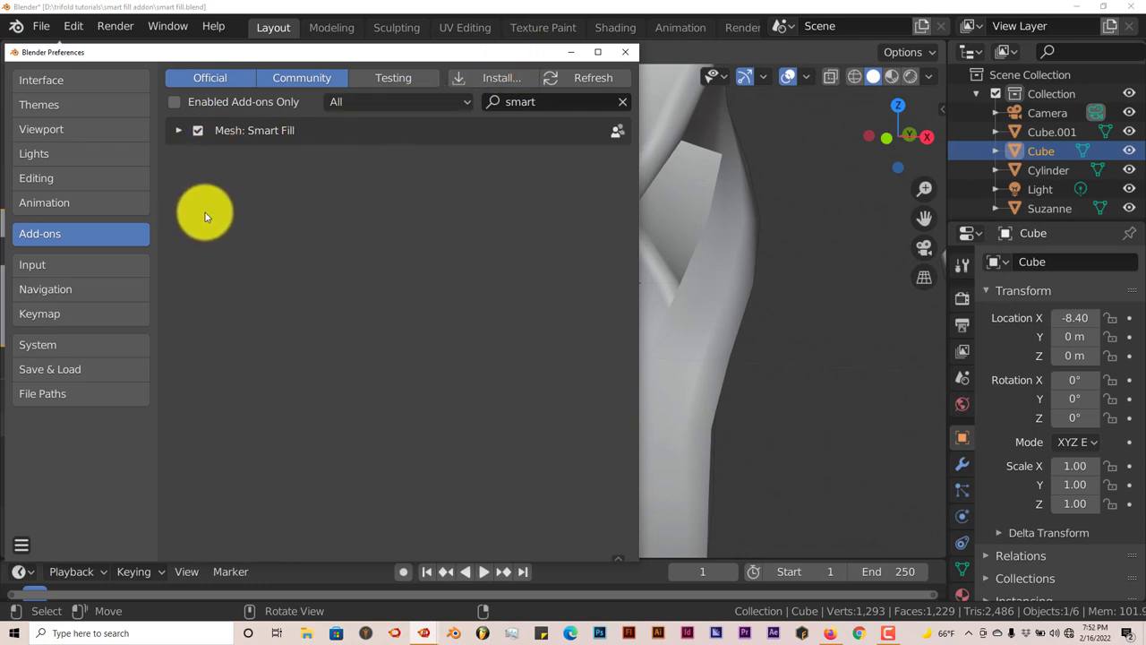
click(199, 131)
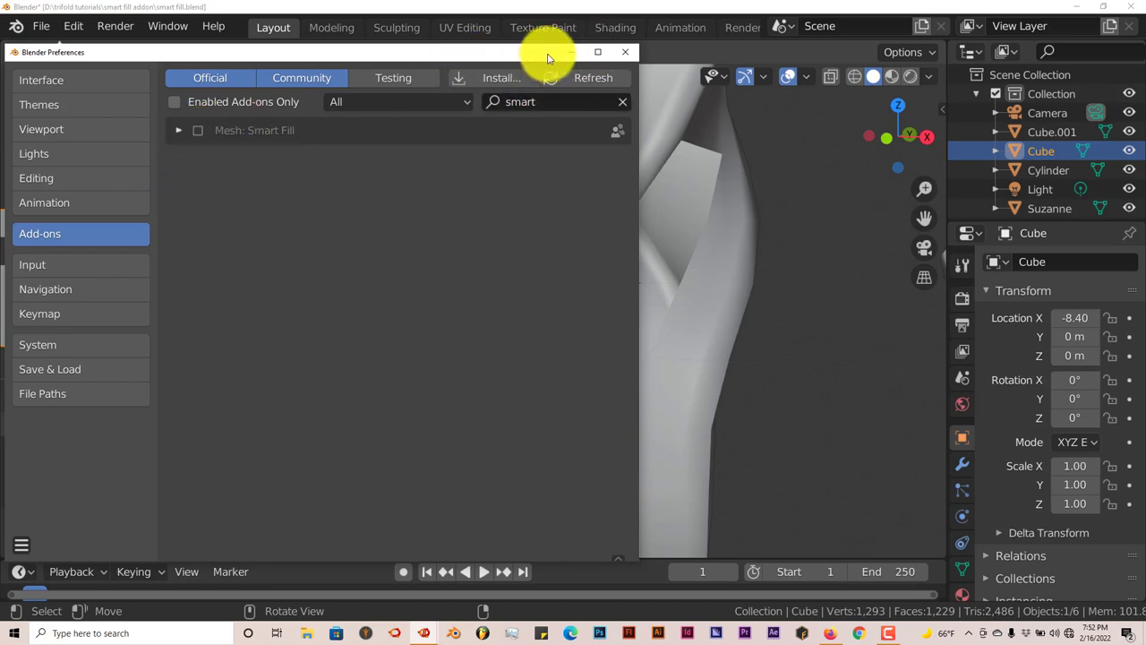
click(625, 52)
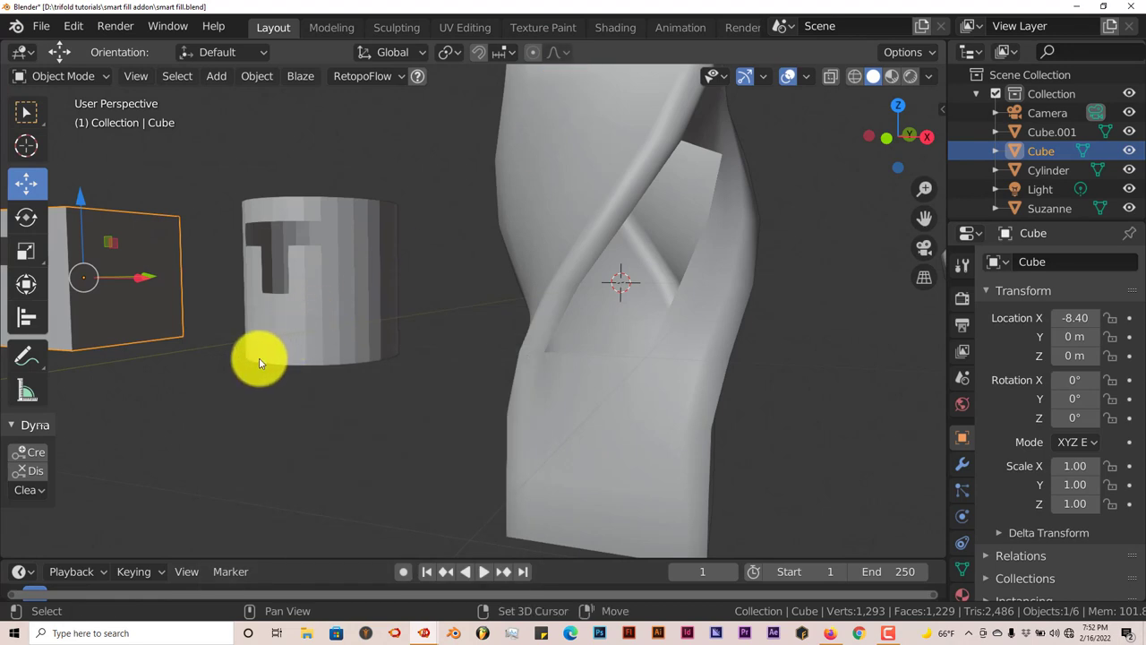
shift+middle_drag(259, 357, 372, 367)
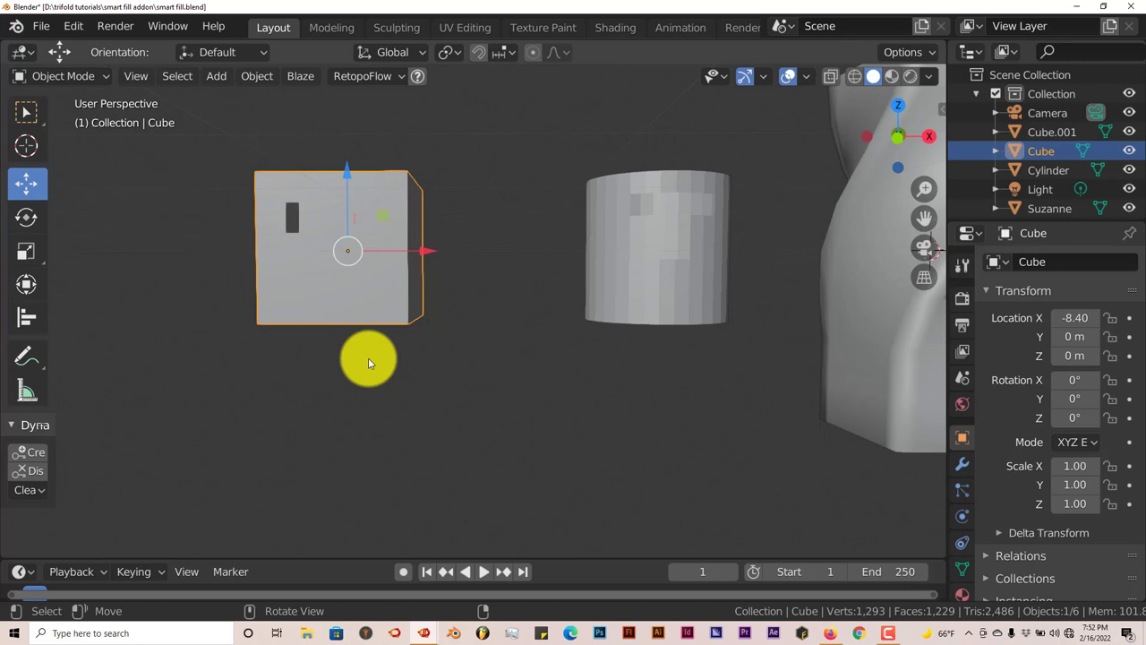
key(KP_1)
scroll(366, 360, up, 3)
shift+middle_drag(298, 338, 415, 383)
scroll(378, 394, up, 3)
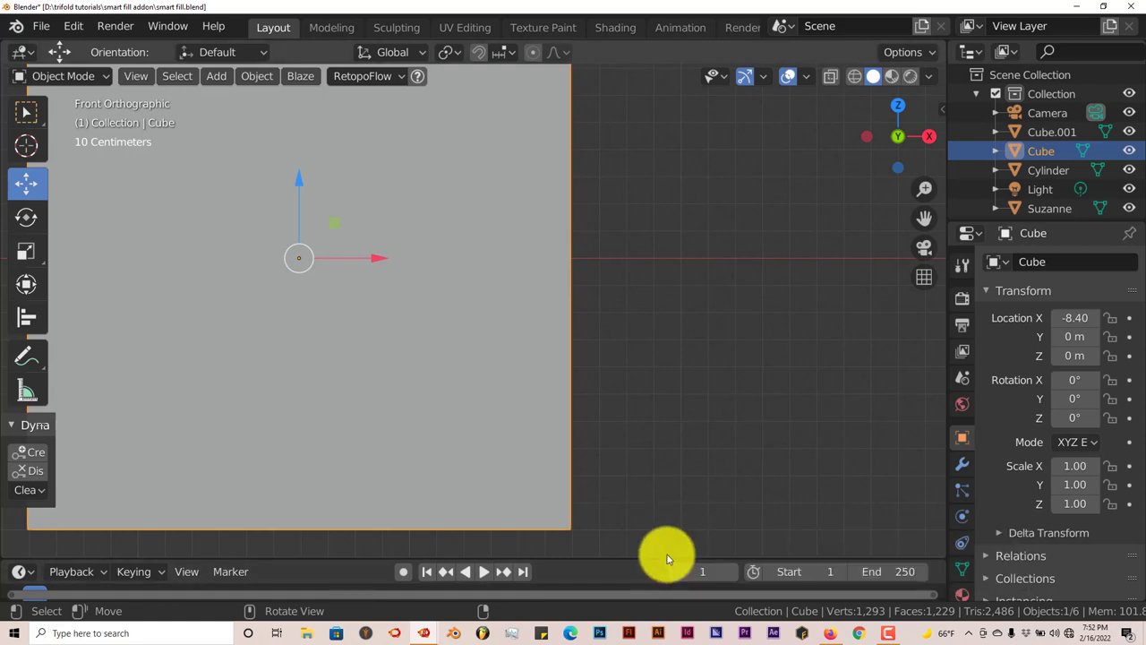
middle_drag(666, 558, 453, 454)
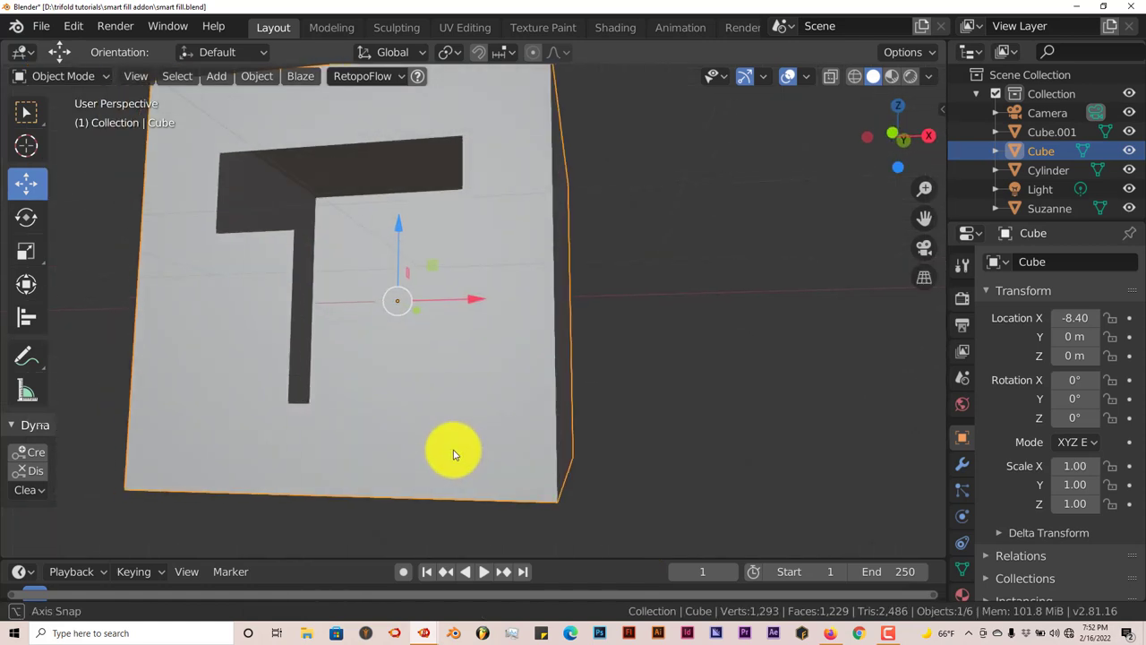
shift+middle_drag(405, 415, 424, 445)
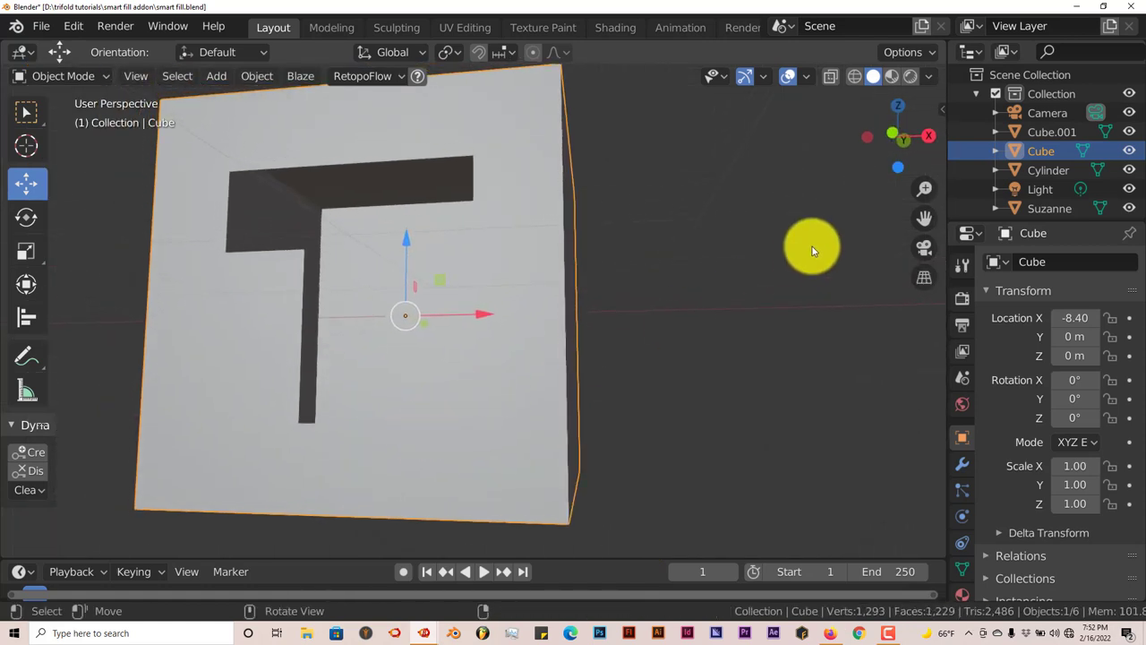
click(910, 76)
mouse_move(652, 289)
middle_down()
mouse_move(675, 289)
mouse_move(637, 297)
mouse_move(686, 302)
middle_up()
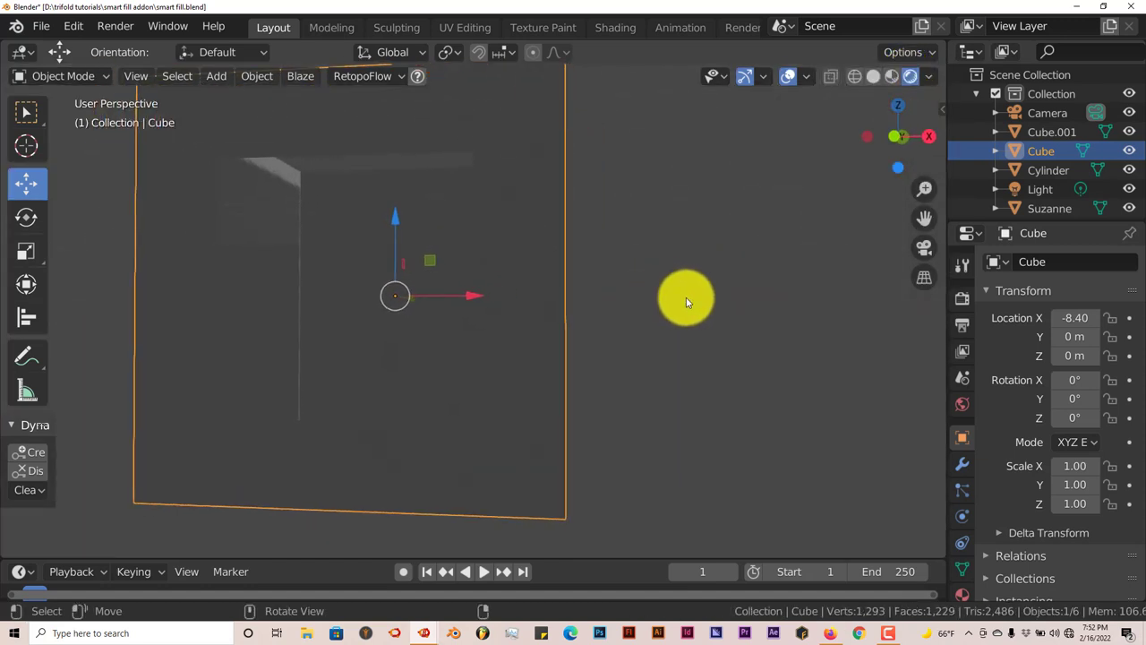
Set the world color to pale blue-grey (HSV 0.617, 0.336, 0.558) and put the cube into Edit Mode
click(961, 403)
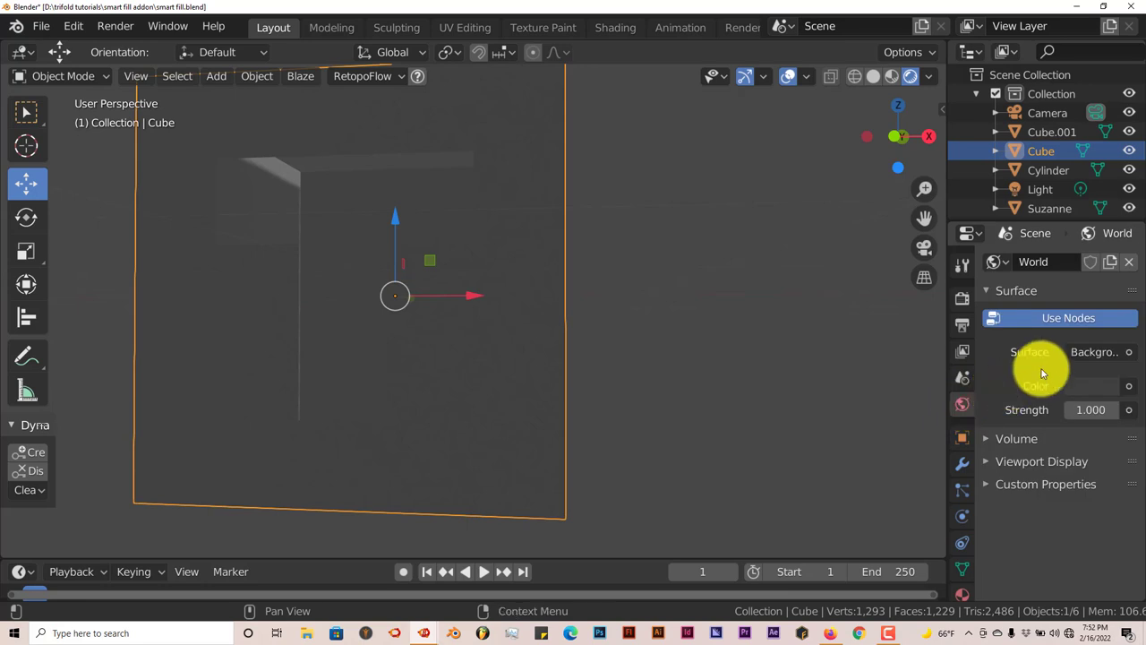
click(1078, 386)
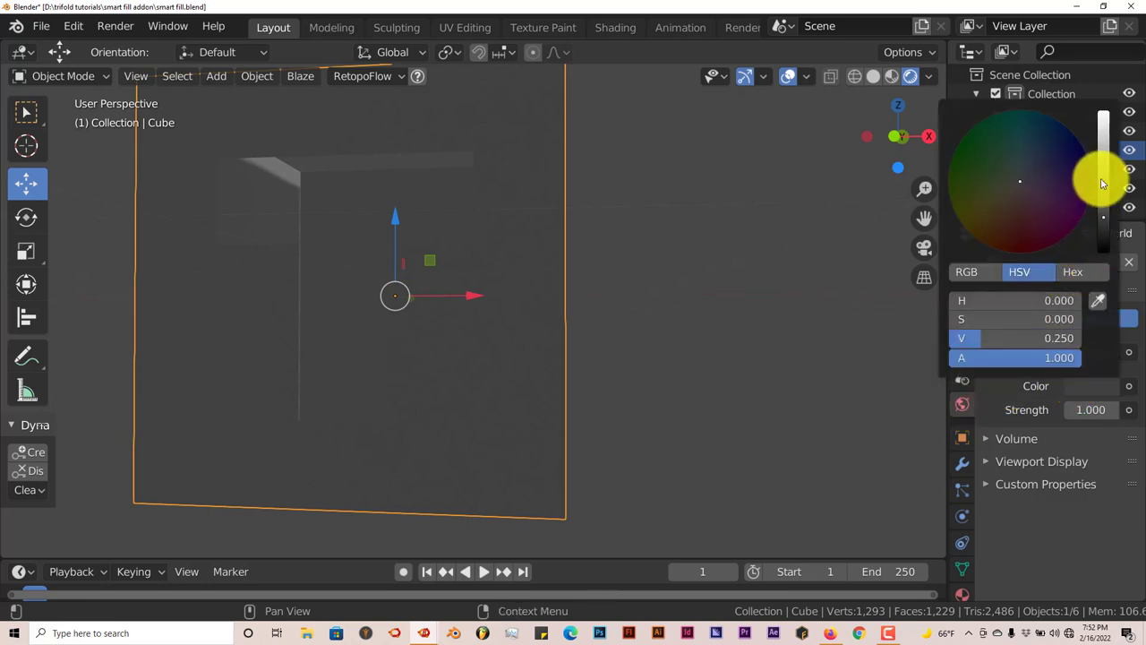
click(1105, 173)
click(1057, 160)
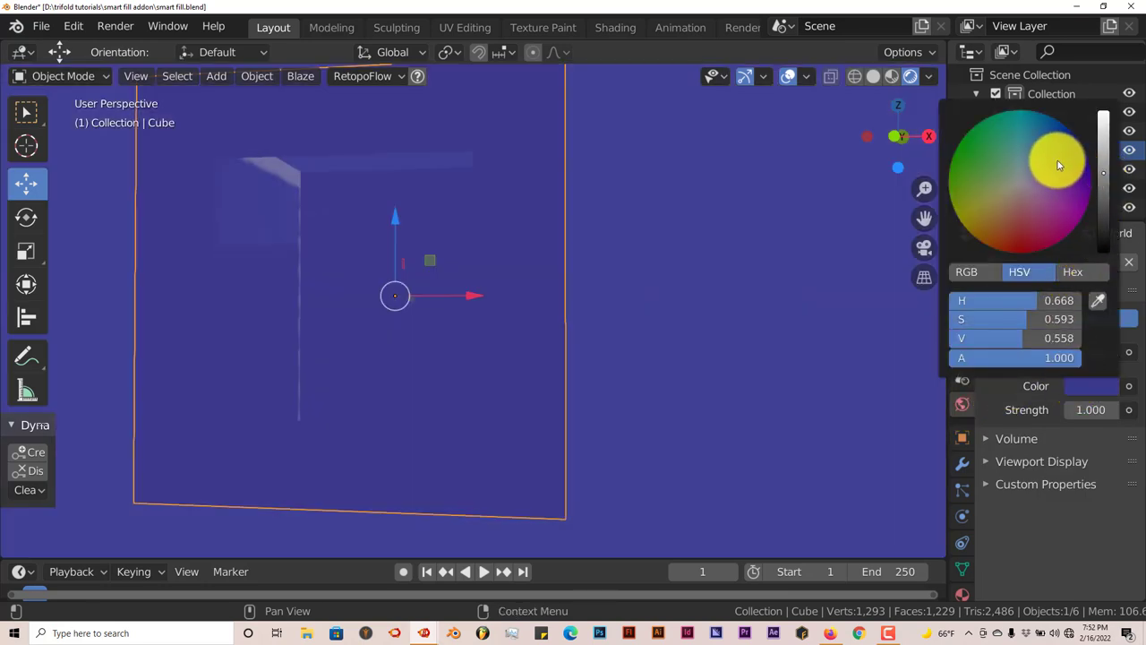
click(1035, 164)
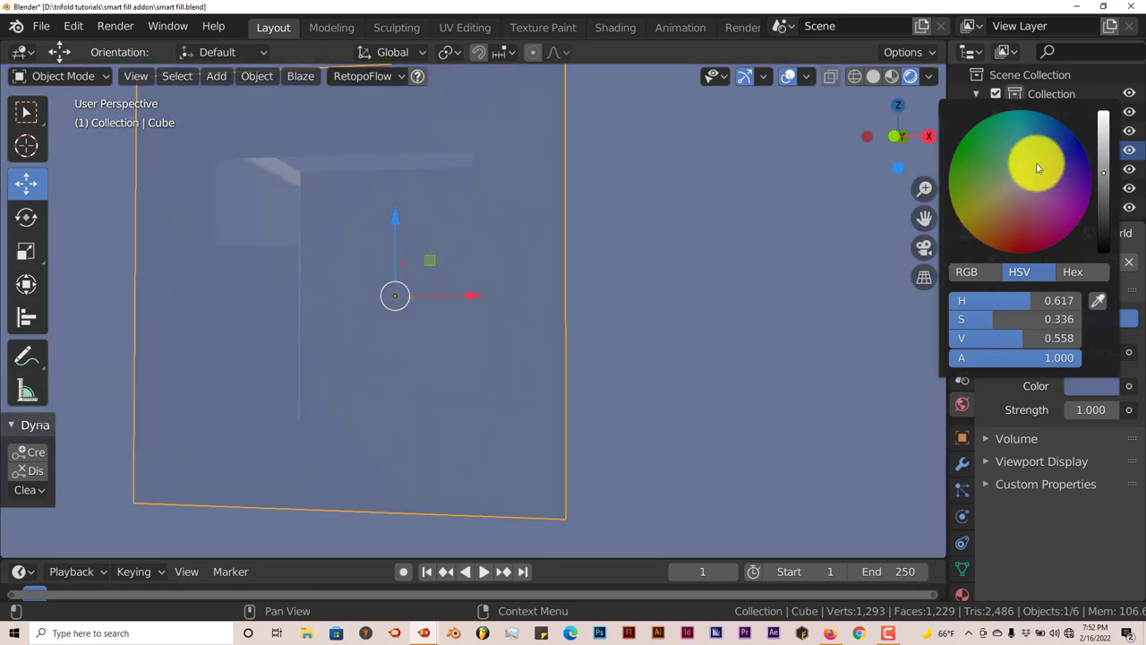
middle_drag(698, 294, 425, 310)
key(Tab)
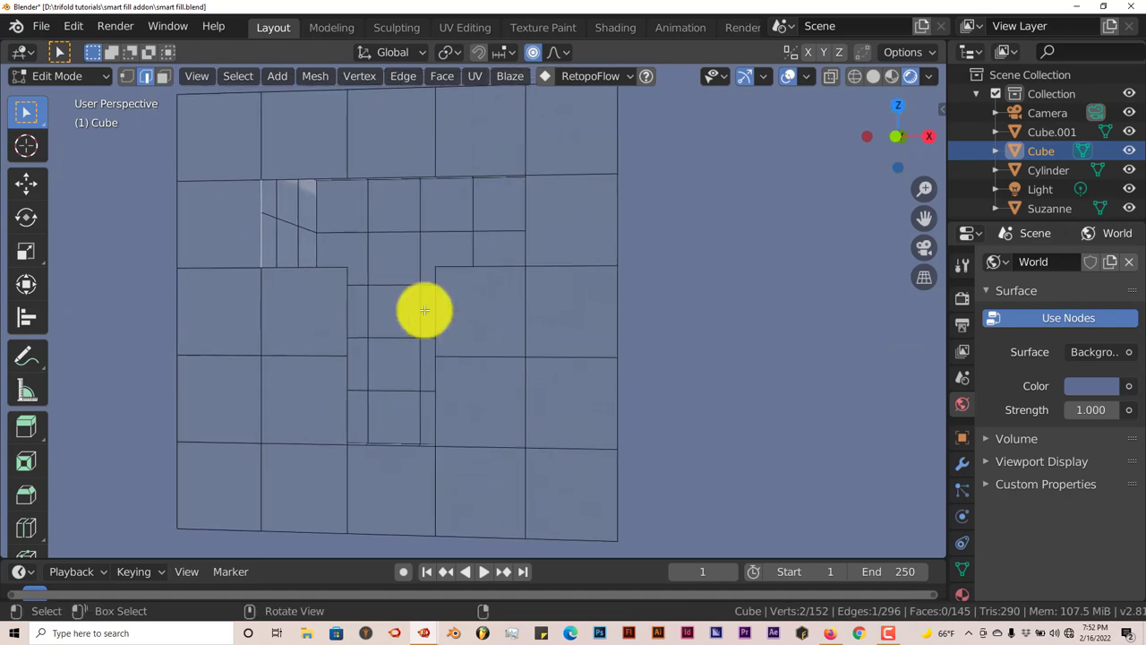
Select each rim edge around the cube's T-shaped hole, undoing one stray pick, until the loop closes
shift+click(309, 177)
shift+click(408, 175)
shift+click(471, 167)
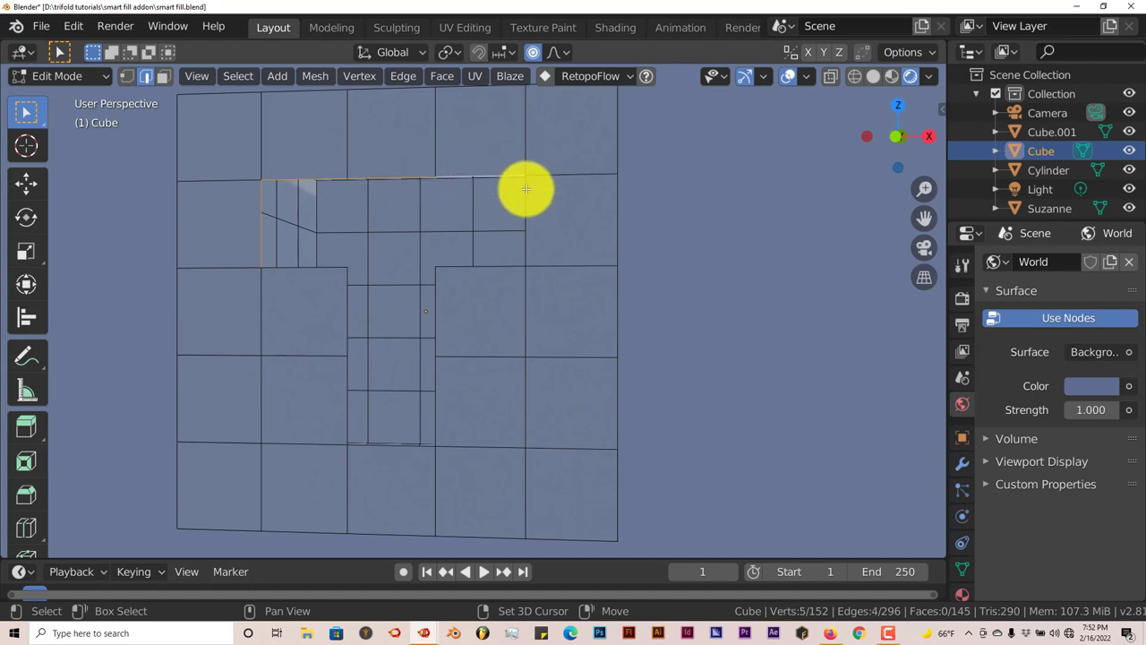
shift+click(527, 193)
shift+click(494, 266)
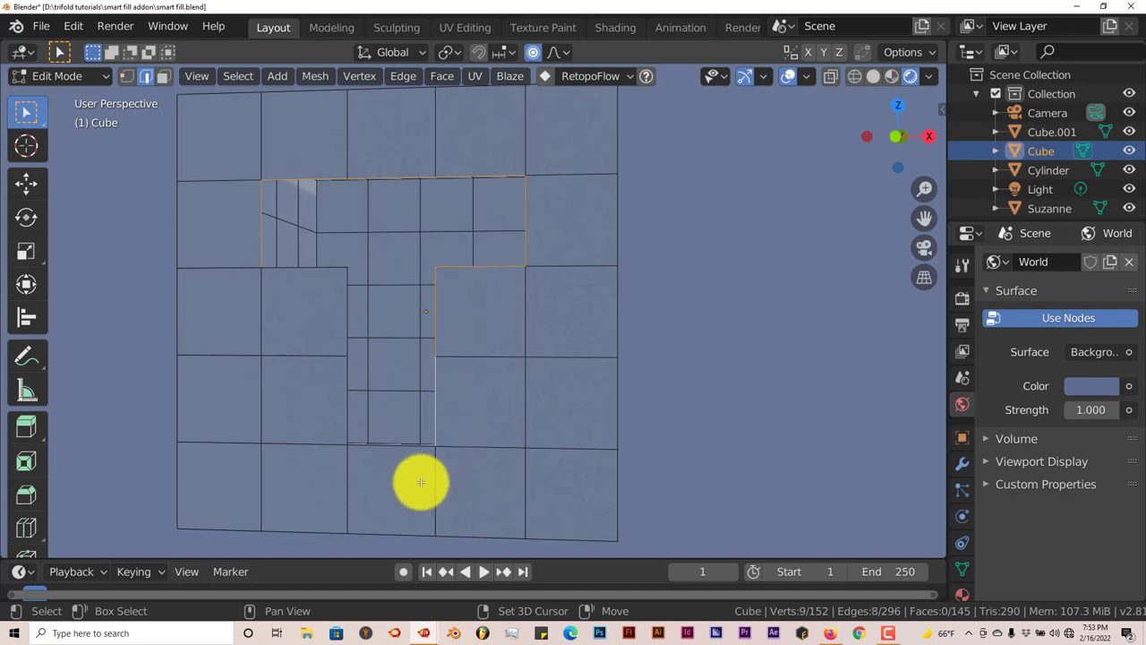
ctrl+click(397, 471)
ctrl+click(322, 348)
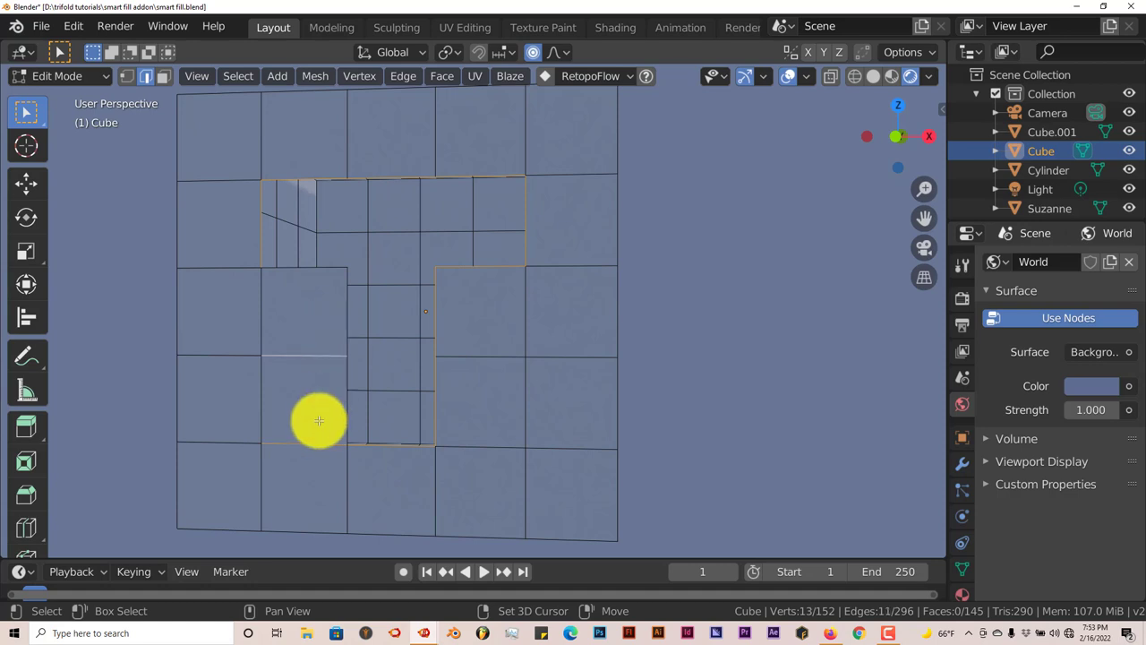
key(ctrl+z)
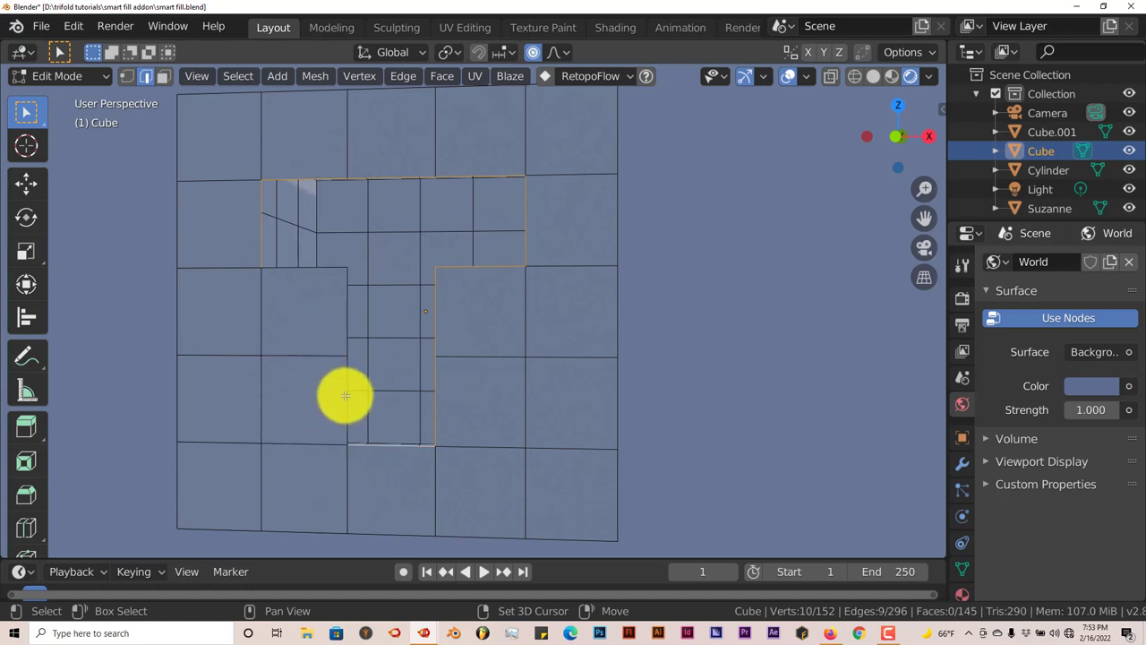
ctrl+click(341, 396)
ctrl+click(342, 309)
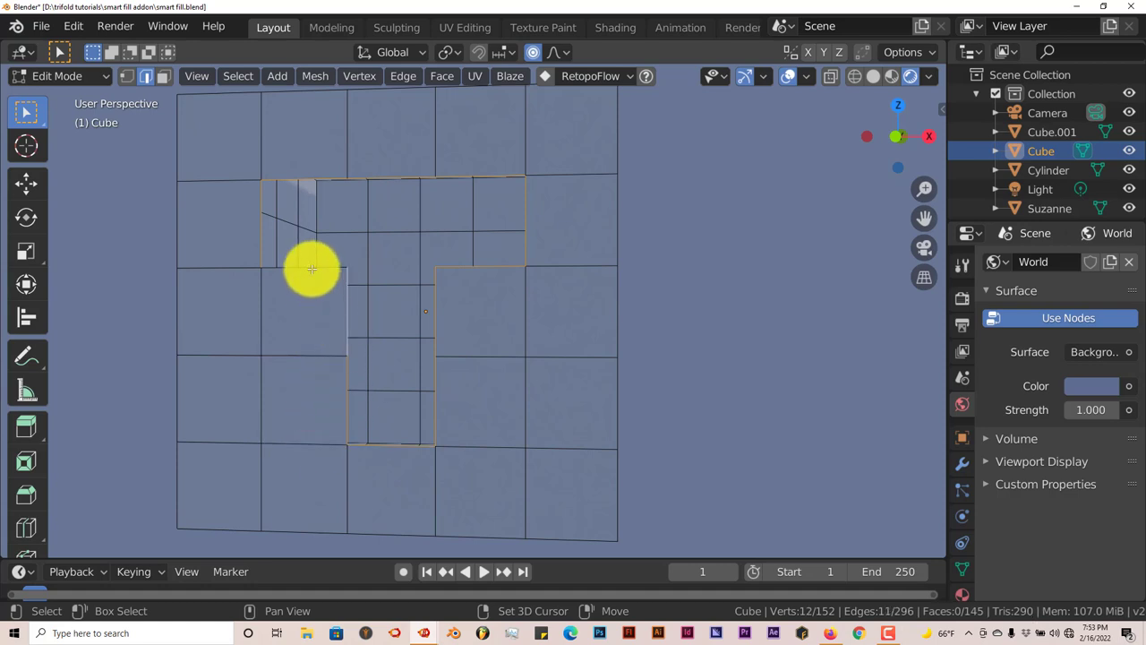
shift+click(311, 269)
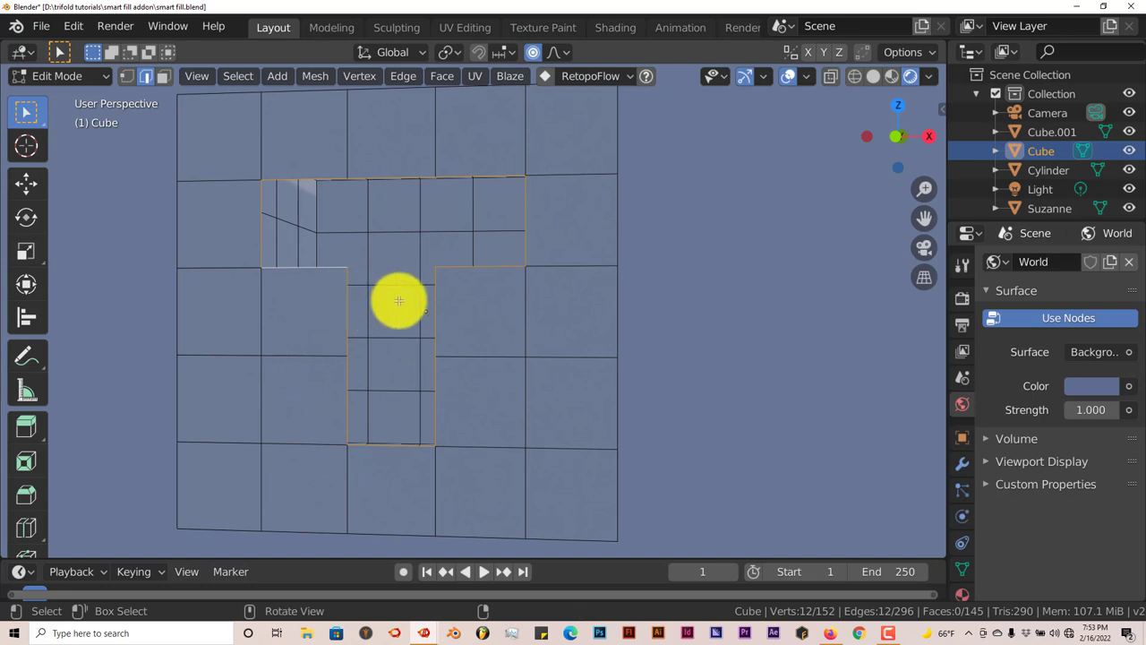
Fill the selected T-hole boundary with a single 12-sided face and orbit to inspect it
key(f)
middle_drag(397, 299, 317, 245)
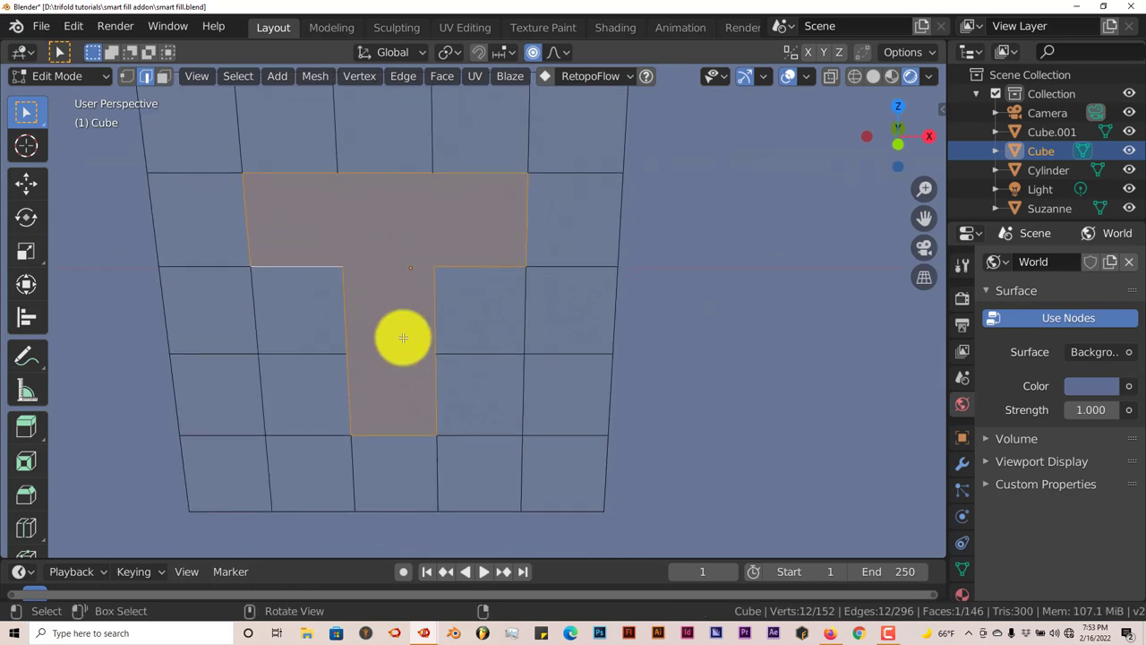
middle_drag(376, 313, 359, 303)
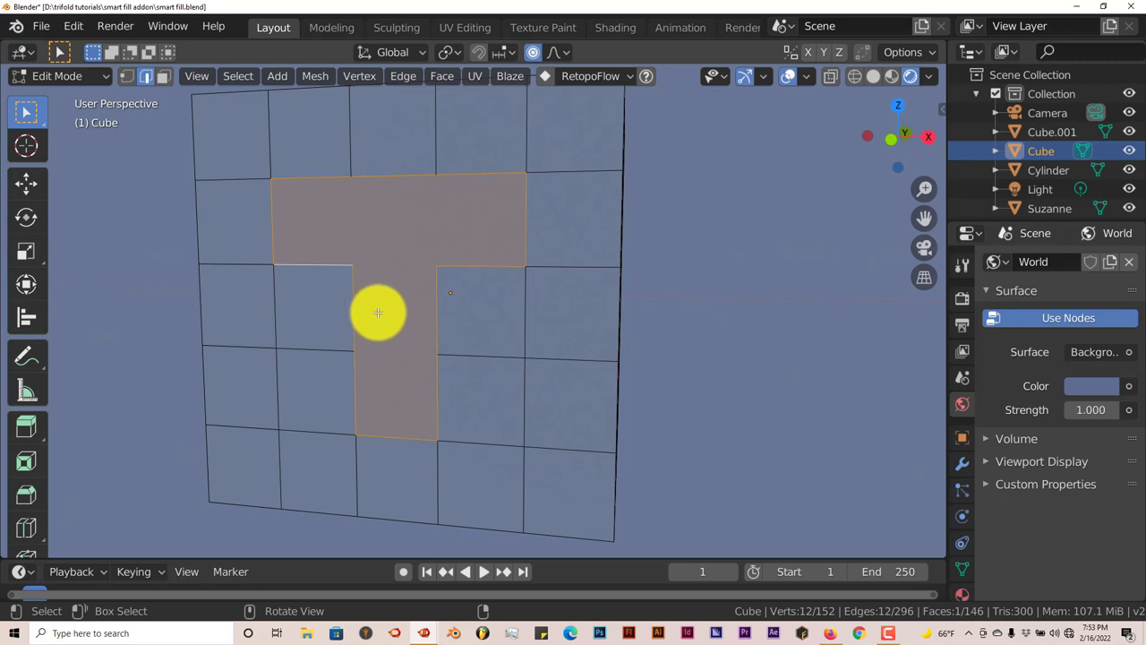
middle_drag(378, 313, 371, 307)
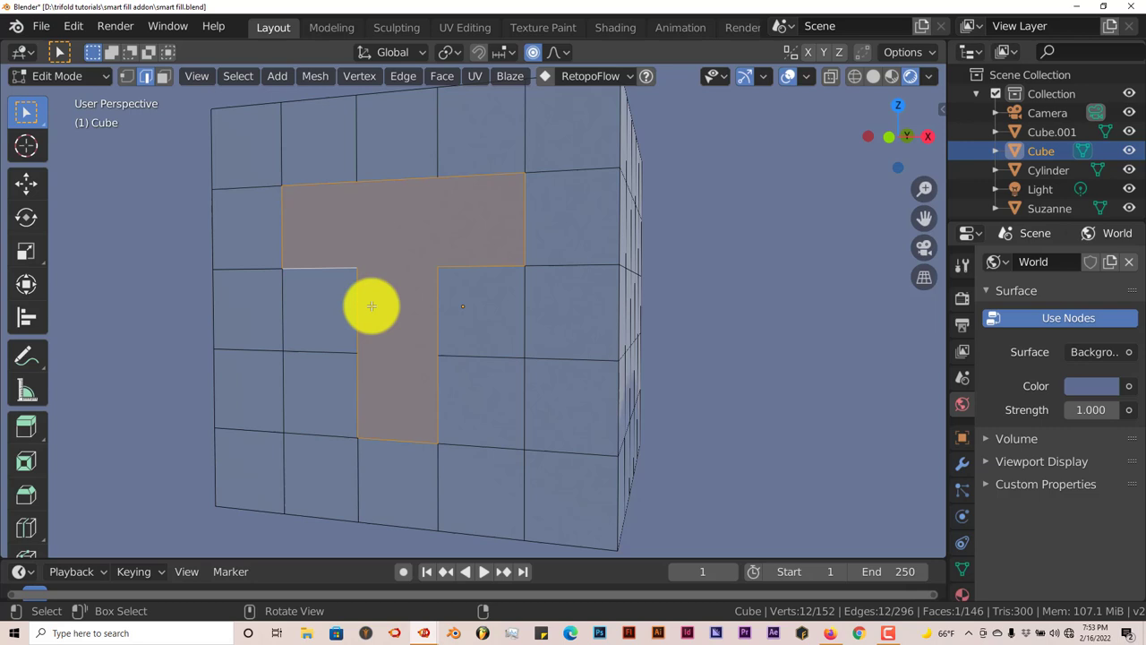
Undo the single-face fill, then enable Mesh: Smart Fill in Preferences and close them
key(f)
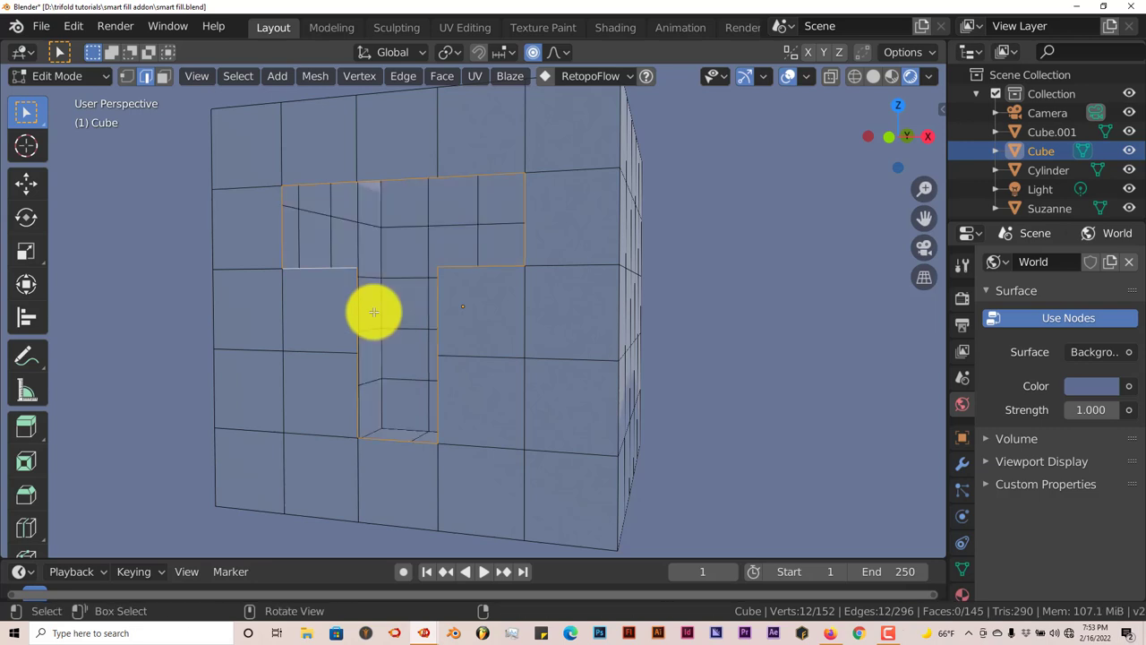
middle_drag(371, 307, 384, 301)
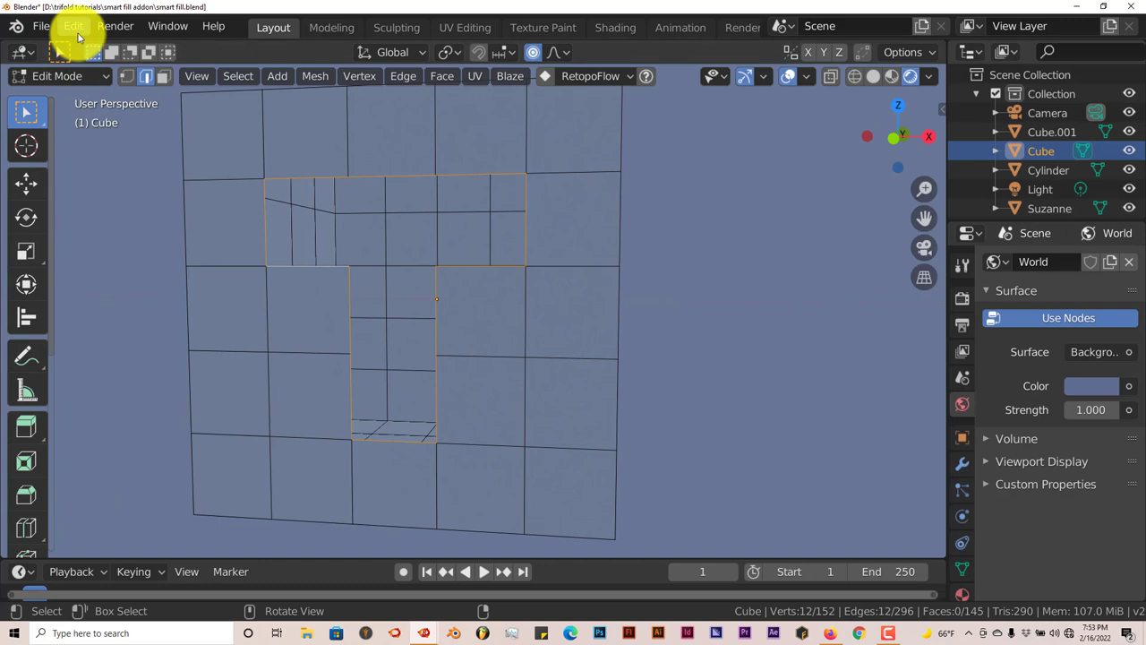
mouse_move(423, 627)
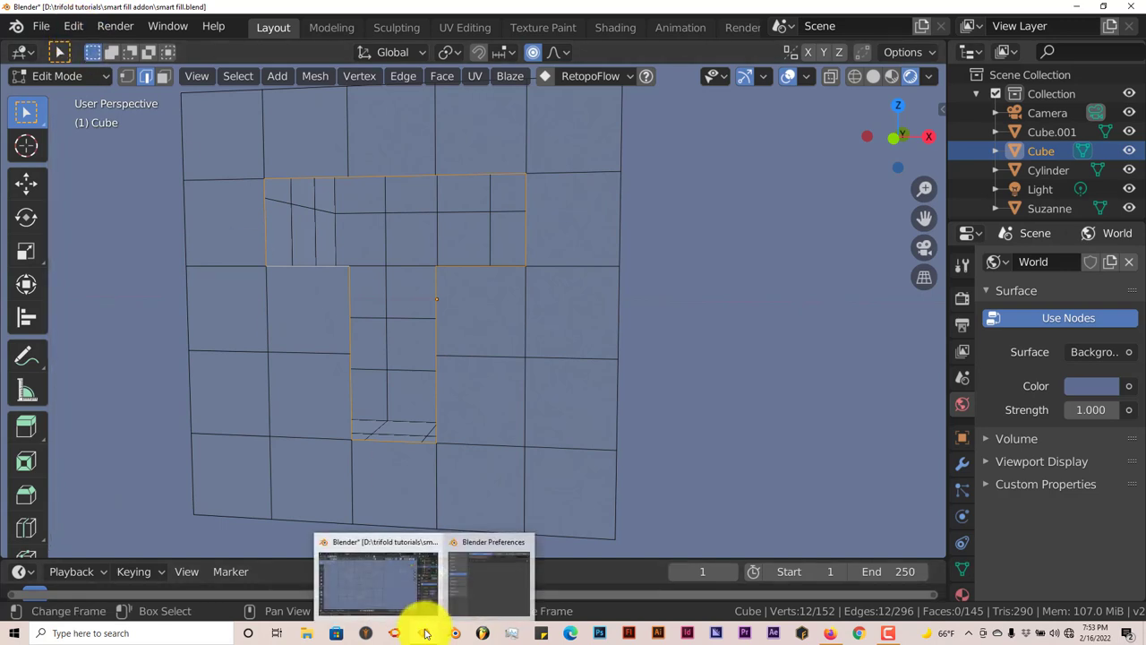
click(489, 586)
click(198, 130)
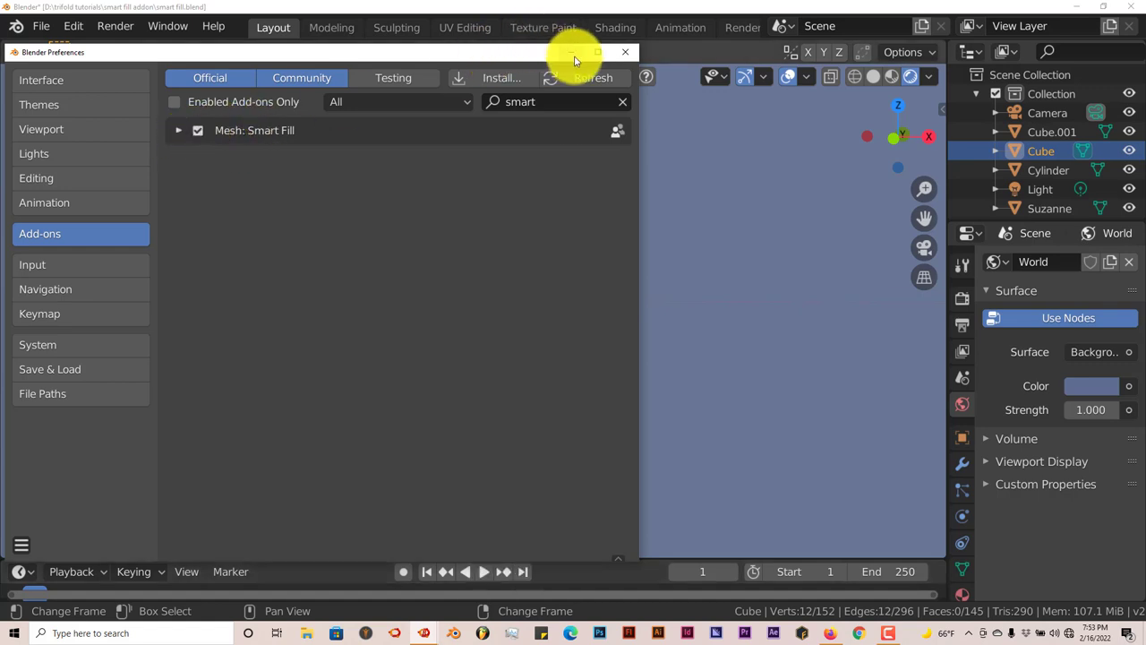
click(625, 51)
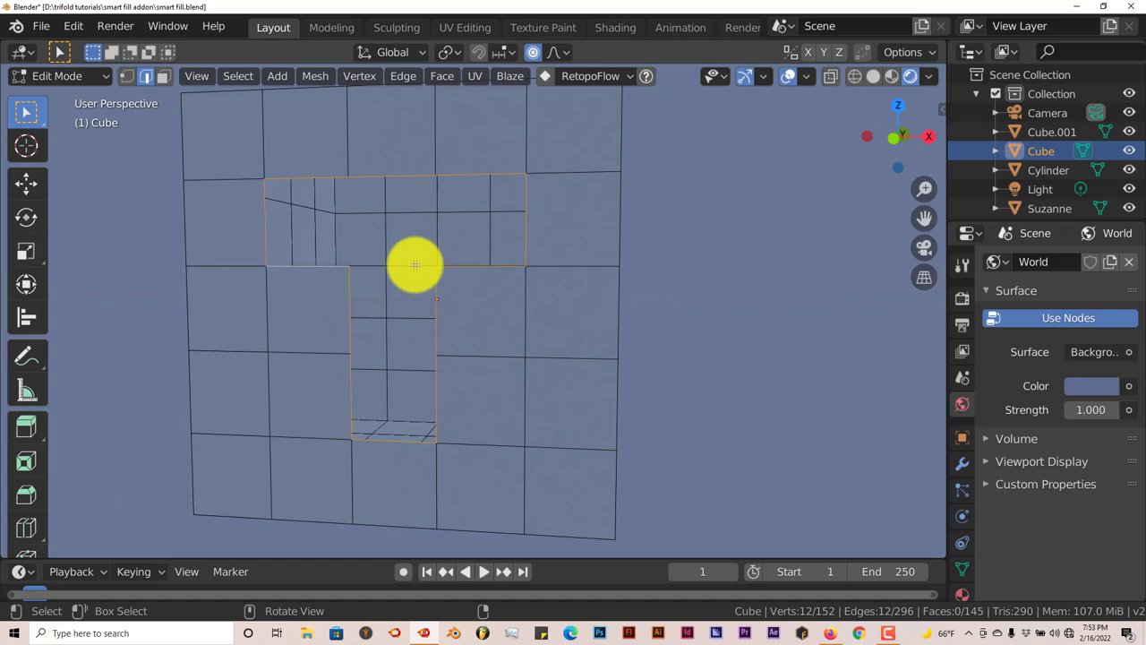
Smart Fill the cube's T-shaped hole with five quads, then return to Object Mode facing the cylinder
key(f)
middle_drag(412, 264, 442, 277)
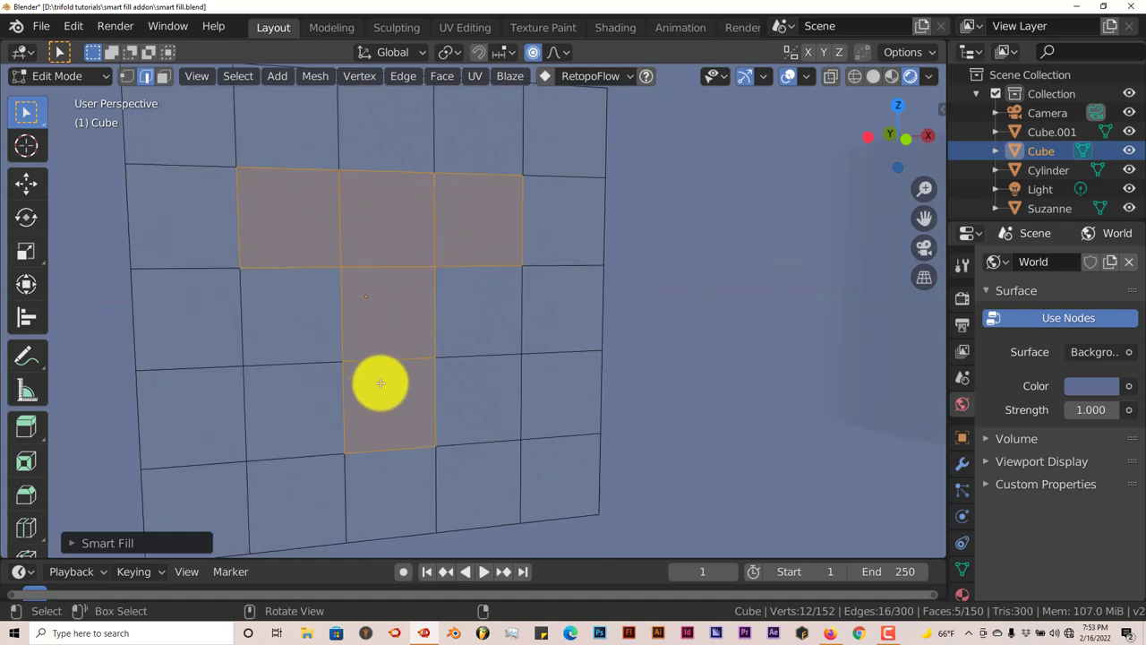
key(KP_1)
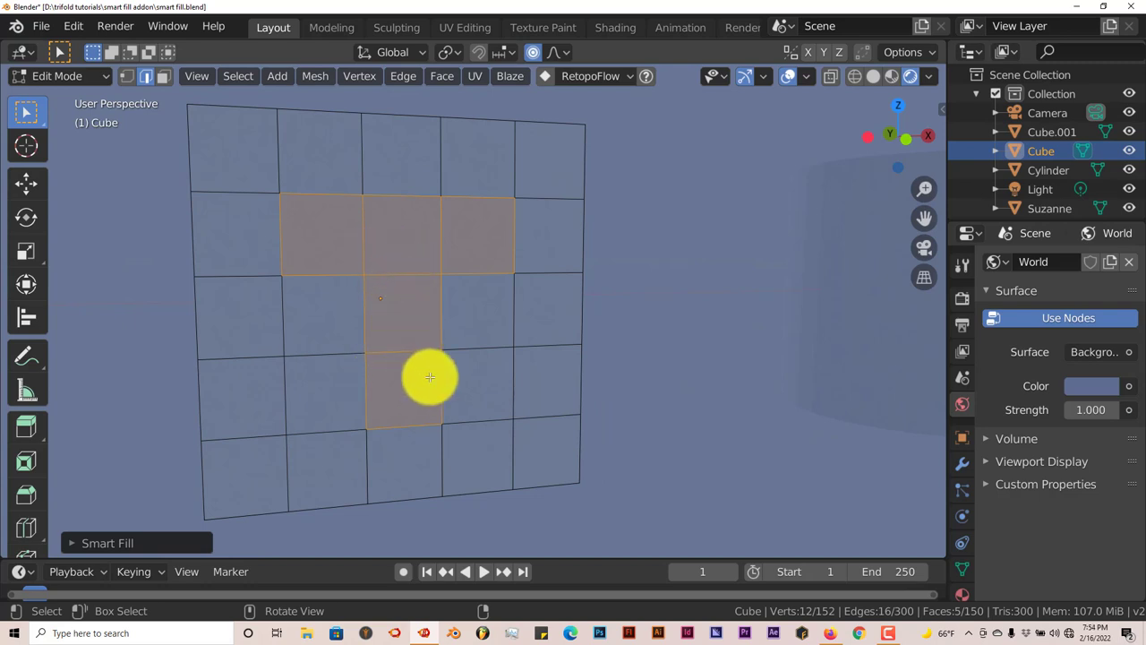
key(Tab)
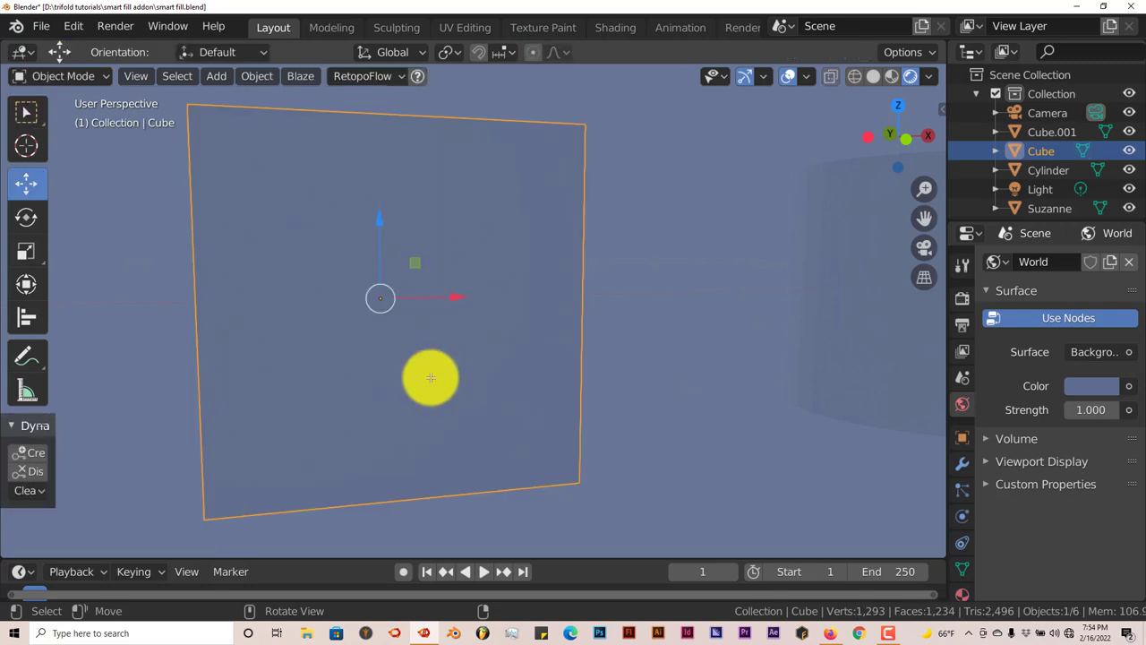
shift+middle_drag(478, 407, 517, 317)
Open the Cylinder in Edit Mode and select the top and right rim edges of its T-shaped hole
click(476, 381)
key(Tab)
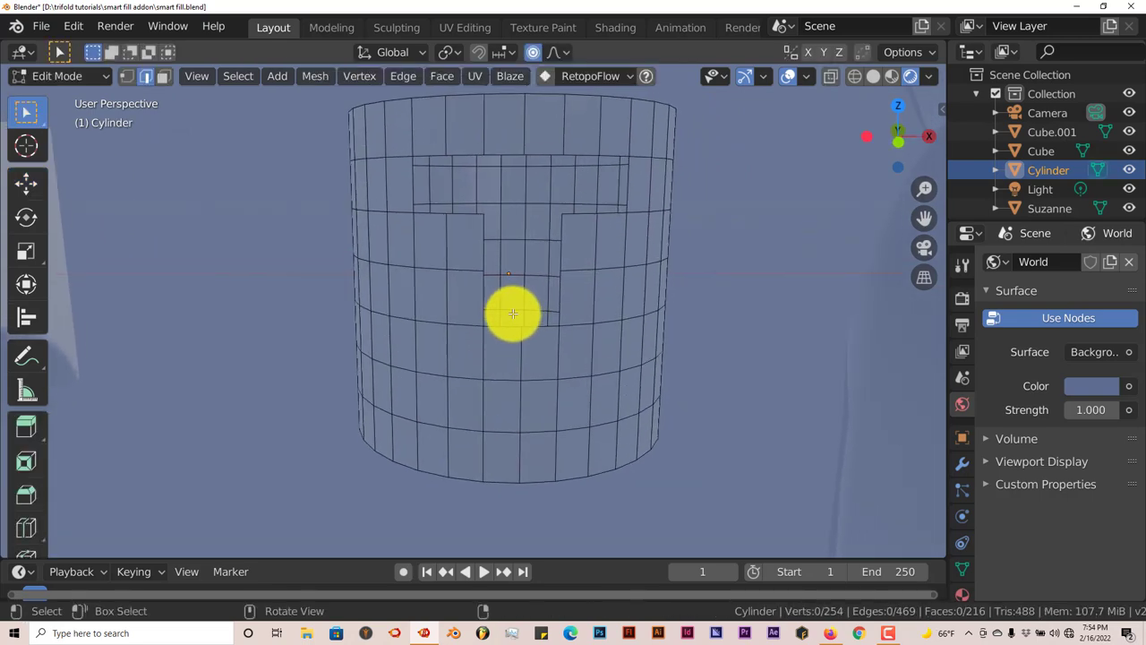
click(463, 146)
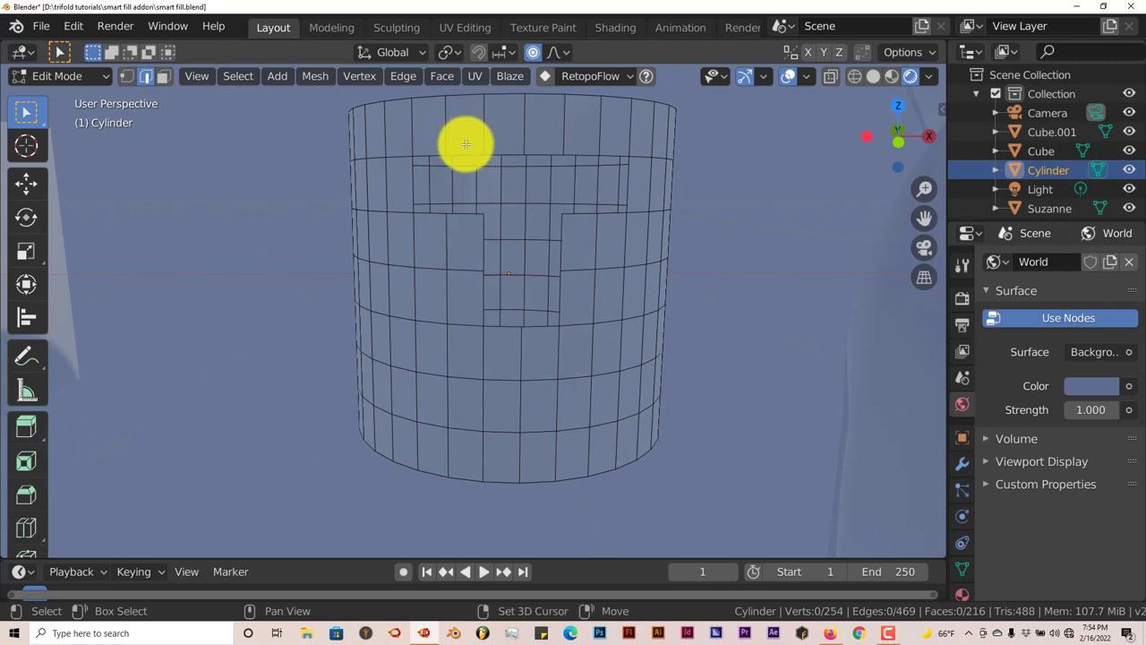
shift+click(527, 139)
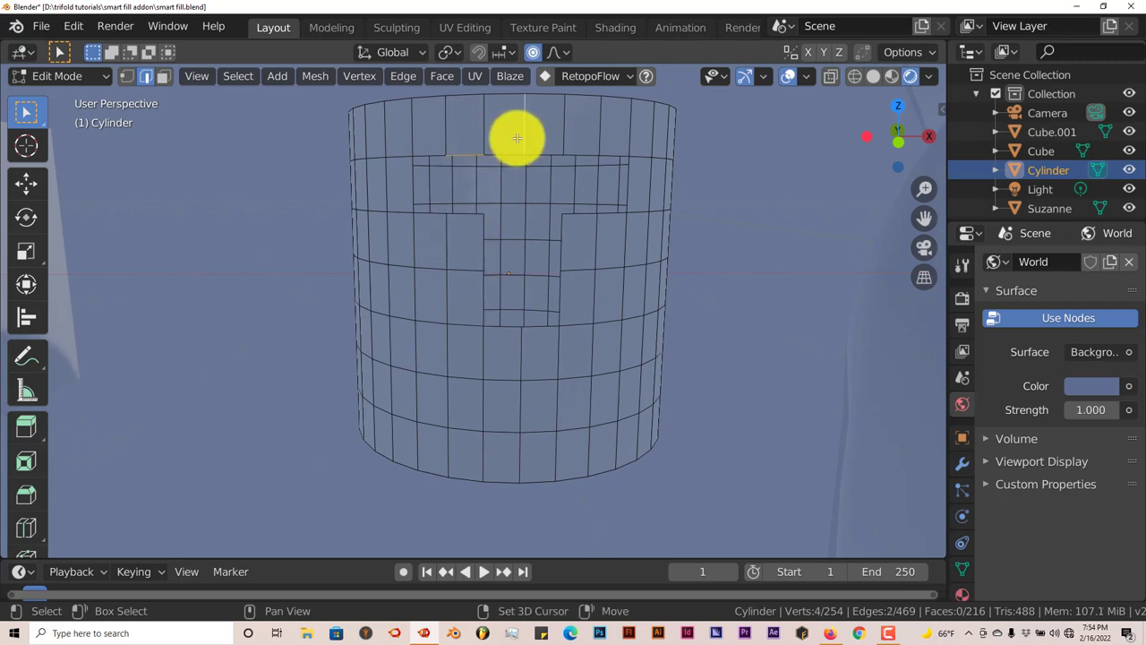
shift+click(544, 149)
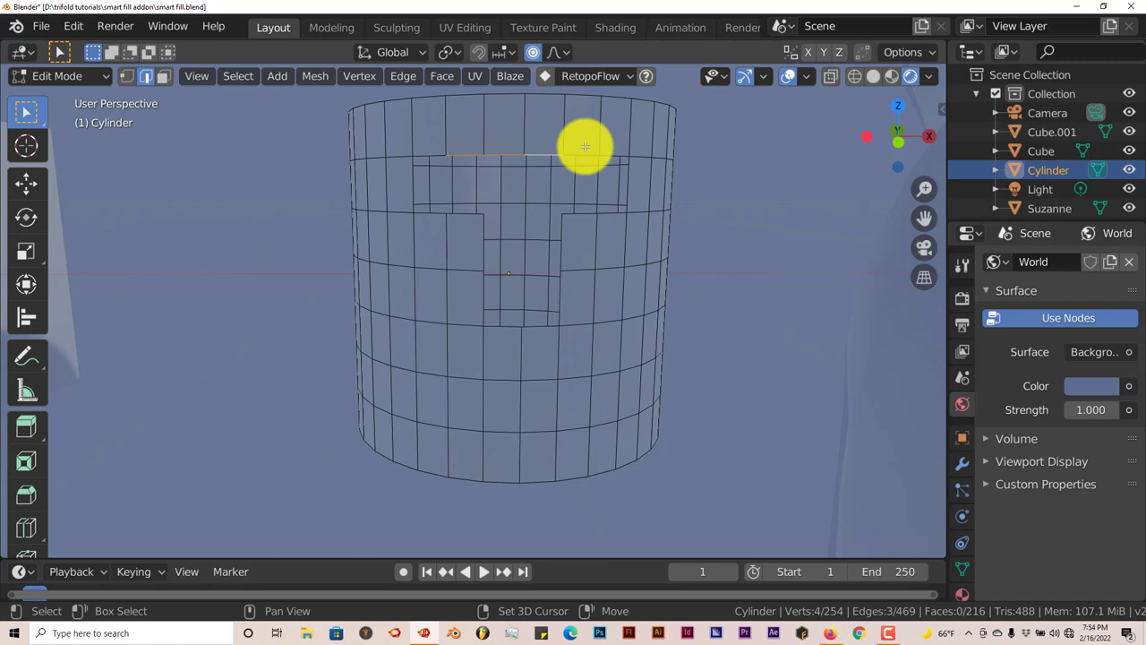
ctrl+click(643, 170)
ctrl+click(628, 199)
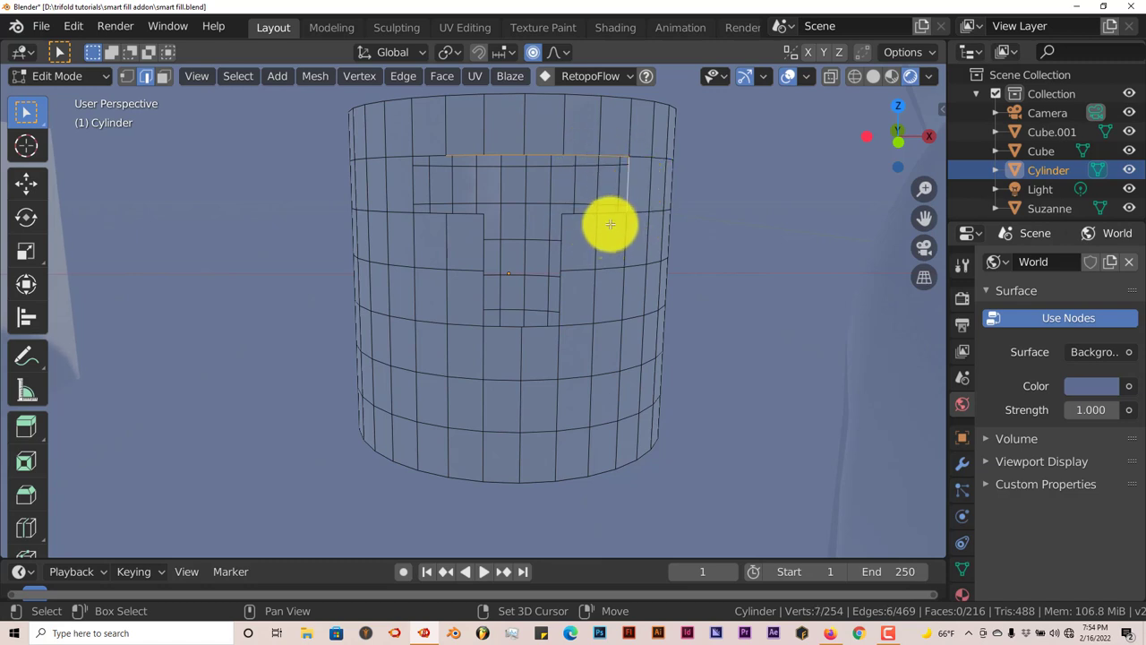
Add the edges along the T's arm and stem to close the 18-edge boundary loop
ctrl+click(566, 243)
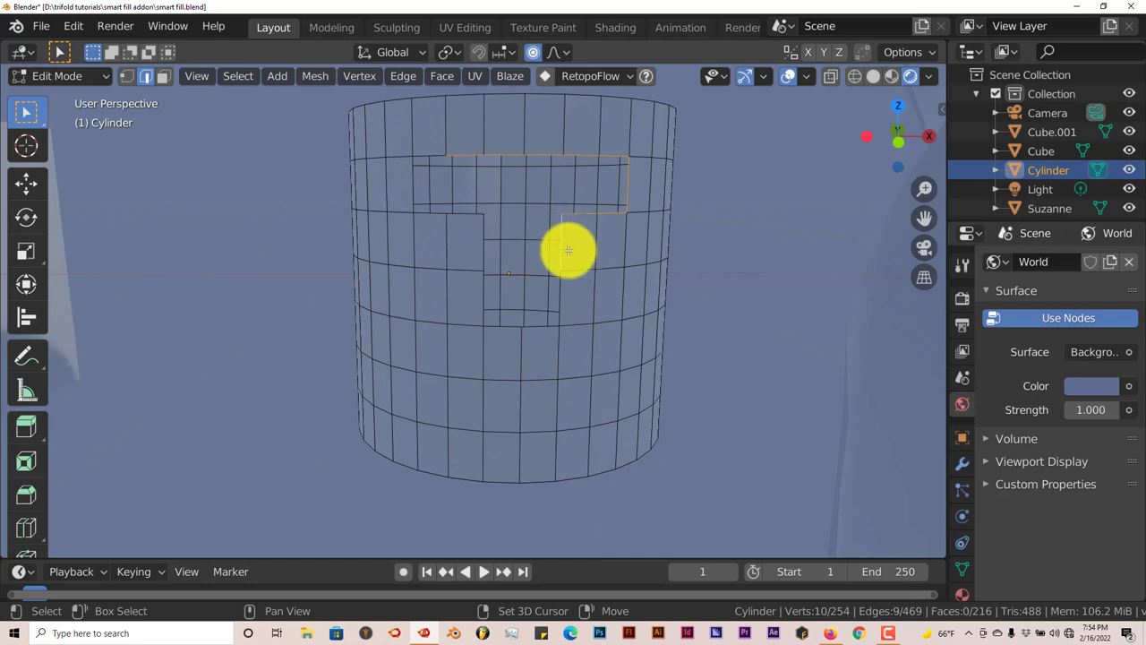
ctrl+click(518, 327)
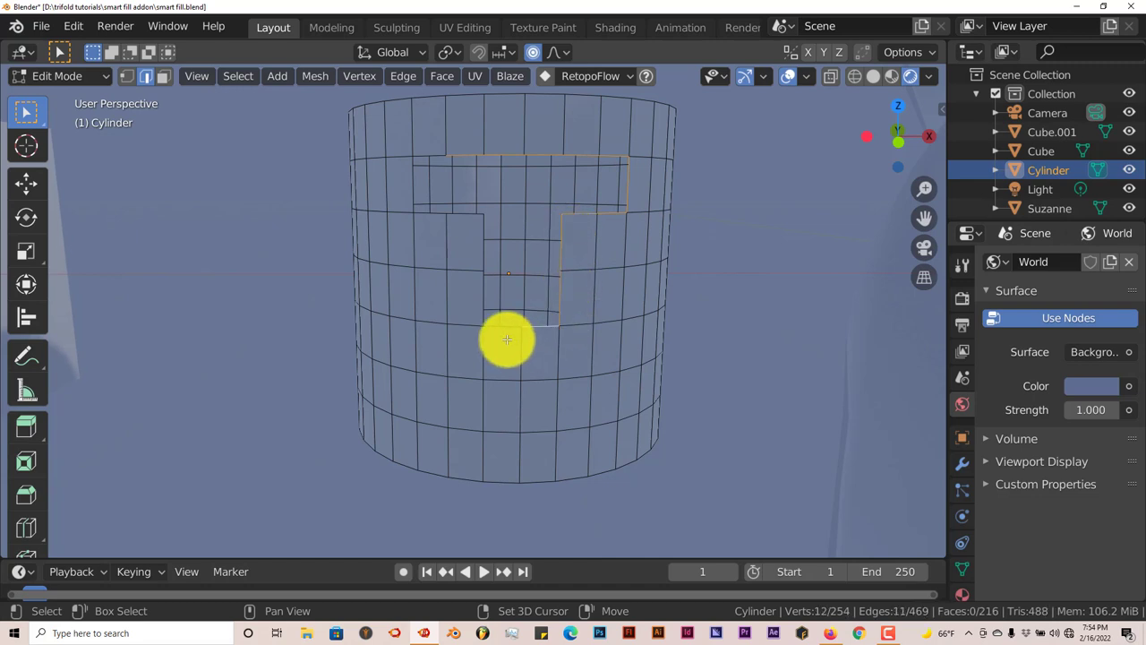
ctrl+click(474, 316)
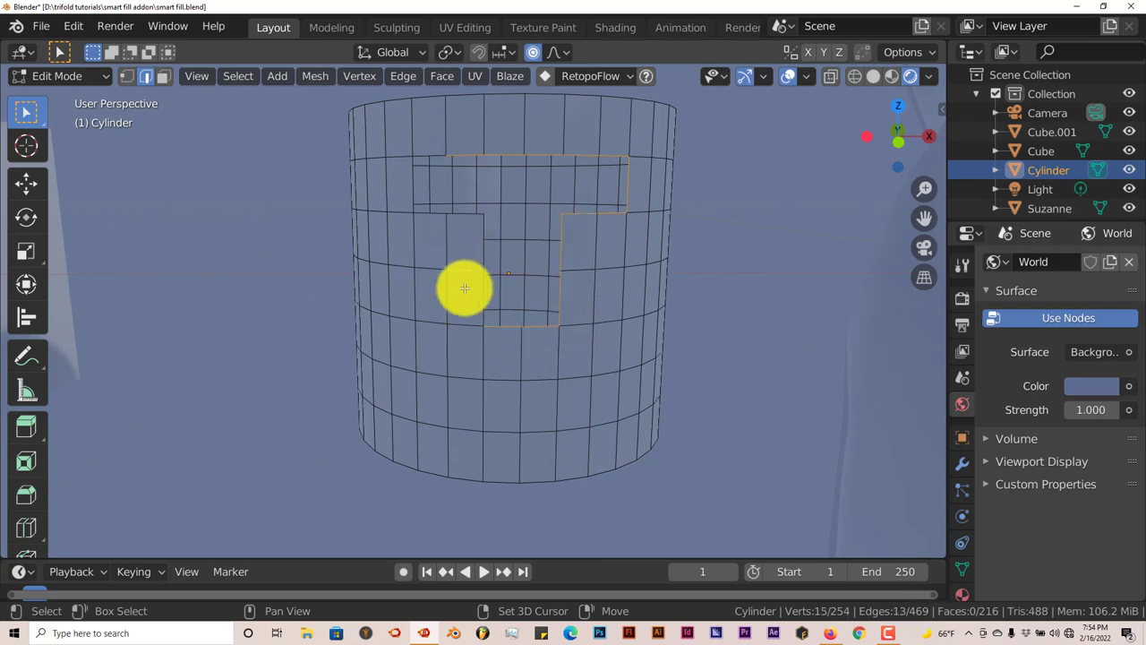
ctrl+click(477, 251)
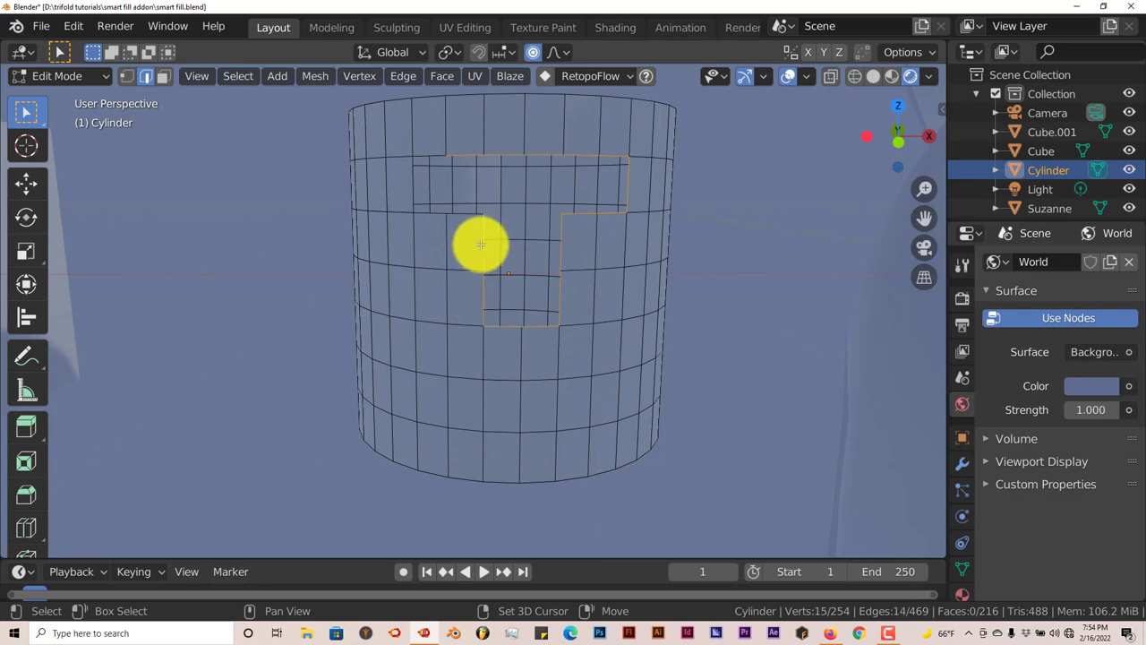
ctrl+click(465, 220)
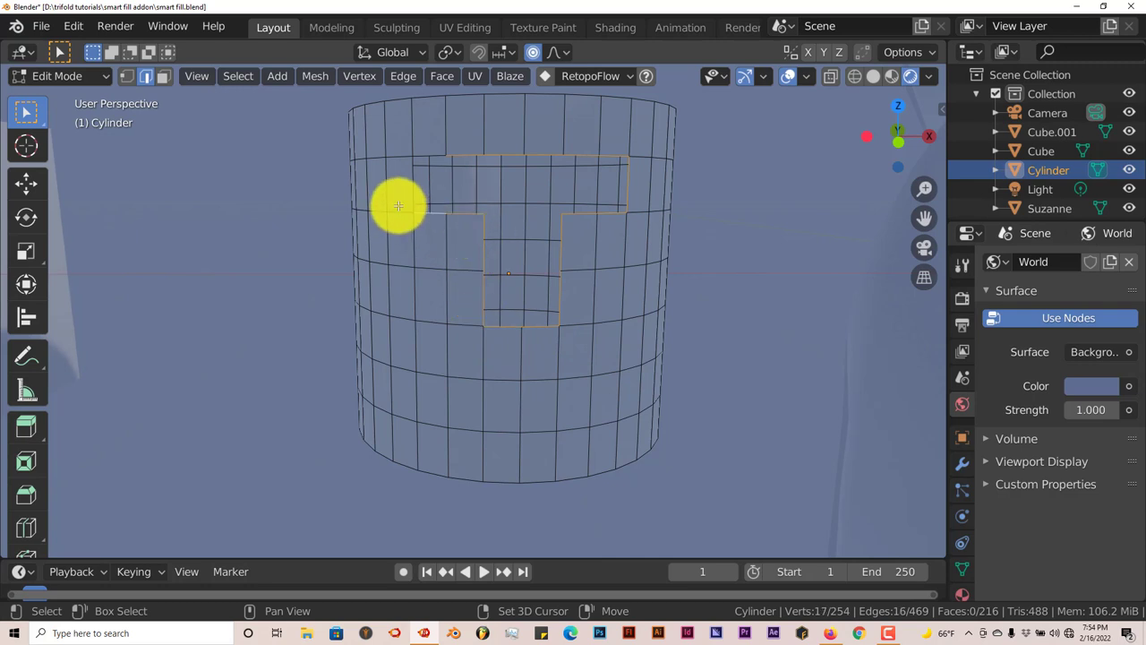
ctrl+click(432, 150)
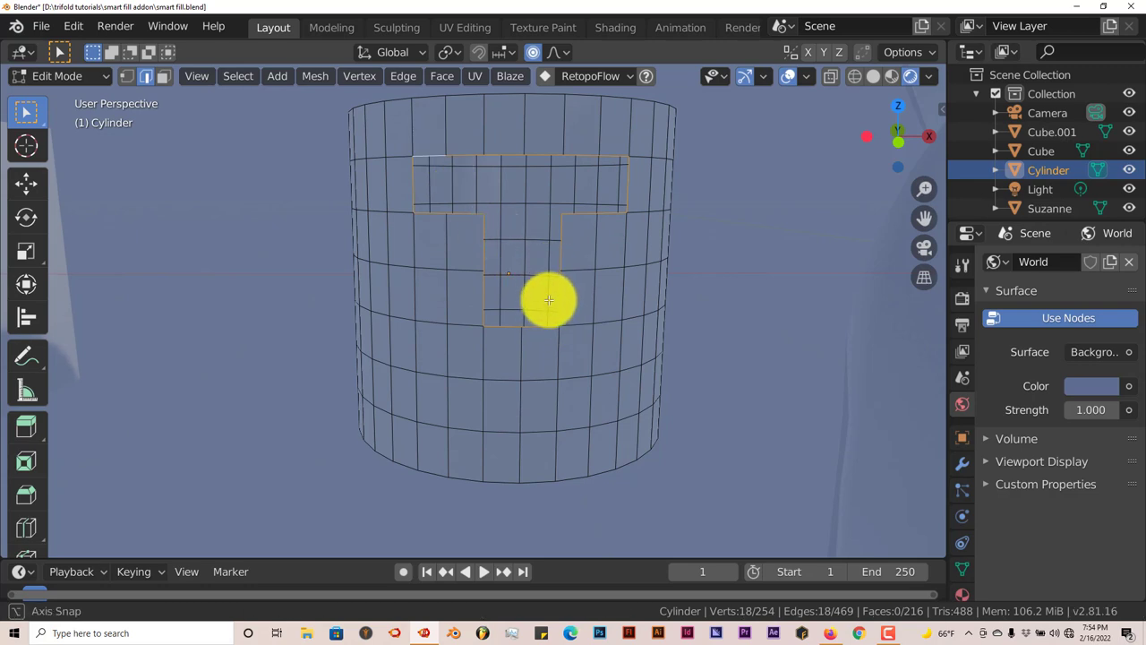
middle_drag(549, 300, 583, 218)
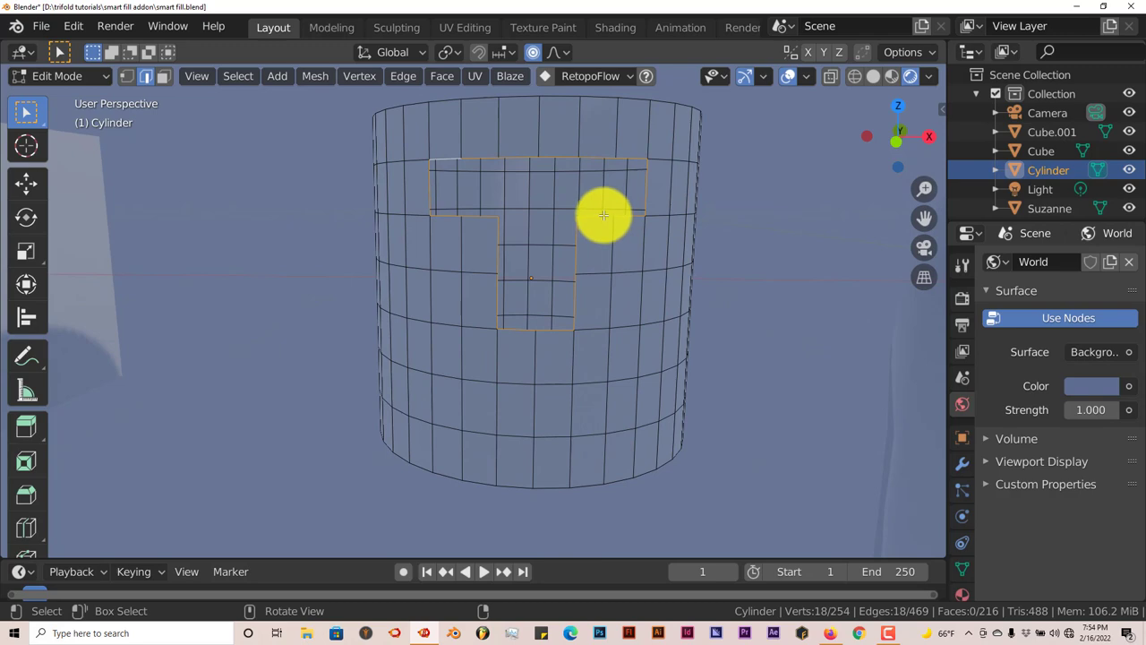
Smart Fill the cylinder's selected T-hole loop with ten faces and orbit around the result
key(f)
middle_drag(601, 218, 530, 230)
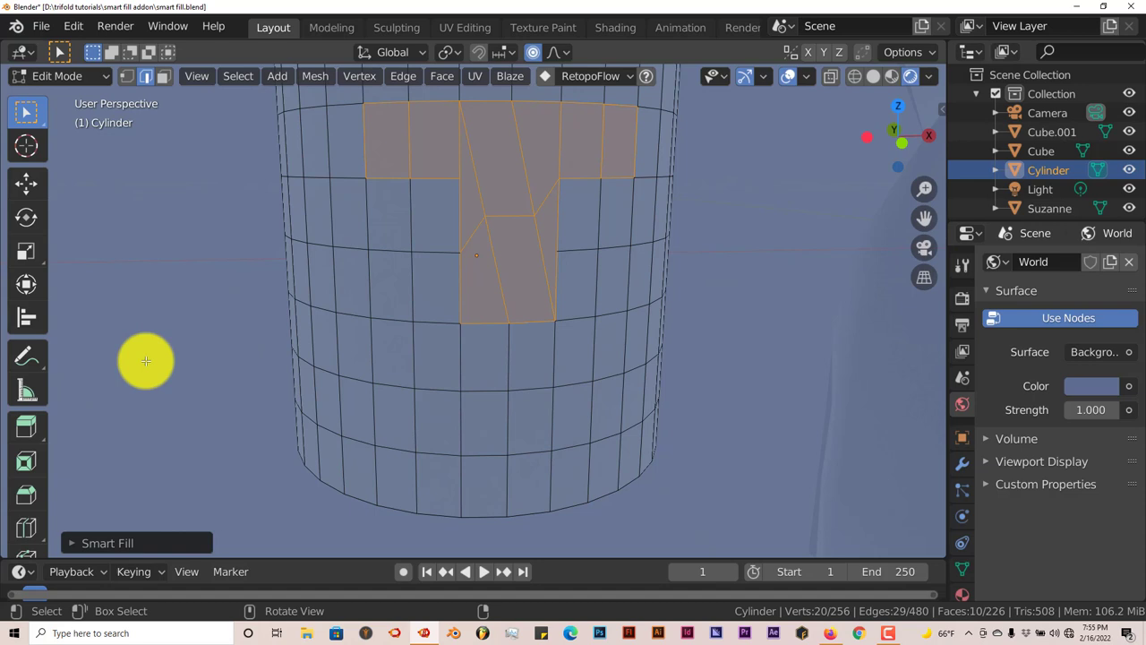
In the Smart Fill redo panel, try Span 5, then settle on Span 2 for evenly aligned quads
click(75, 544)
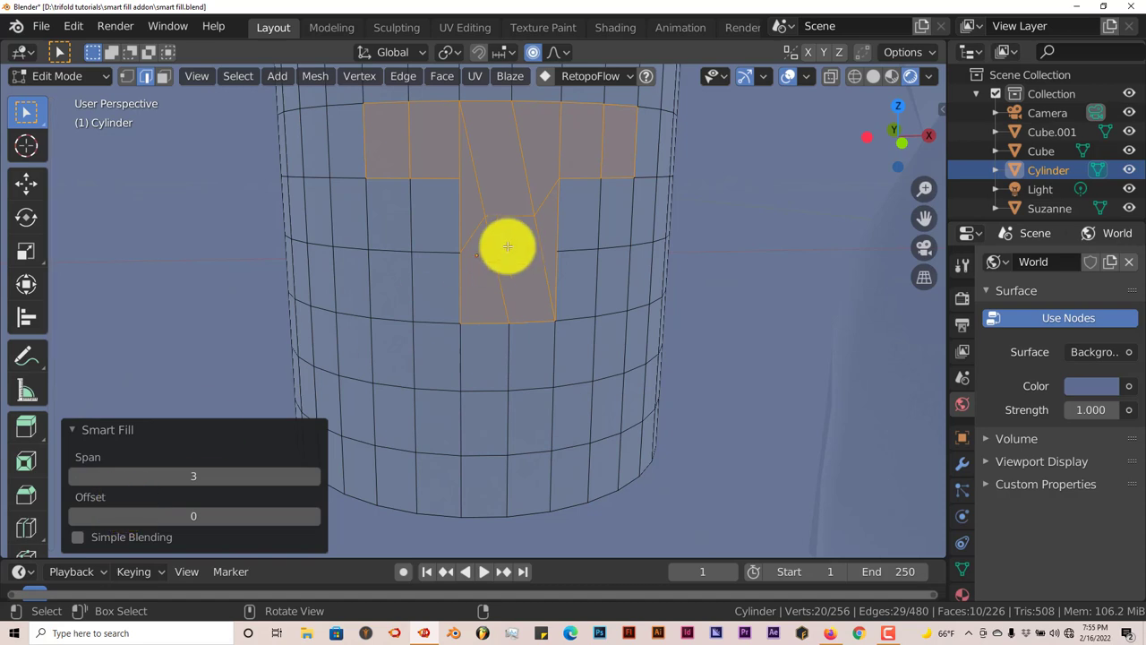
click(319, 479)
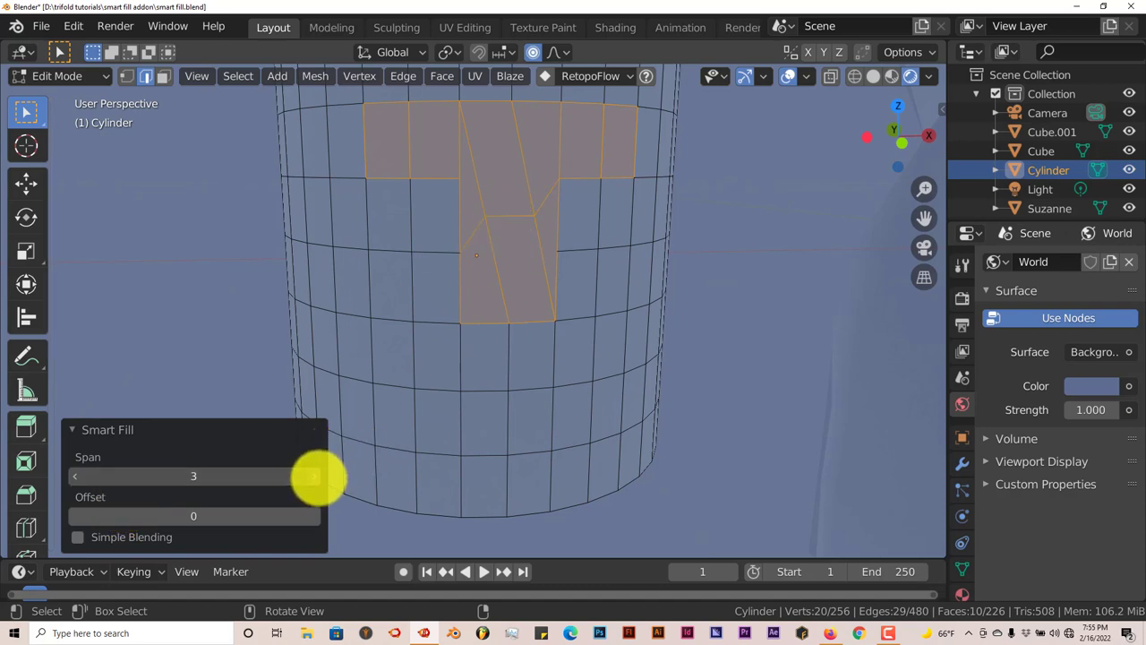
click(319, 479)
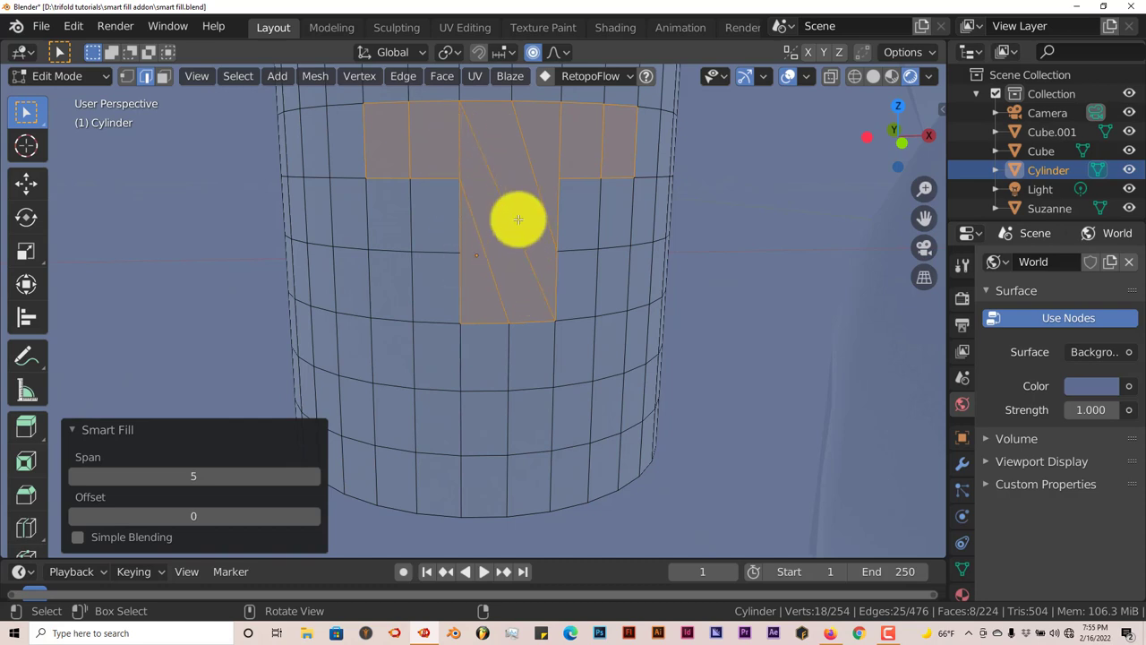
click(77, 477)
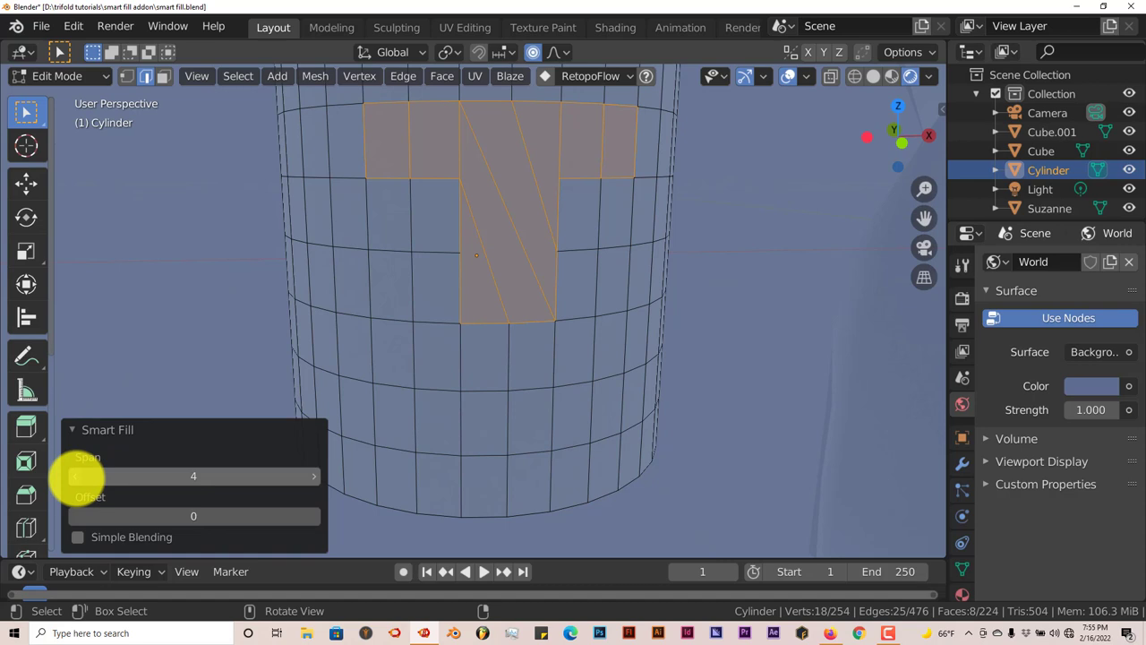
click(77, 477)
click(76, 476)
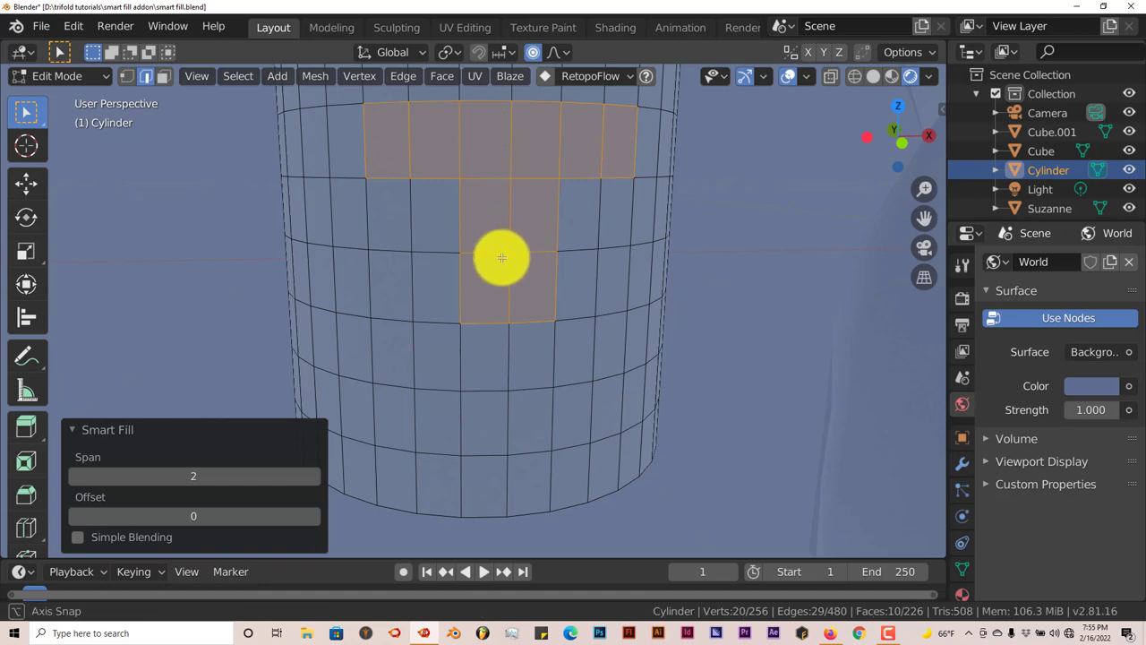
middle_drag(499, 256, 464, 234)
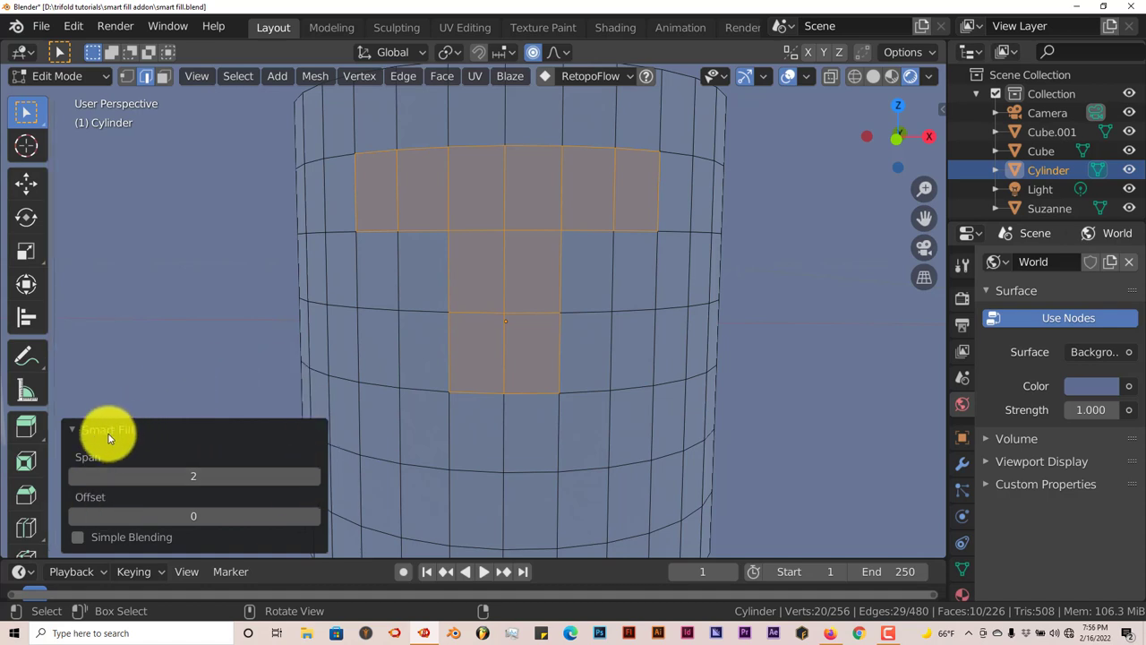
Collapse the fill panel, return to Object Mode, and select the twisted column Cube.001
click(79, 431)
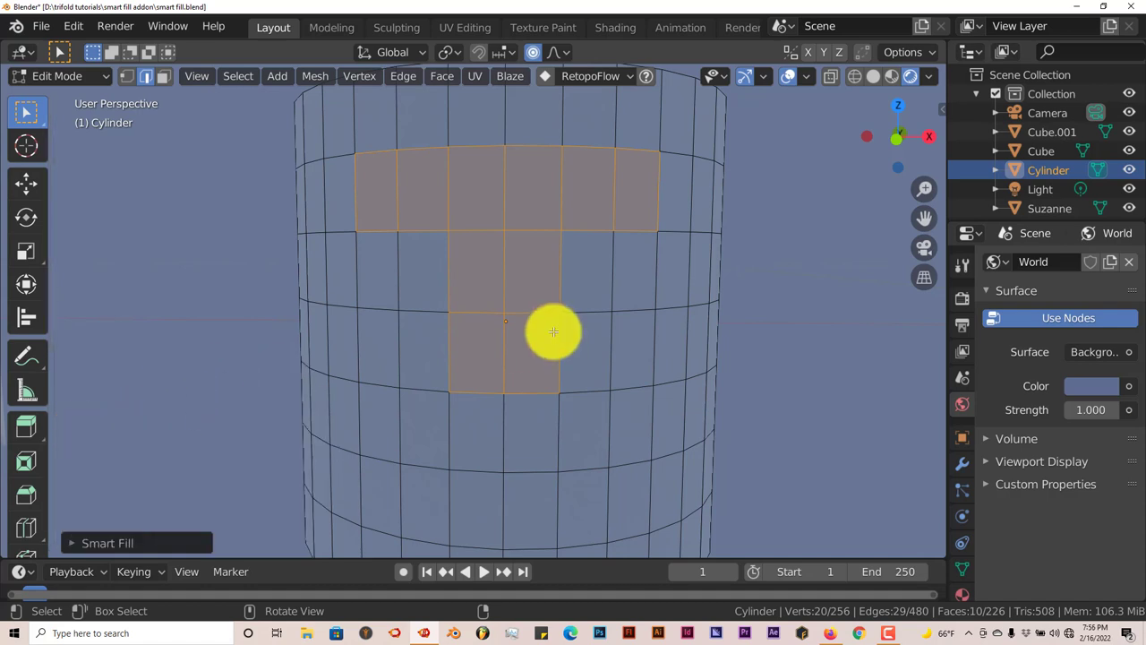
key(Tab)
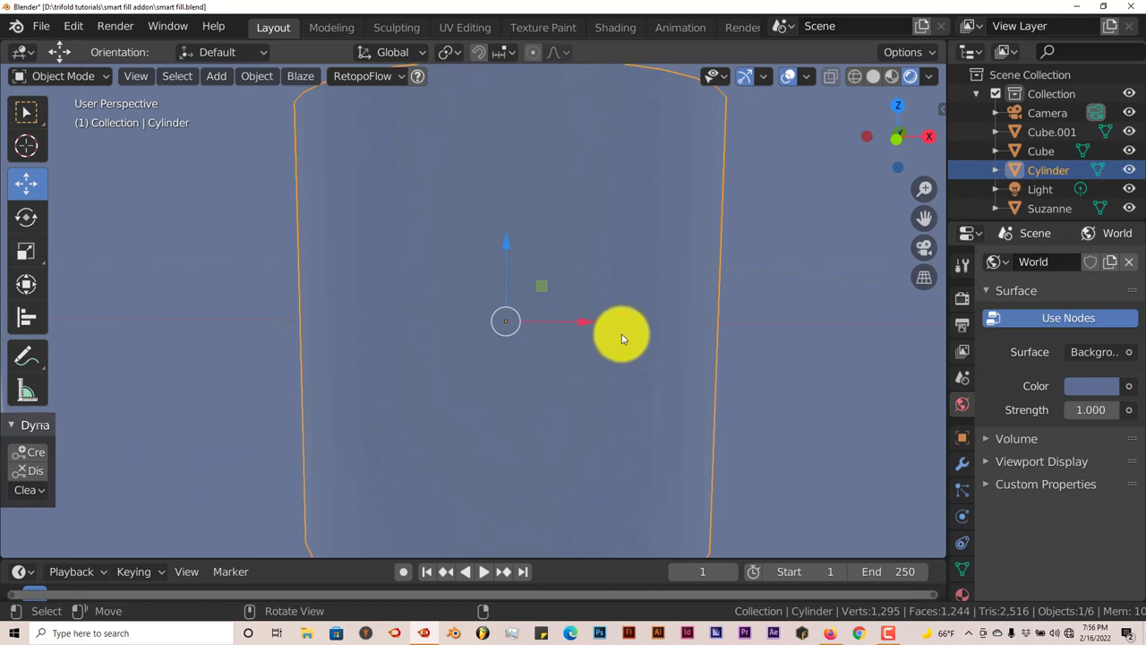
scroll(622, 338, down, 5)
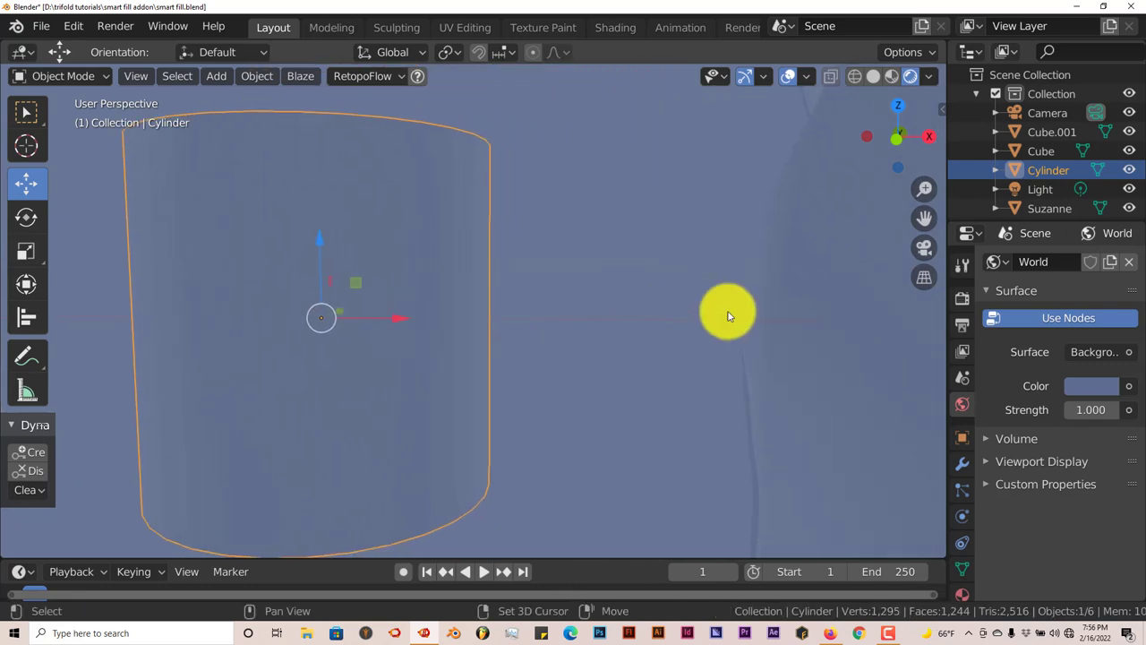
scroll(562, 320, down, 5)
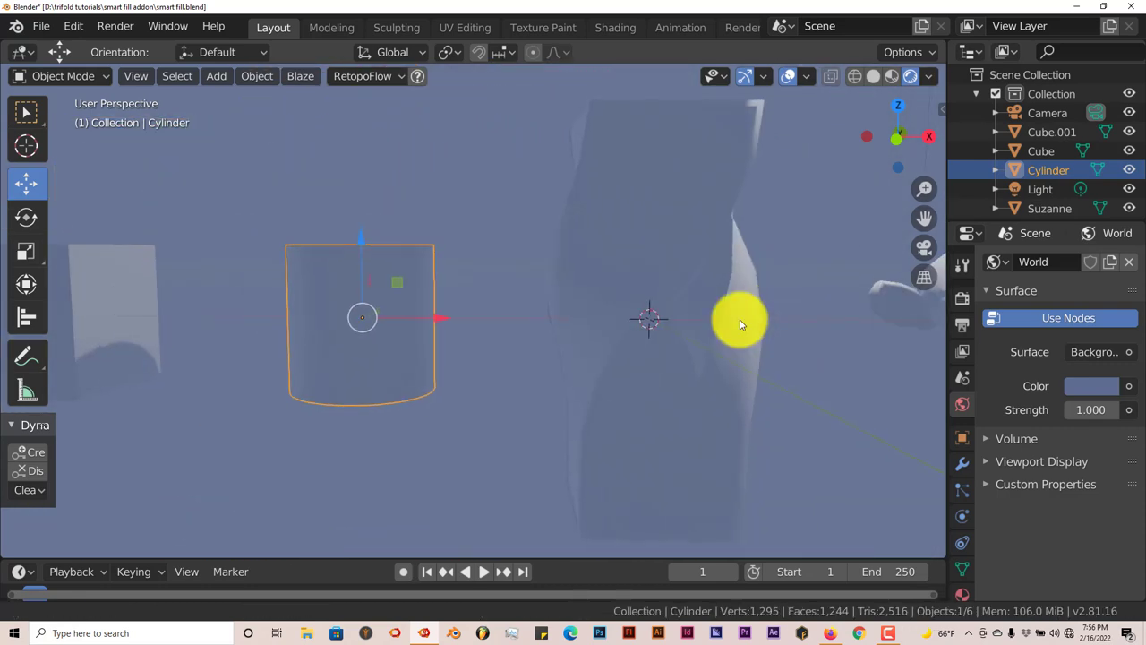
middle_drag(741, 324, 532, 325)
scroll(532, 325, up, 3)
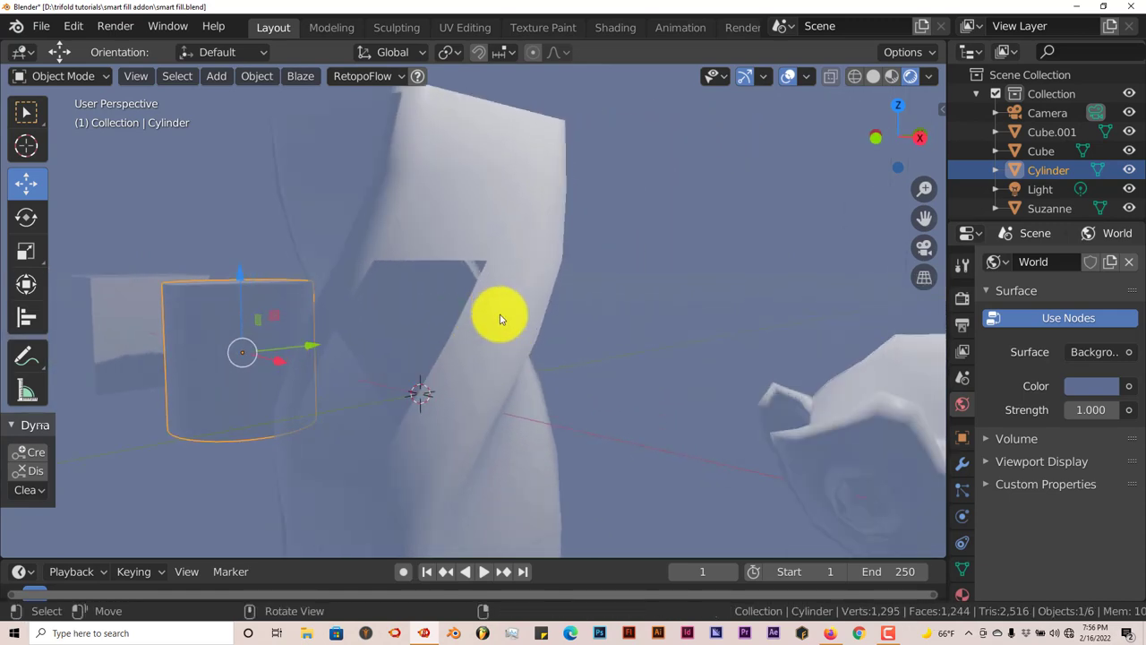
click(511, 206)
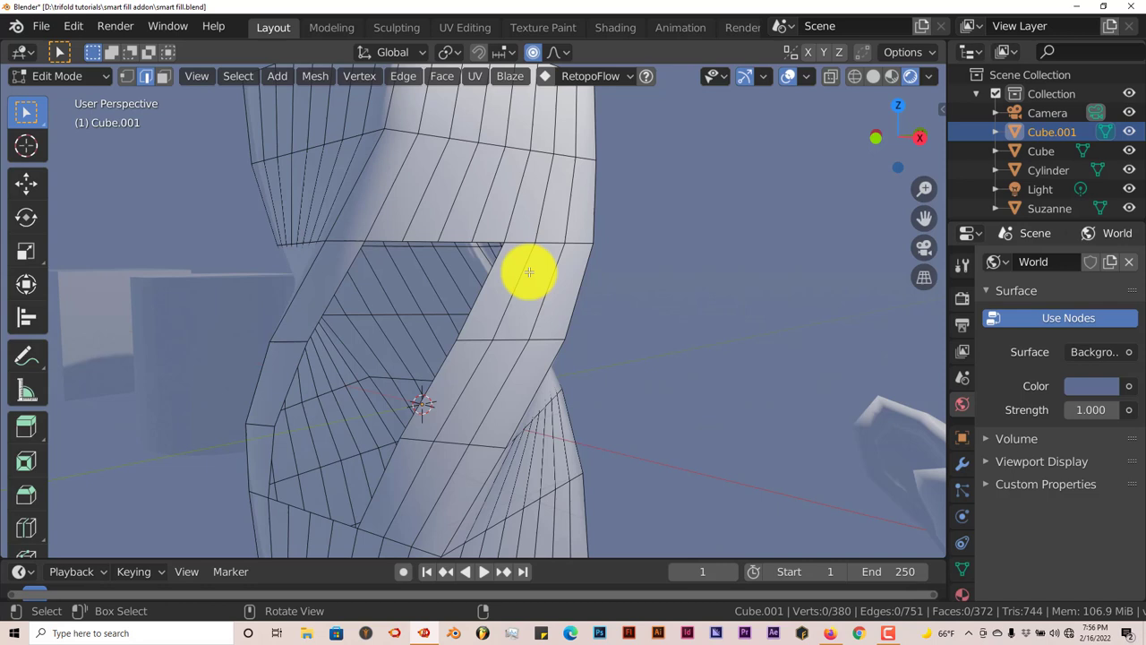
Select the border edges along the top of the column's gap and down the strip's side
shift+middle_drag(493, 310, 504, 302)
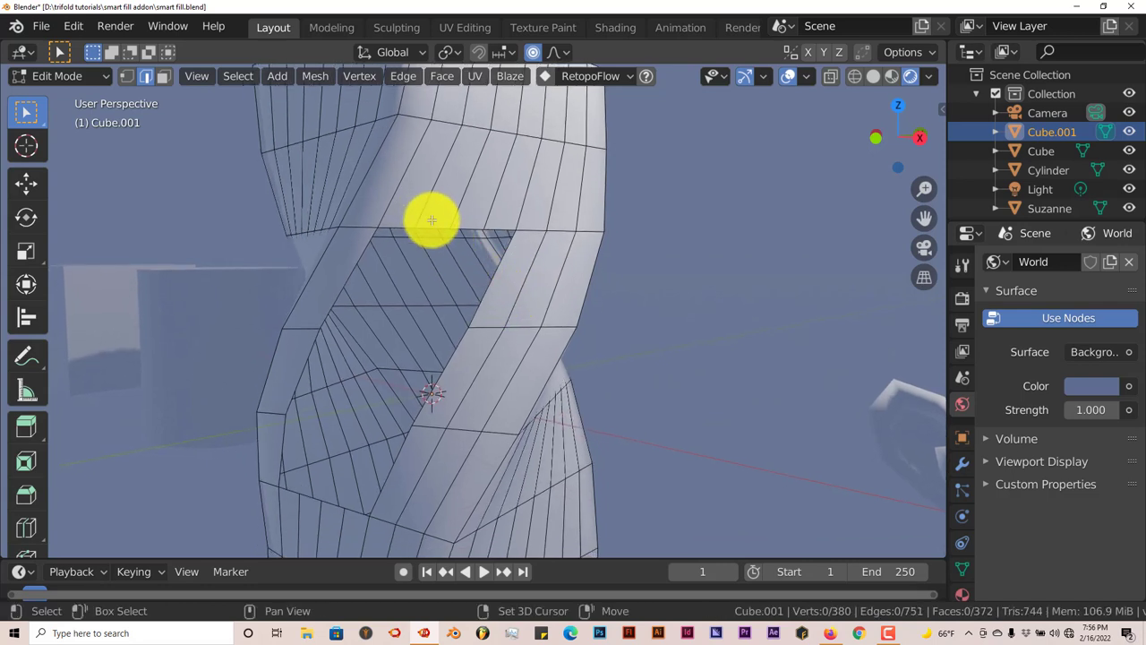
click(470, 219)
shift+click(504, 220)
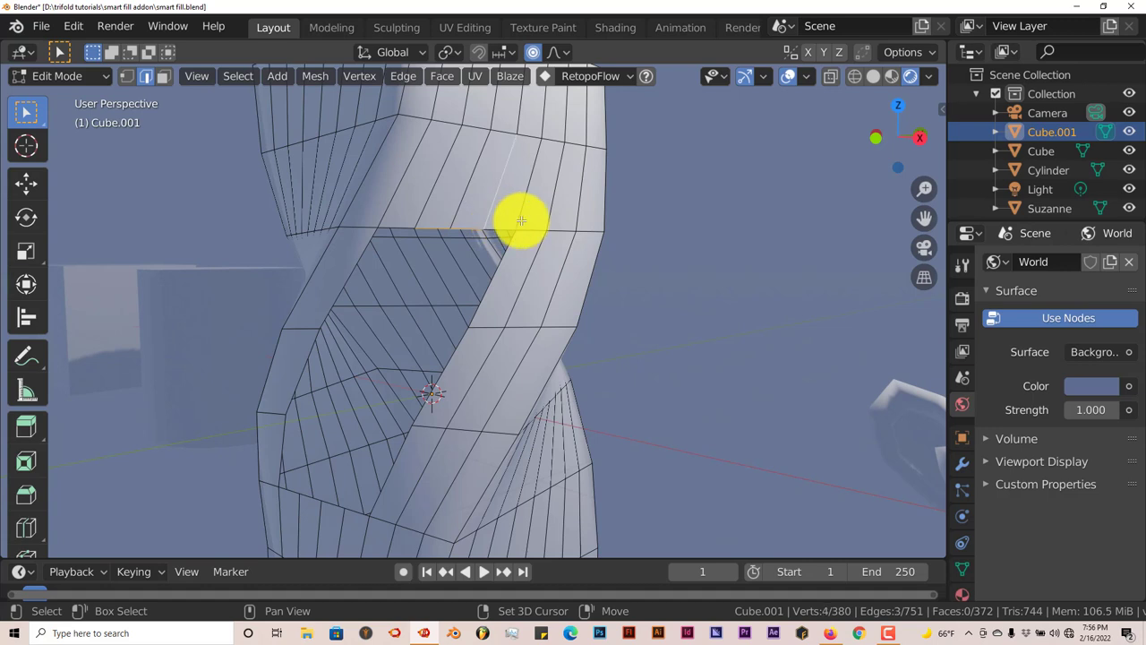
shift+click(502, 221)
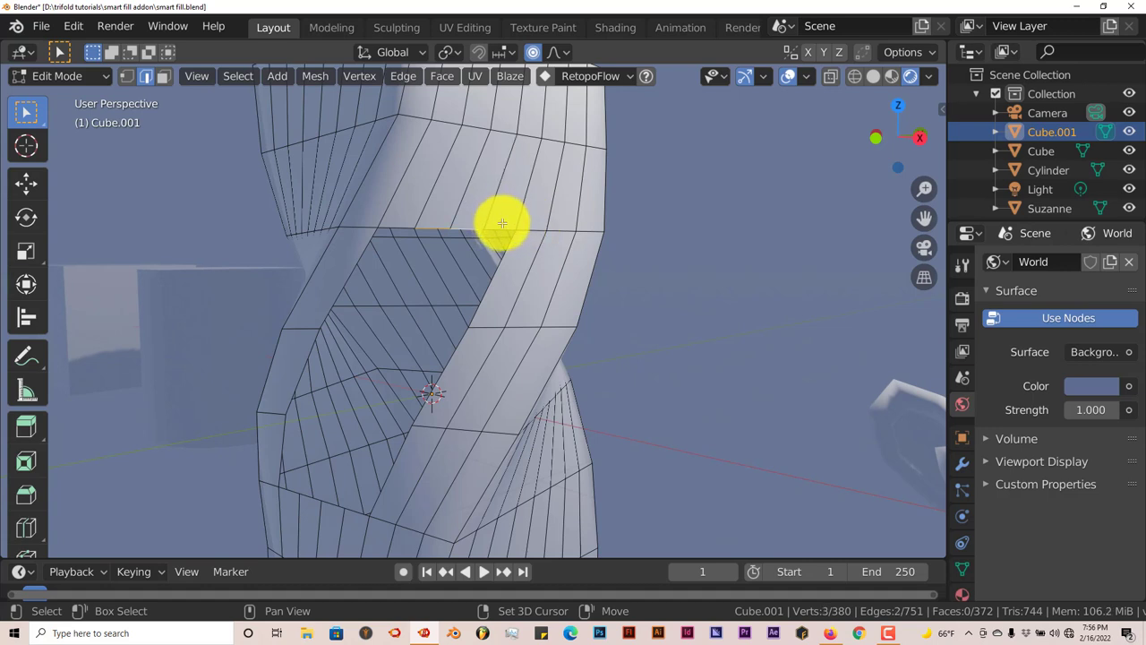
shift+click(502, 224)
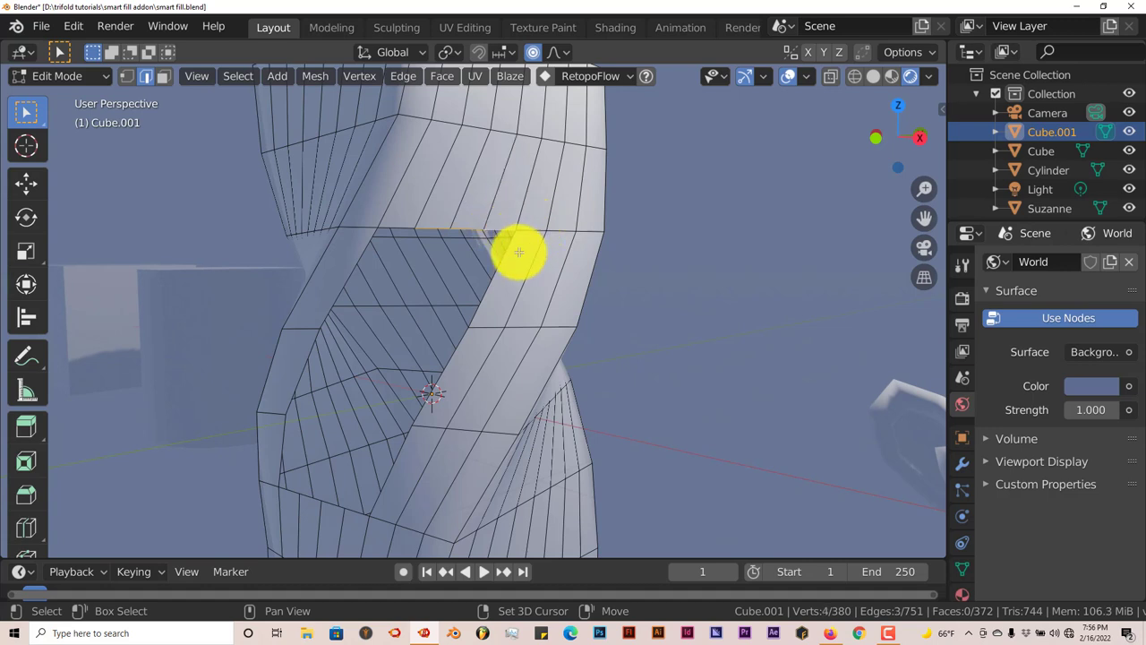
shift+click(513, 258)
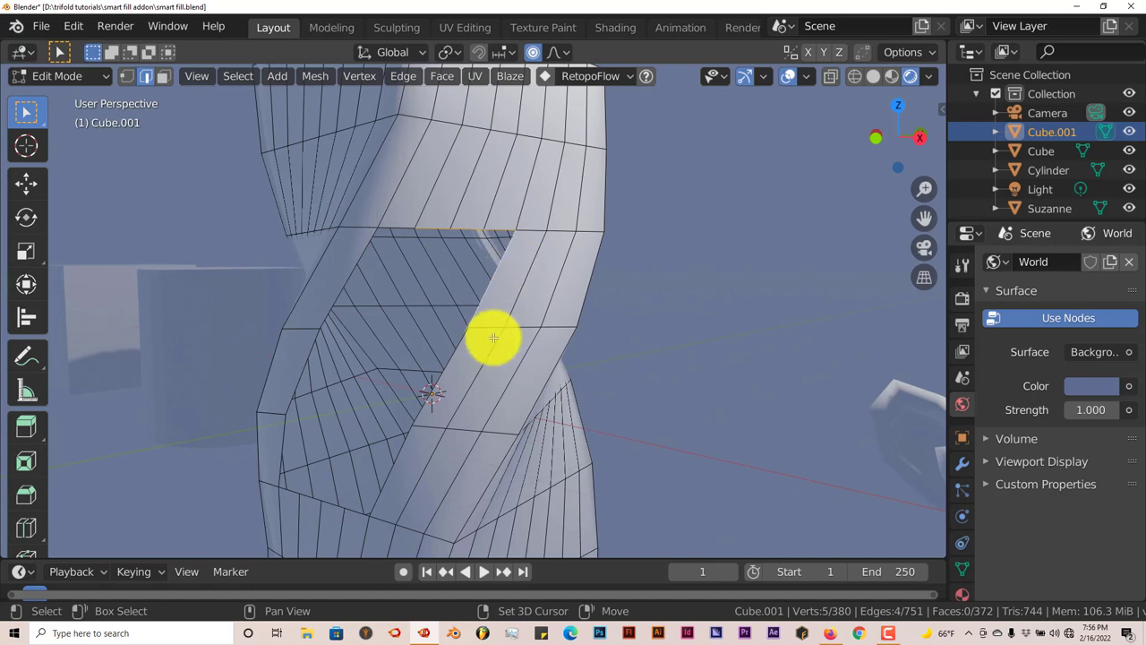
ctrl+click(444, 380)
Add the gap's bottom and bottom-left border edges, bringing the selection to 13 edges
middle_drag(406, 456, 451, 422)
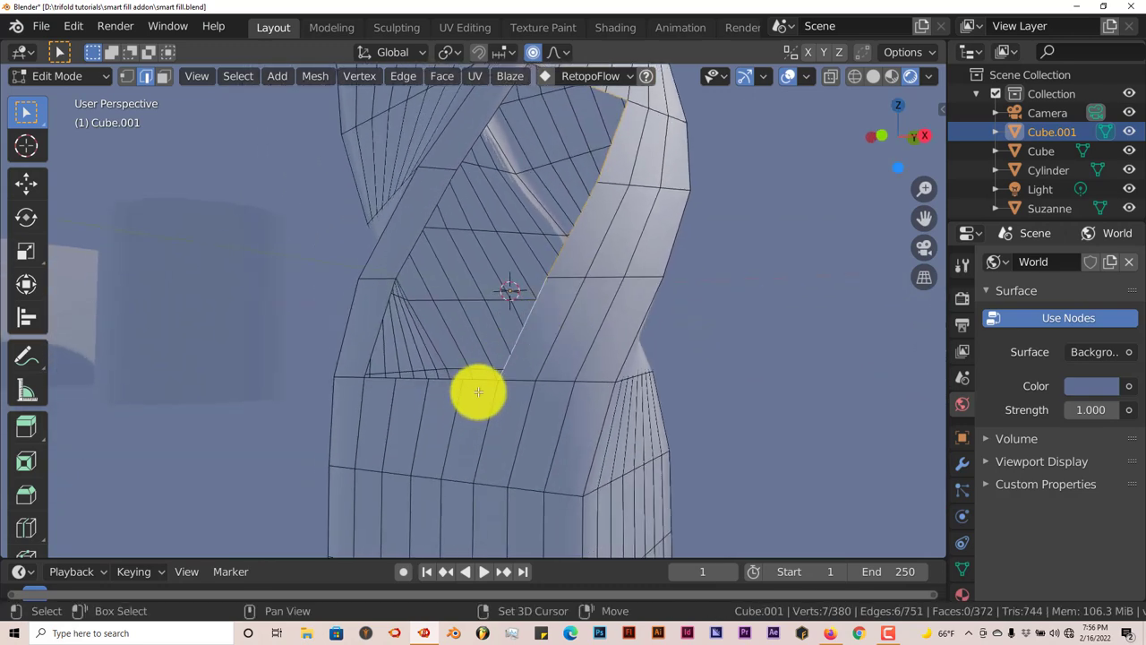
shift+click(454, 391)
shift+click(419, 390)
shift+click(392, 388)
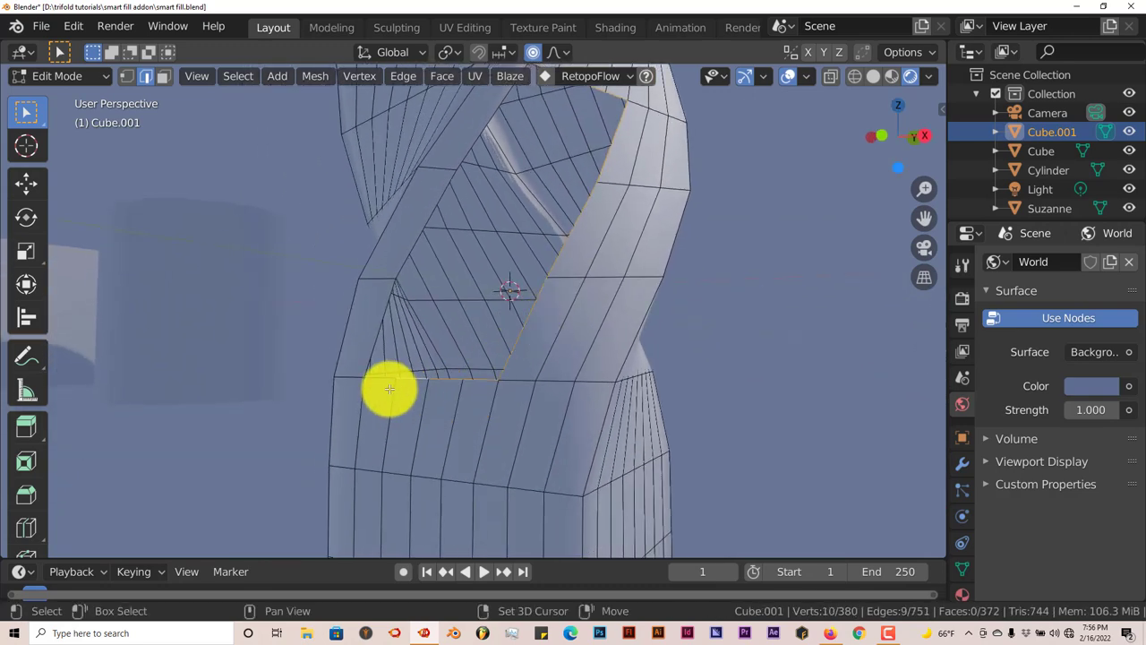
shift+click(381, 385)
shift+click(368, 332)
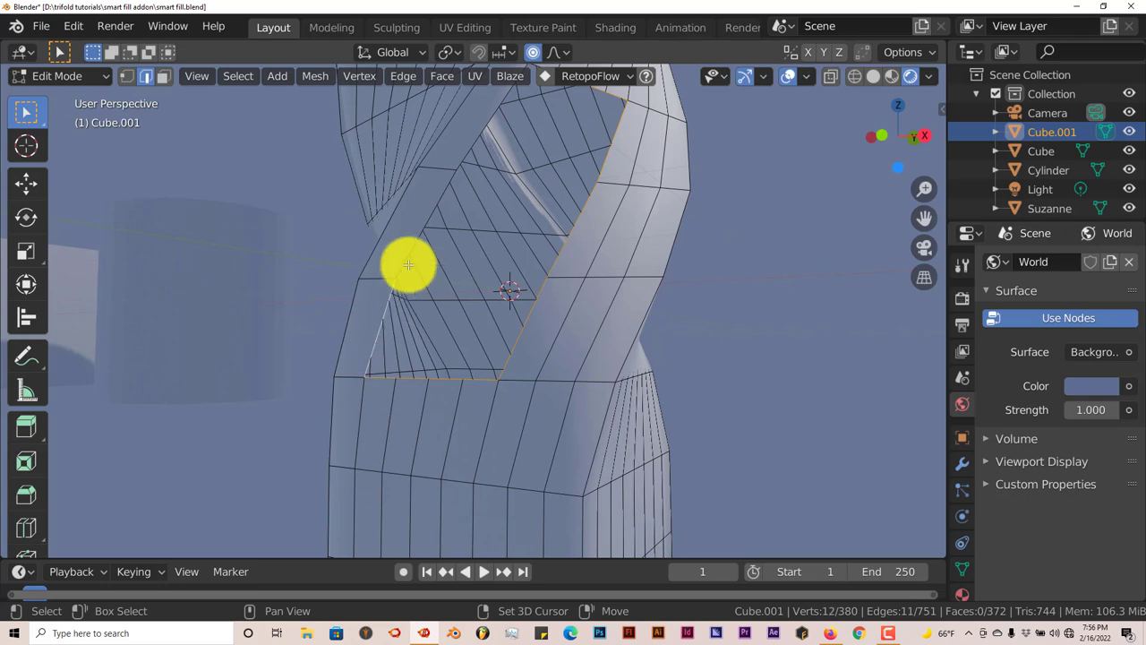
shift+click(407, 245)
shift+middle_drag(408, 244, 429, 256)
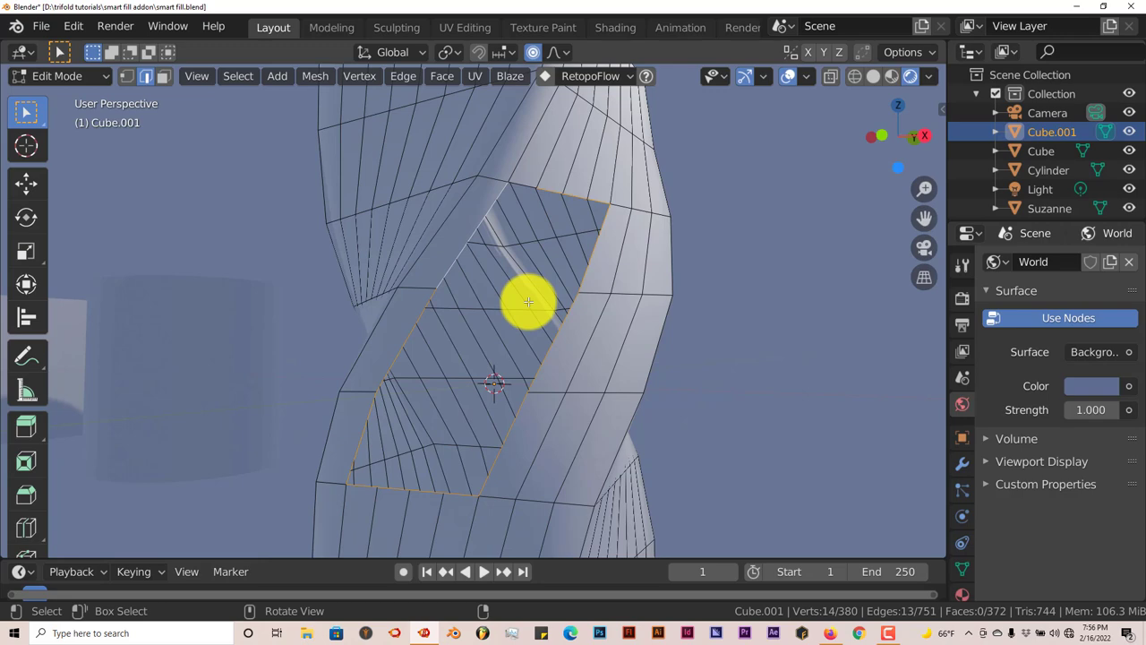
Smart Fill the selected loop, closing the column's diagonal window with 21 quads, and inspect it
key(f)
middle_drag(529, 302, 511, 281)
scroll(507, 249, up, 2)
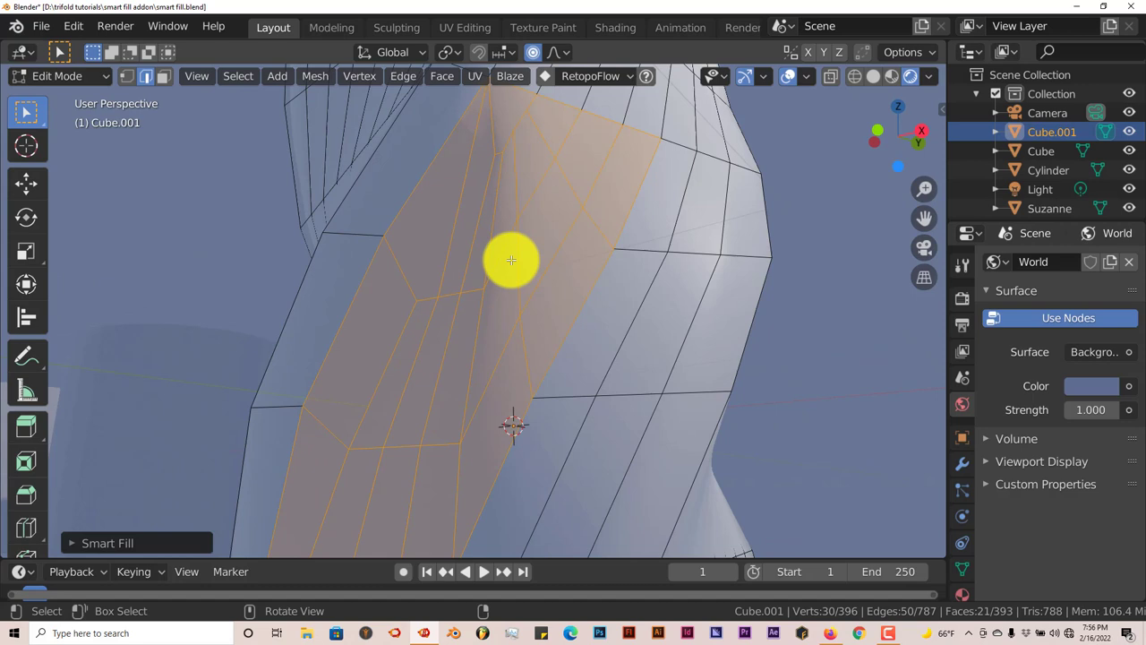
scroll(513, 266, down, 2)
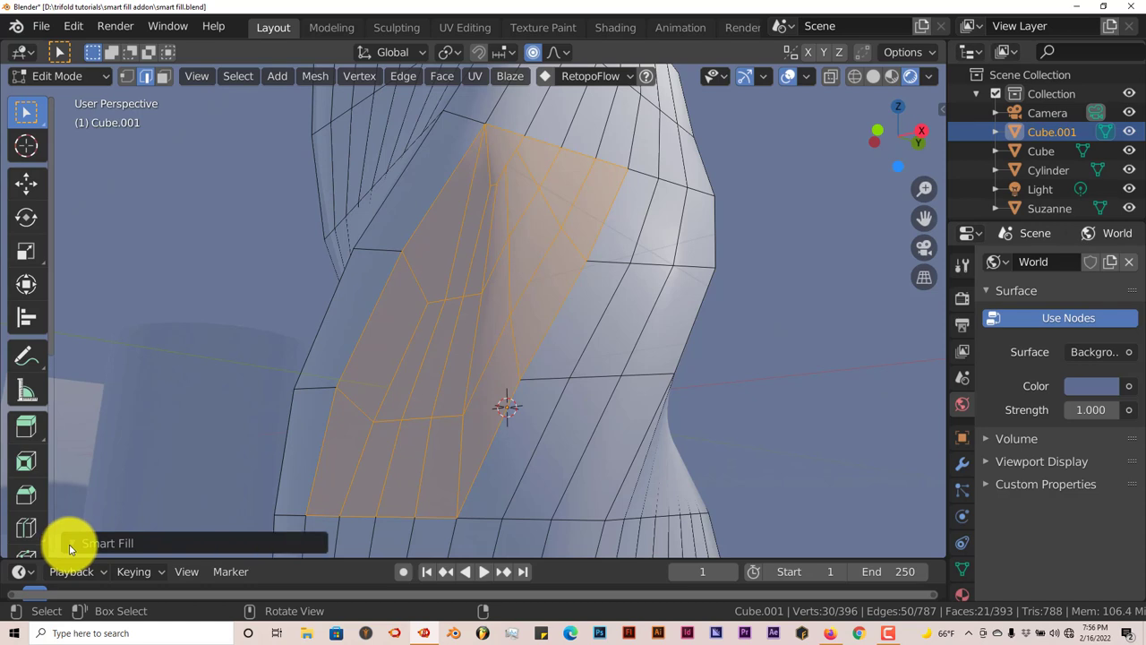
middle_drag(514, 389, 483, 412)
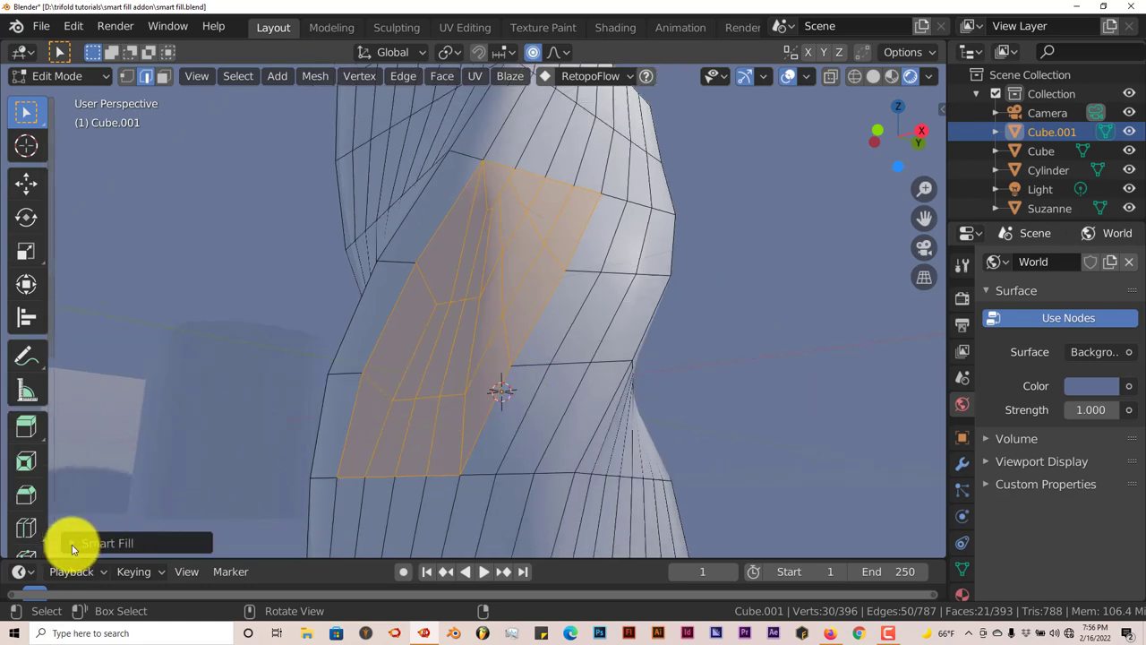
middle_drag(279, 476, 334, 451)
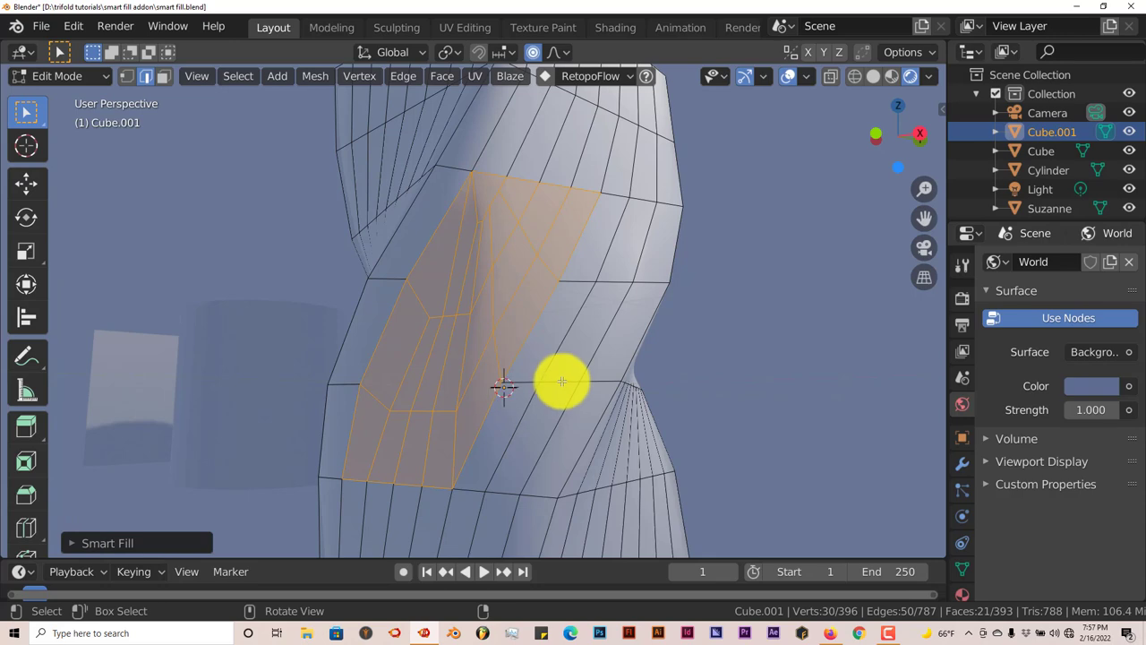
Undo the fill and re-run Smart Fill to patch the column's window with 21 quads
key(Tab)
key(Tab)
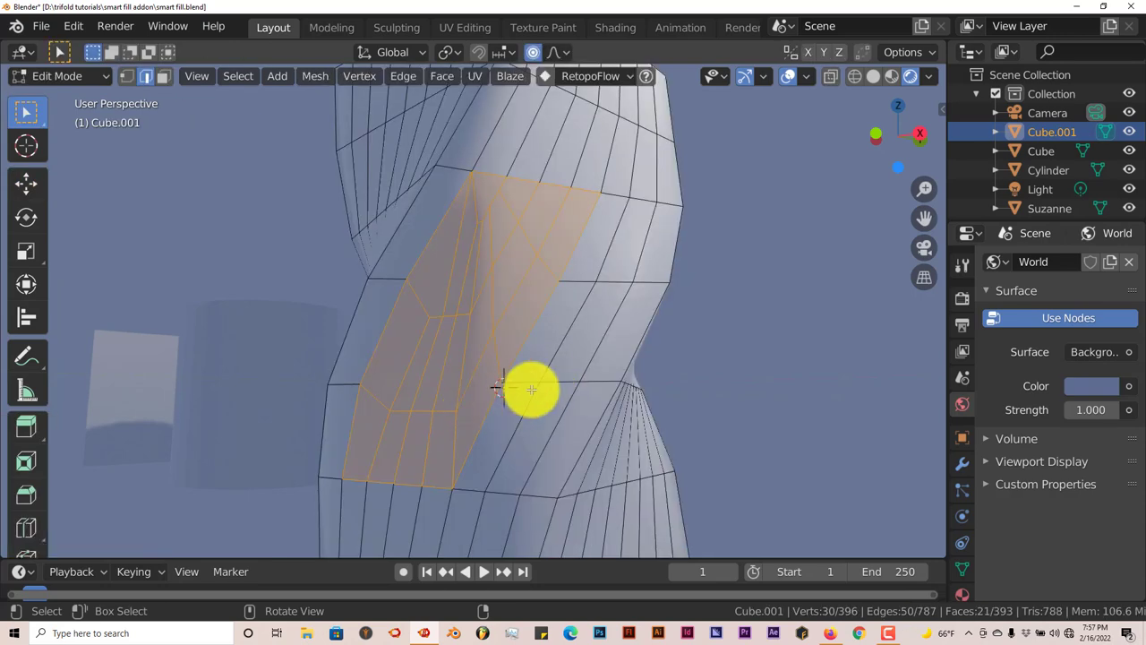
key(Tab)
key(Tab)
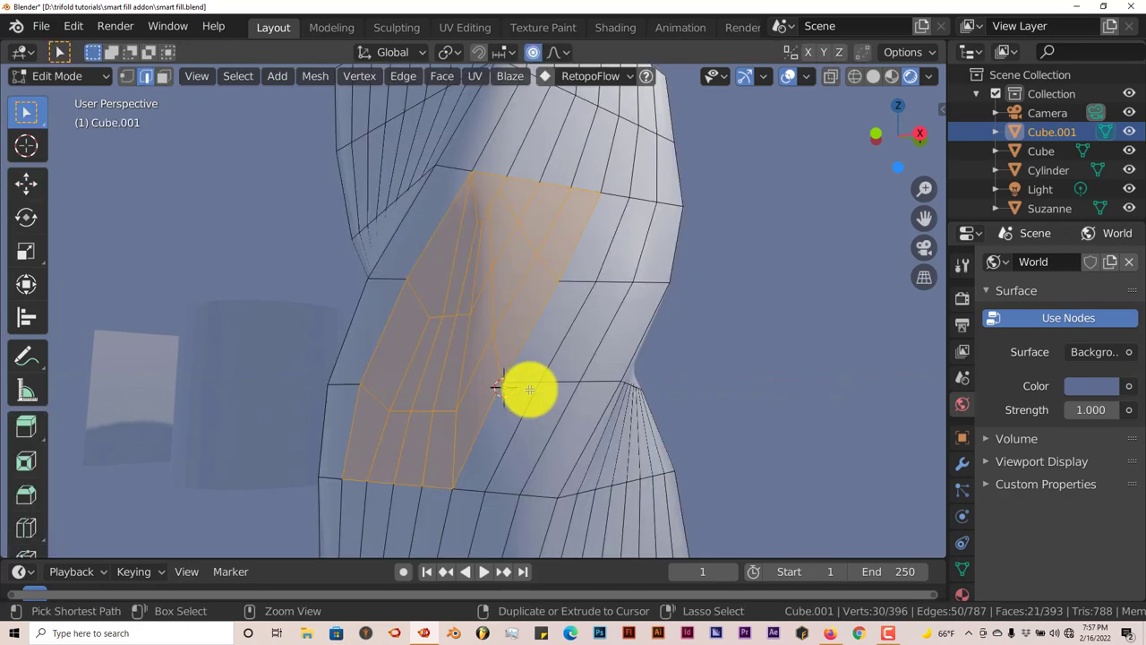
key(ctrl+z)
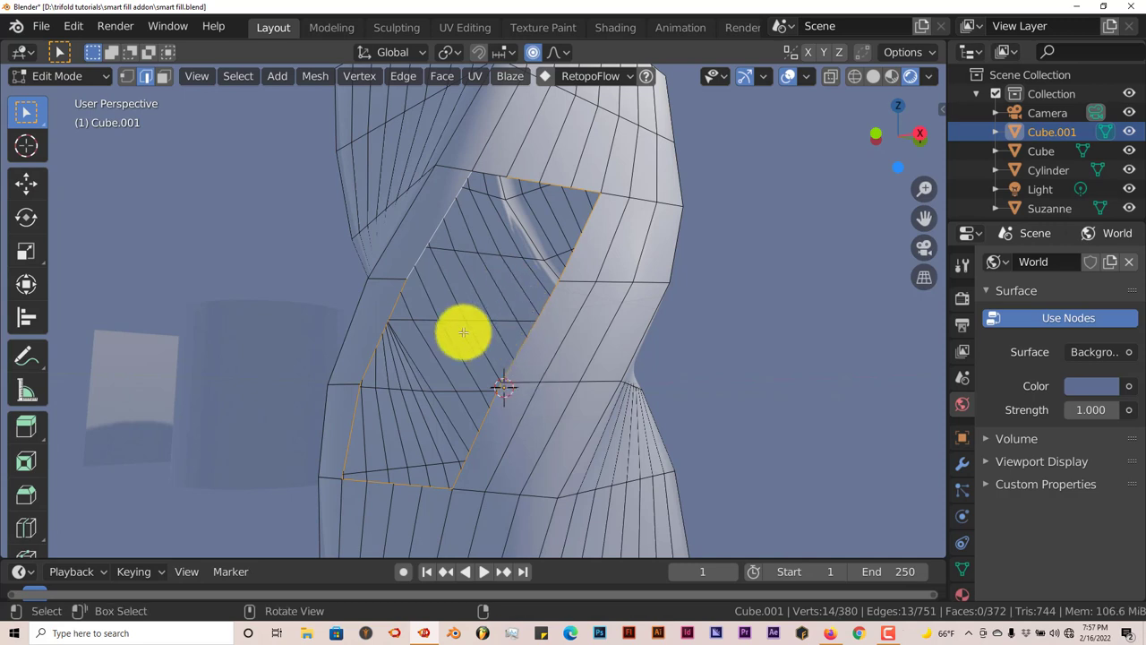
key(f)
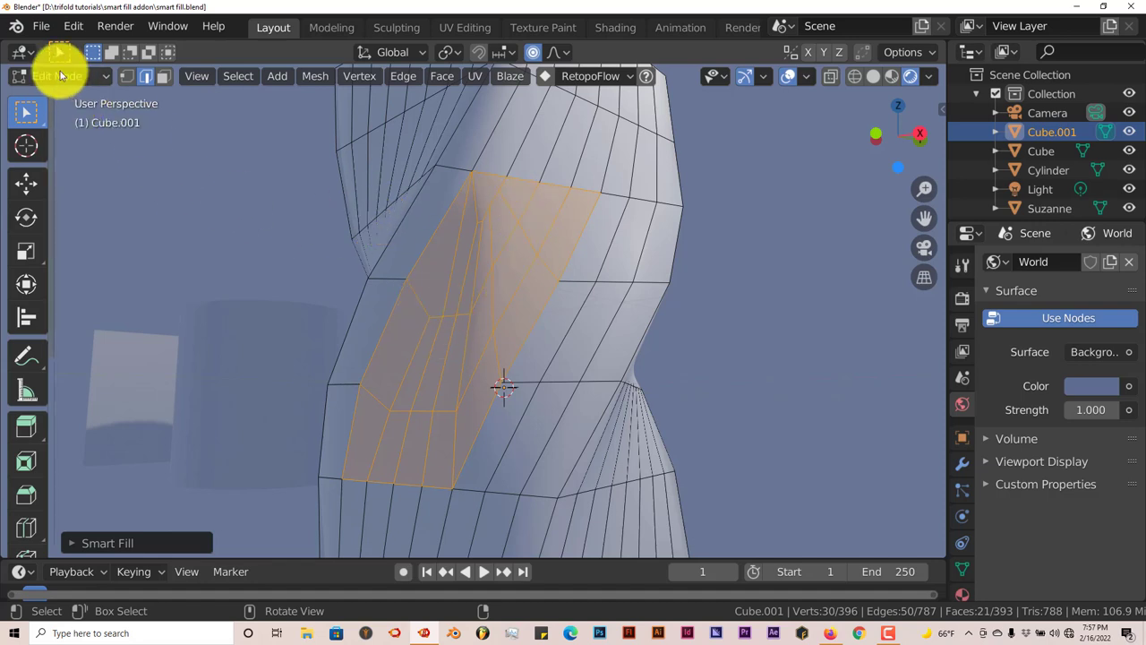
Reopen smart fill.blend from the recent files, discarding unsaved changes
click(41, 28)
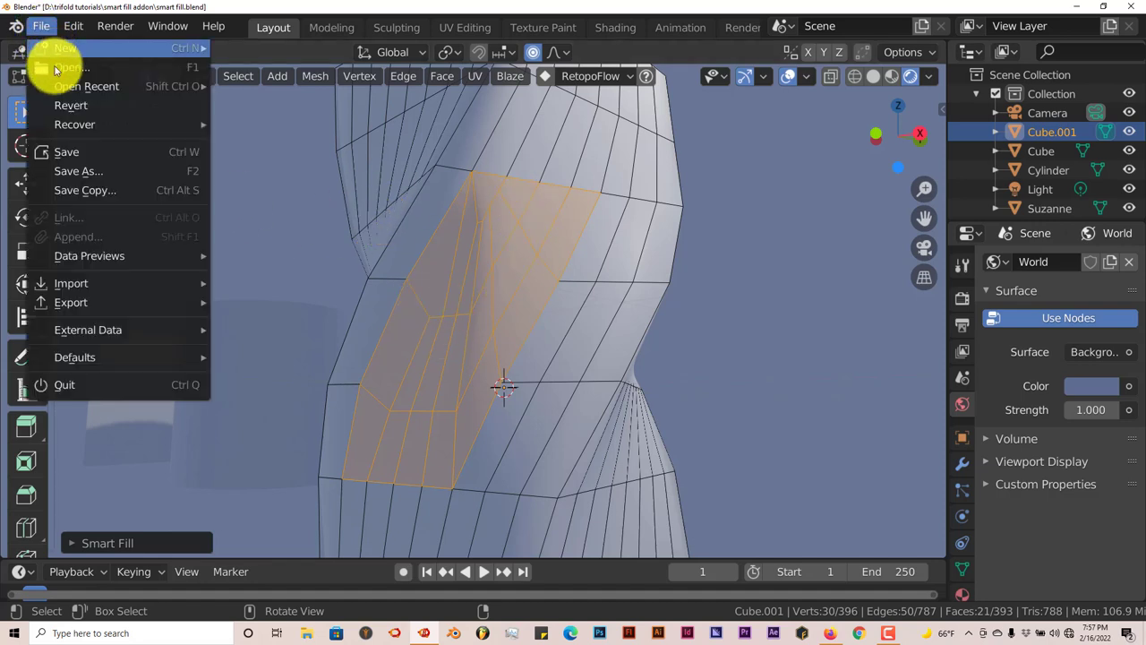
mouse_move(170, 84)
click(247, 86)
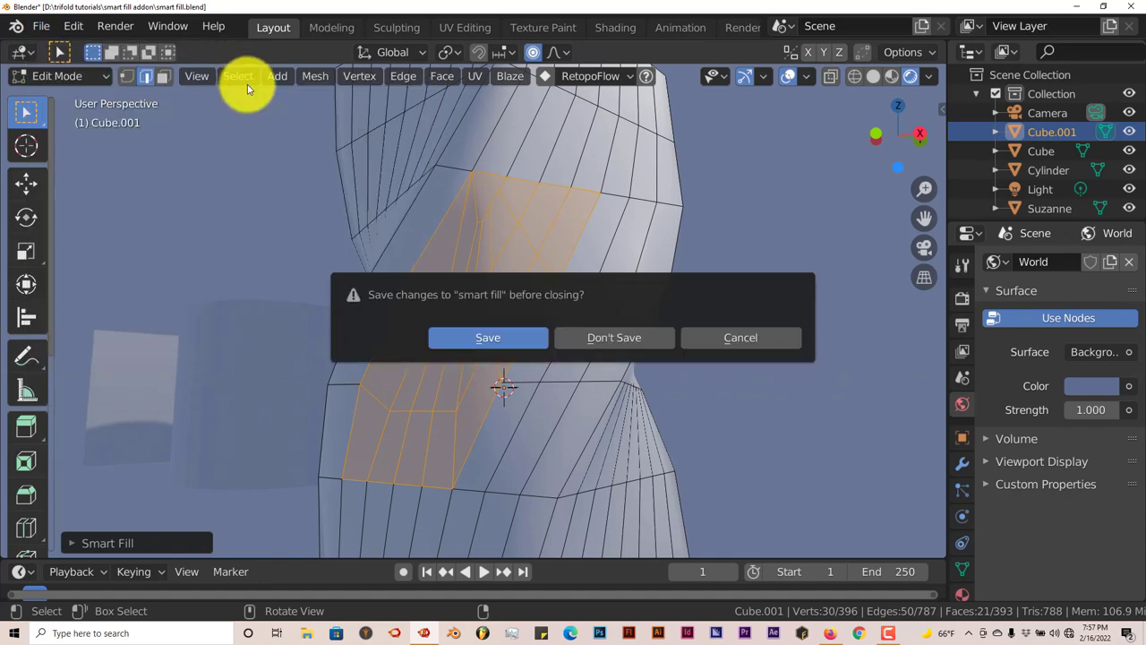
click(616, 338)
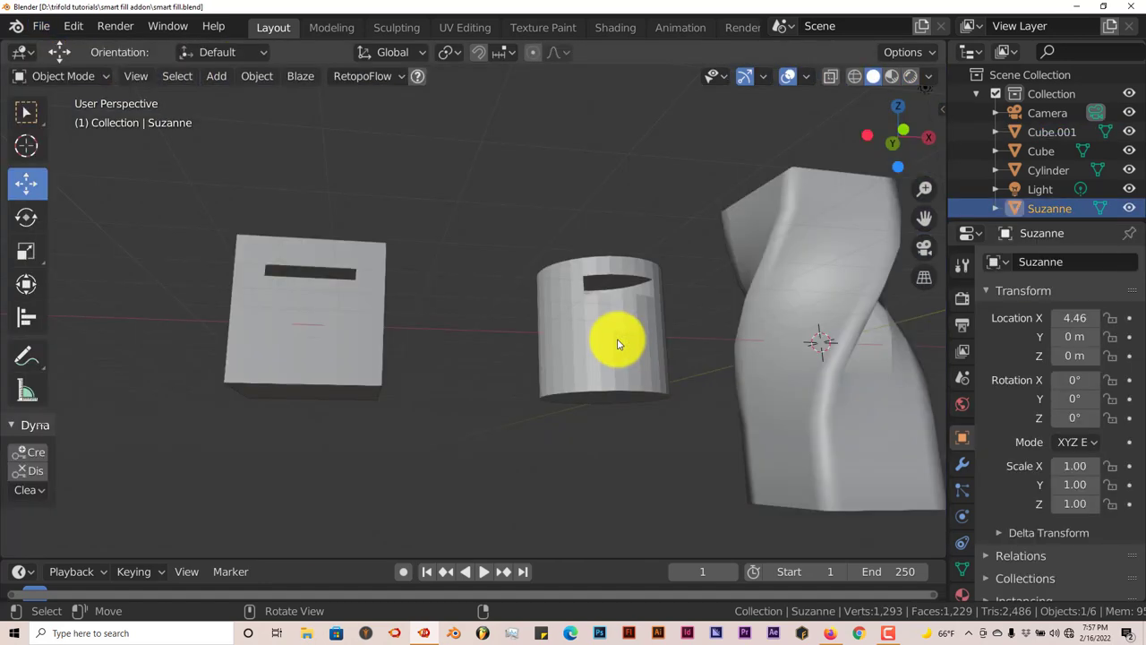
Select the twisted column Cube.001 and move the view in close to it
middle_drag(845, 332, 579, 268)
click(589, 299)
middle_drag(506, 314, 481, 348)
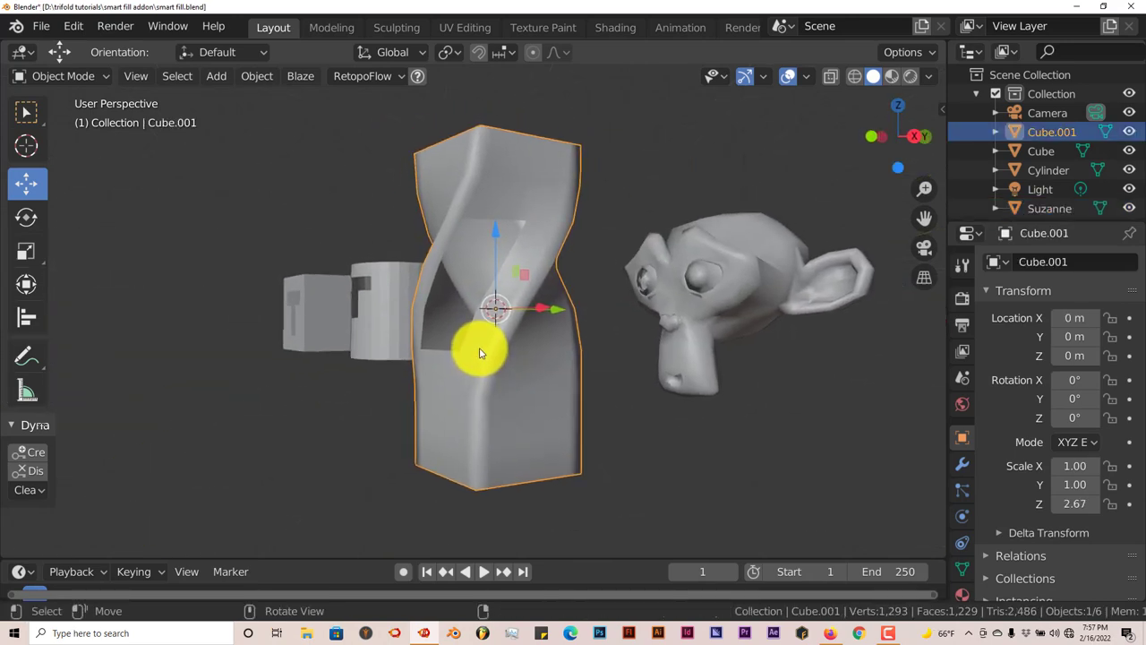
scroll(462, 310, up, 3)
In Edit Mode with edge select, pick the rim edges along the hole's top and side
key(Tab)
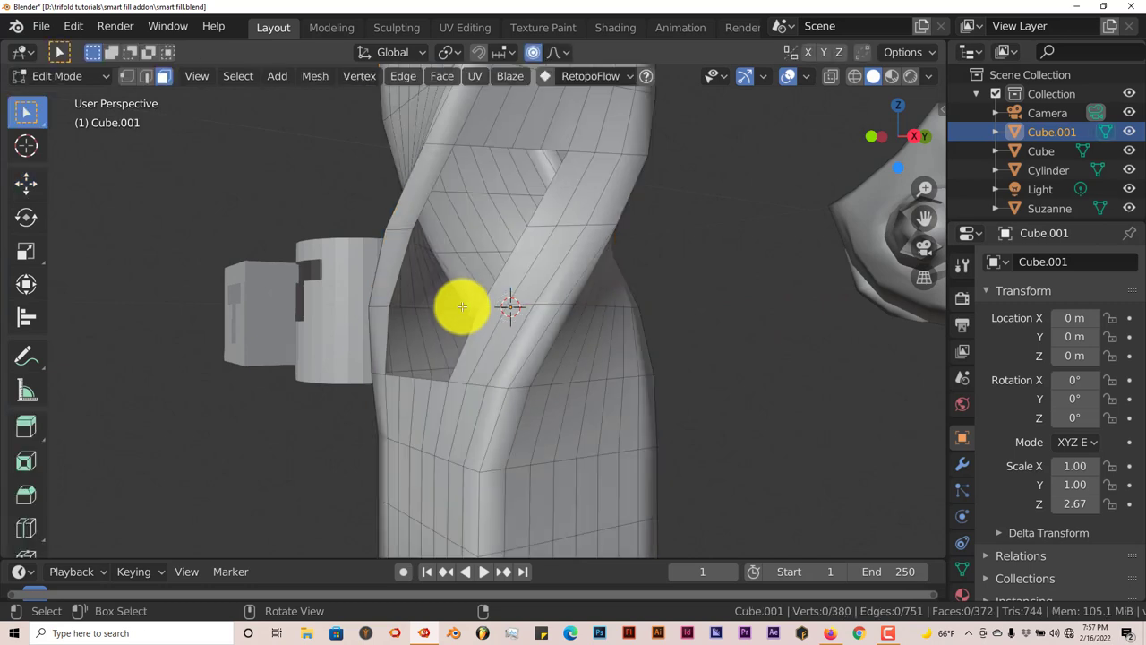
click(146, 77)
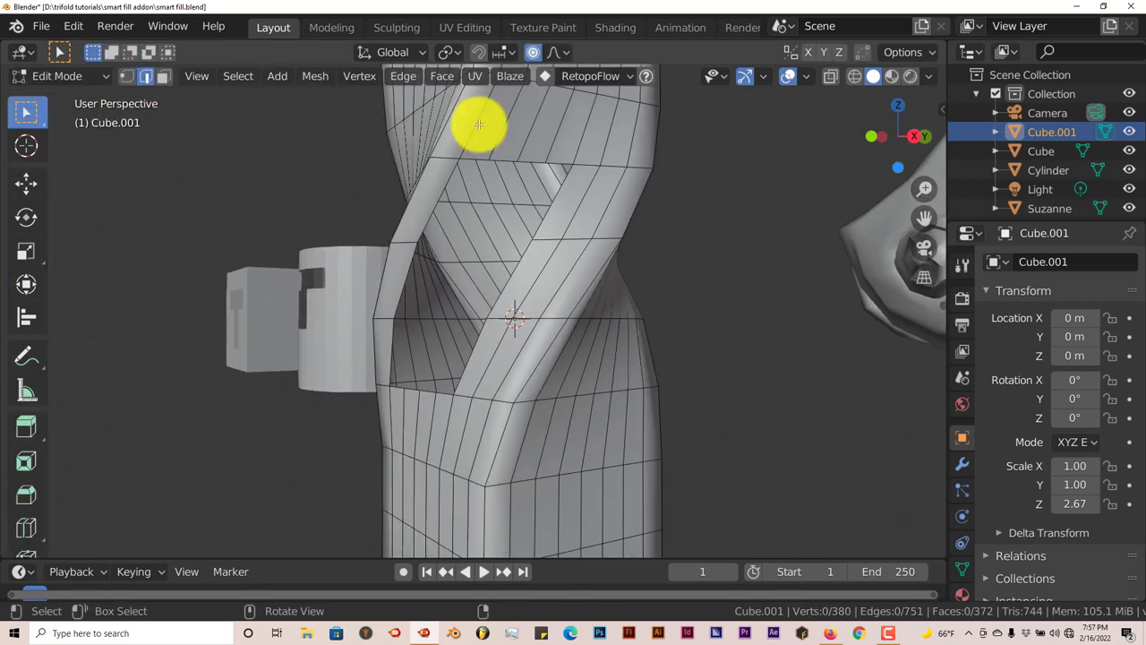
click(509, 154)
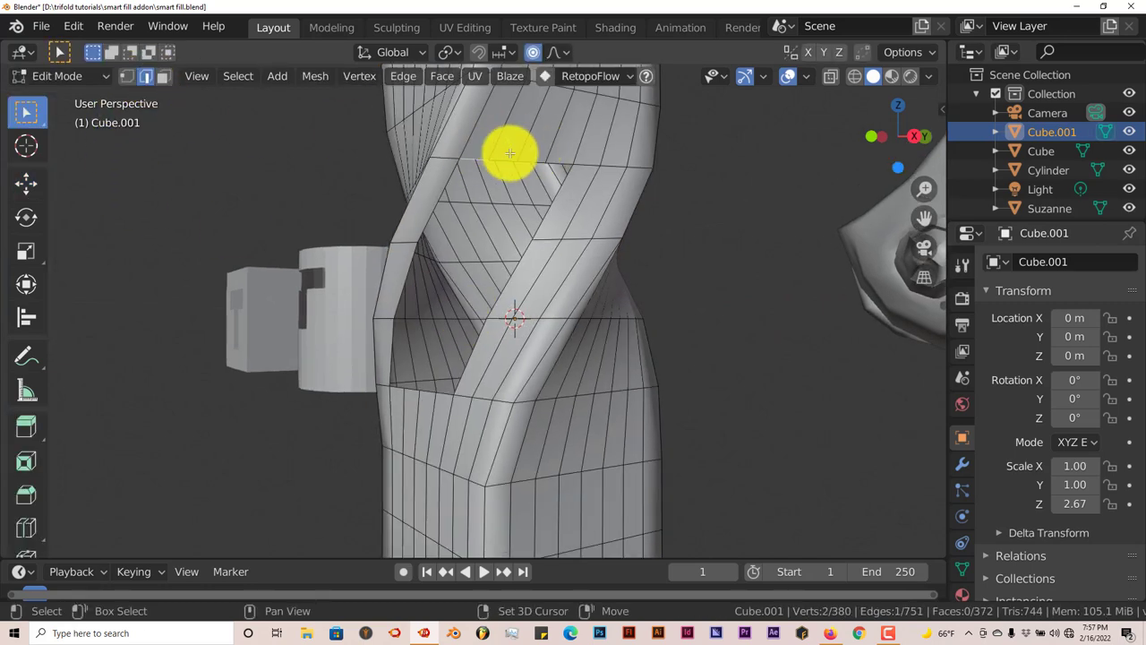
ctrl+click(556, 156)
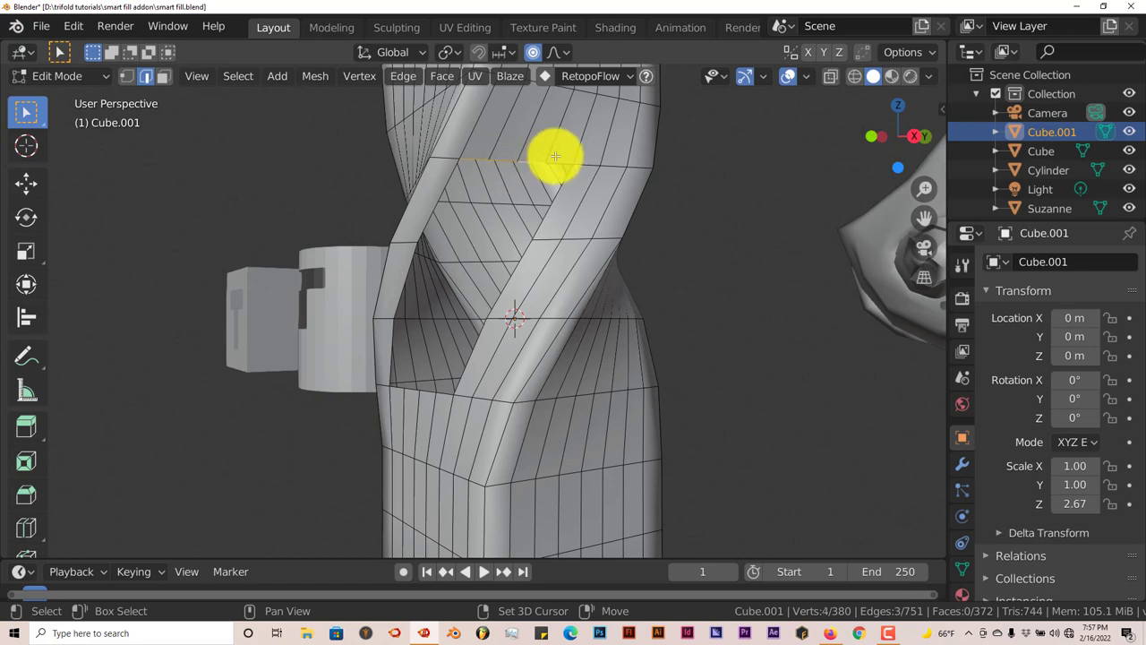
ctrl+click(568, 166)
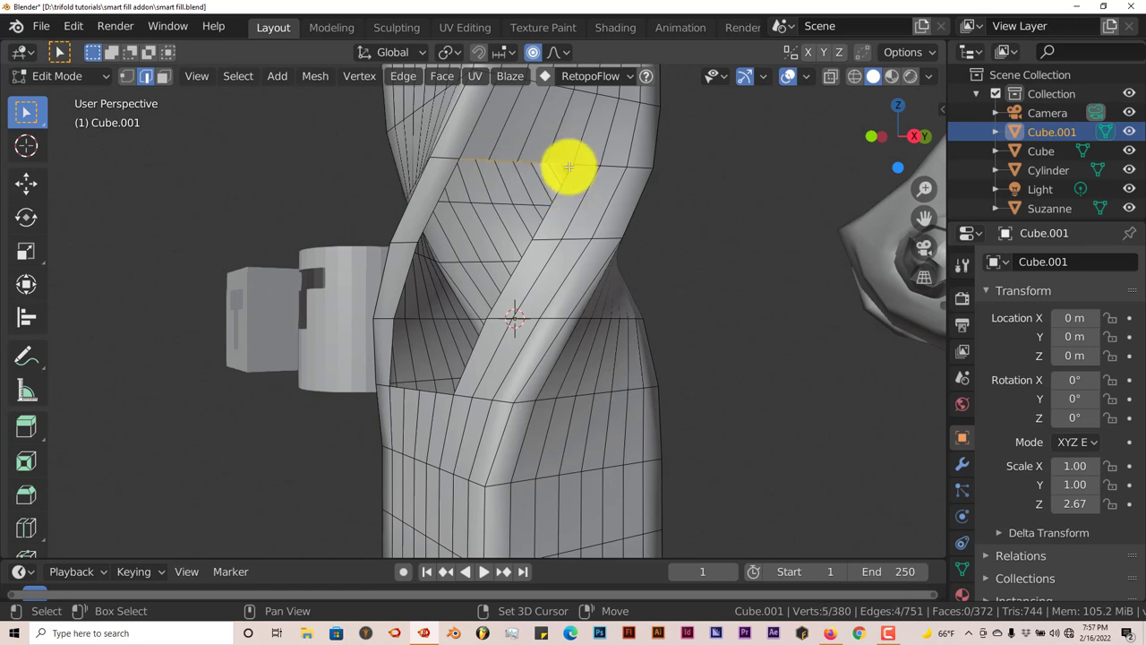
ctrl+click(562, 199)
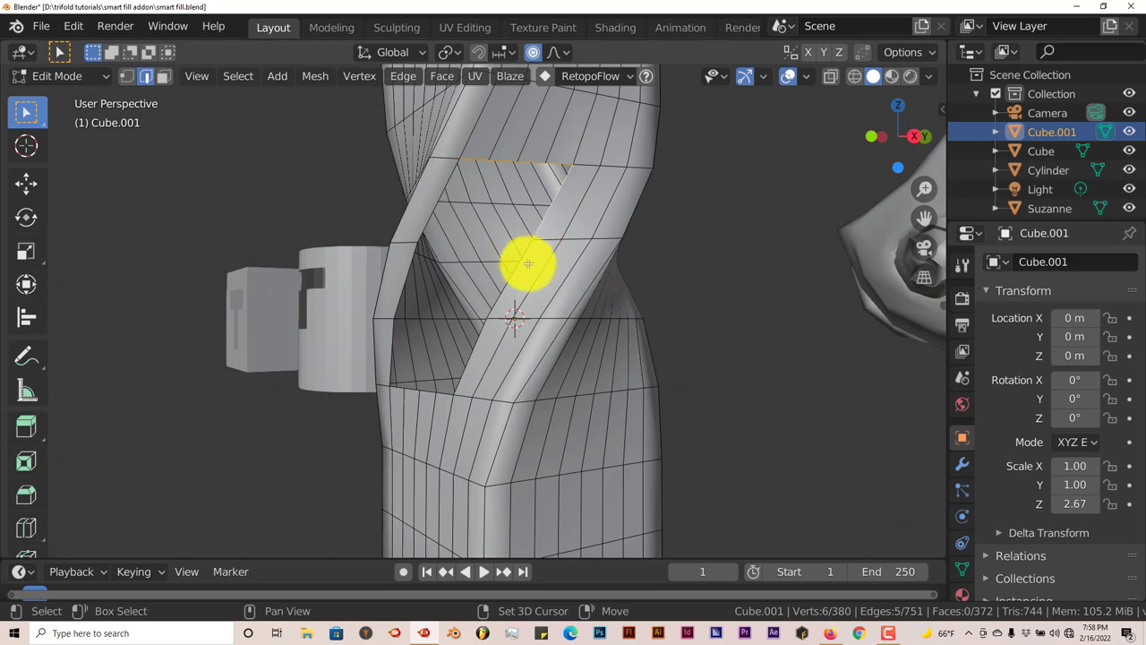
ctrl+click(525, 265)
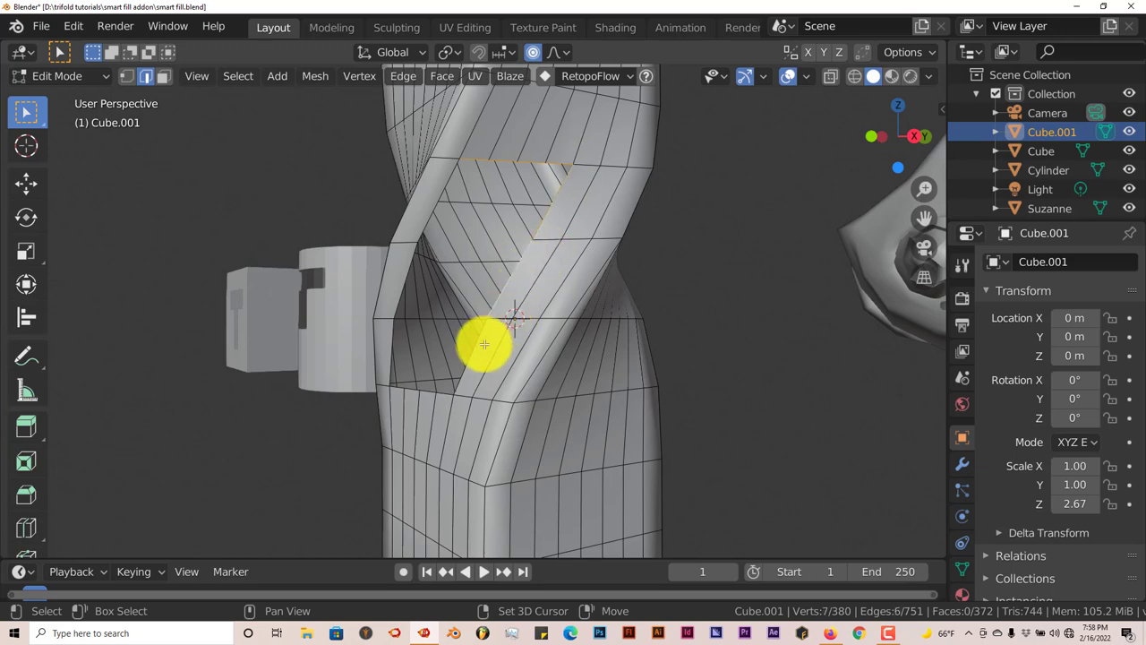
Add the bottom rim edges to complete the 14-edge hole boundary
middle_drag(482, 346, 519, 409)
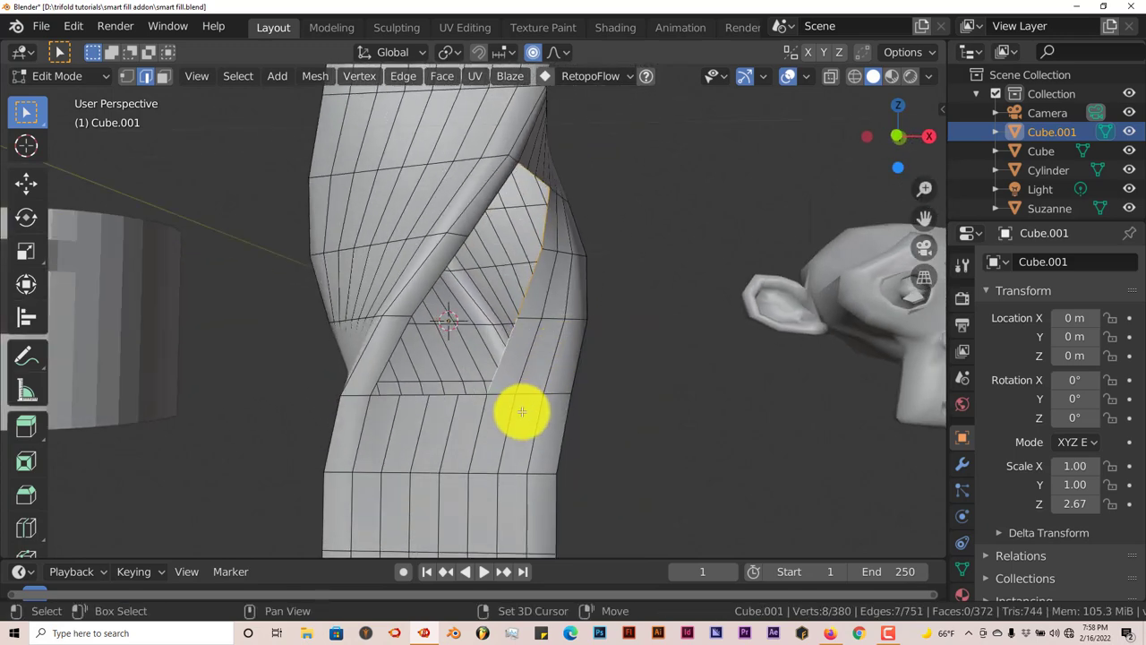
ctrl+click(466, 397)
ctrl+click(411, 409)
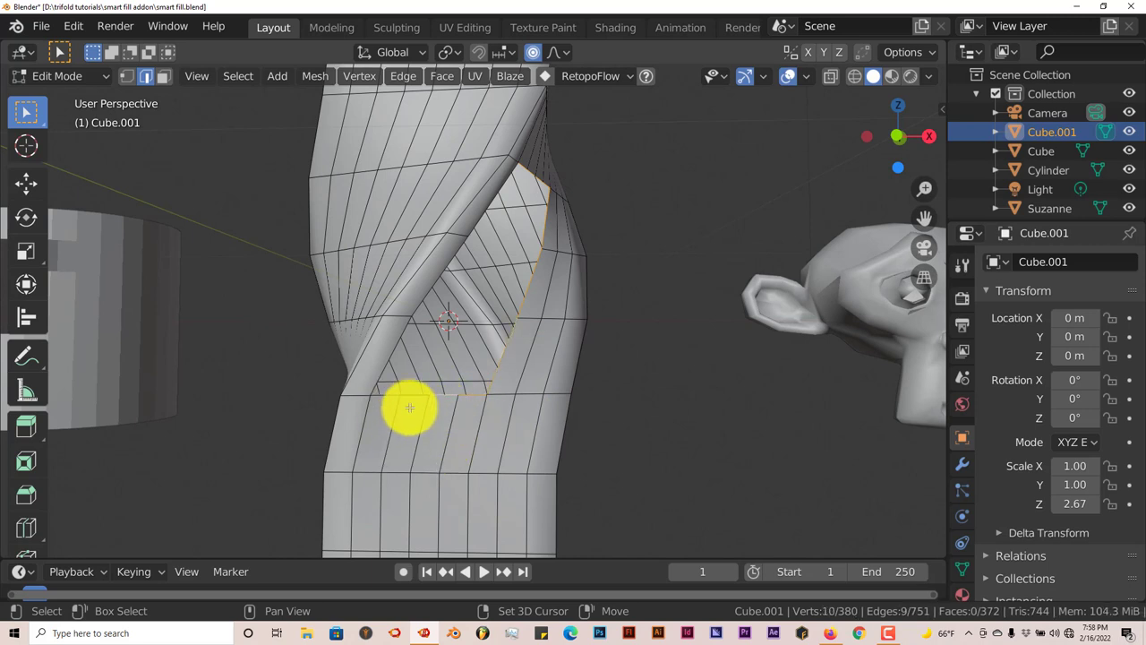
ctrl+click(383, 403)
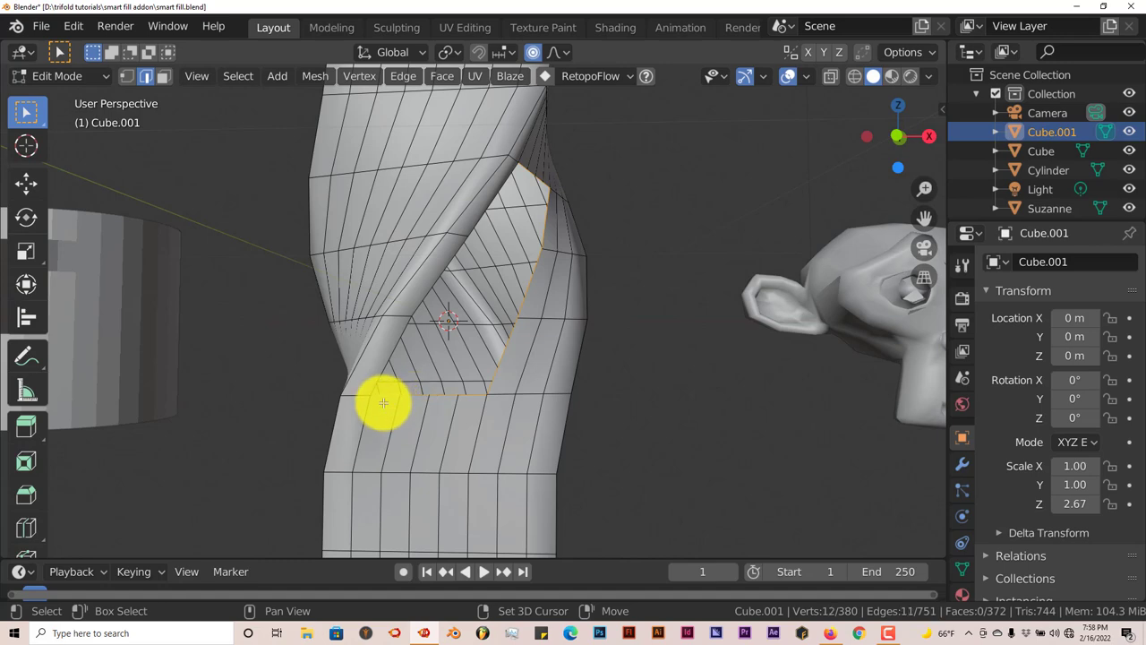
middle_drag(368, 376, 350, 361)
middle_drag(407, 280, 433, 293)
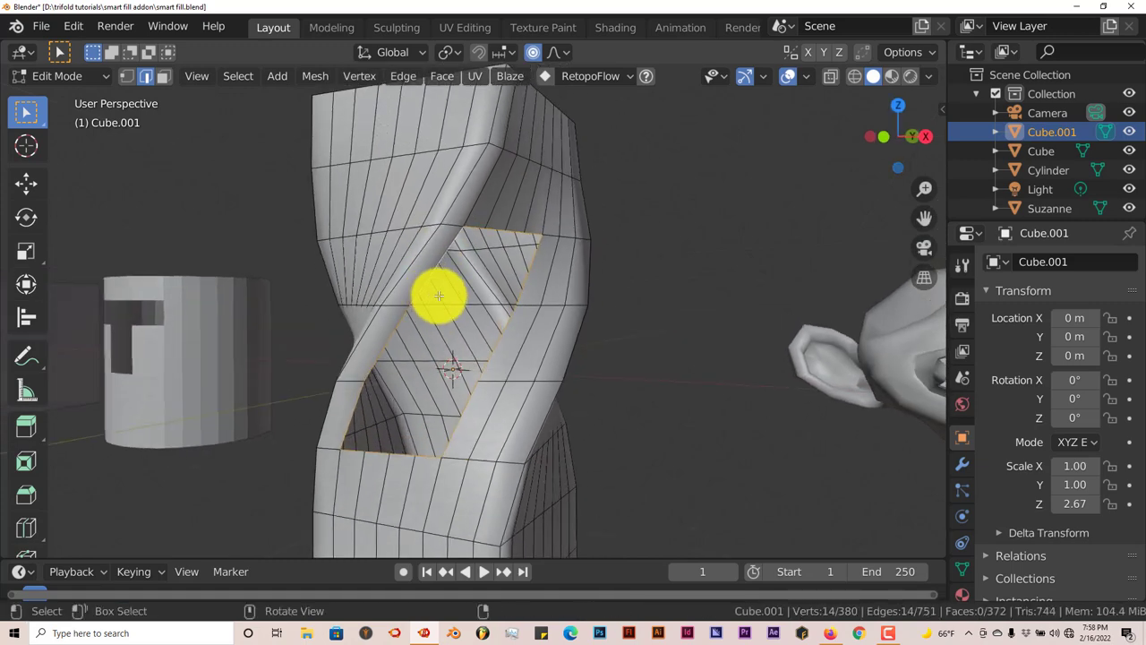
Smart Fill the hole boundary and expand the operator panel showing Span 7 and Offset 0
key(f)
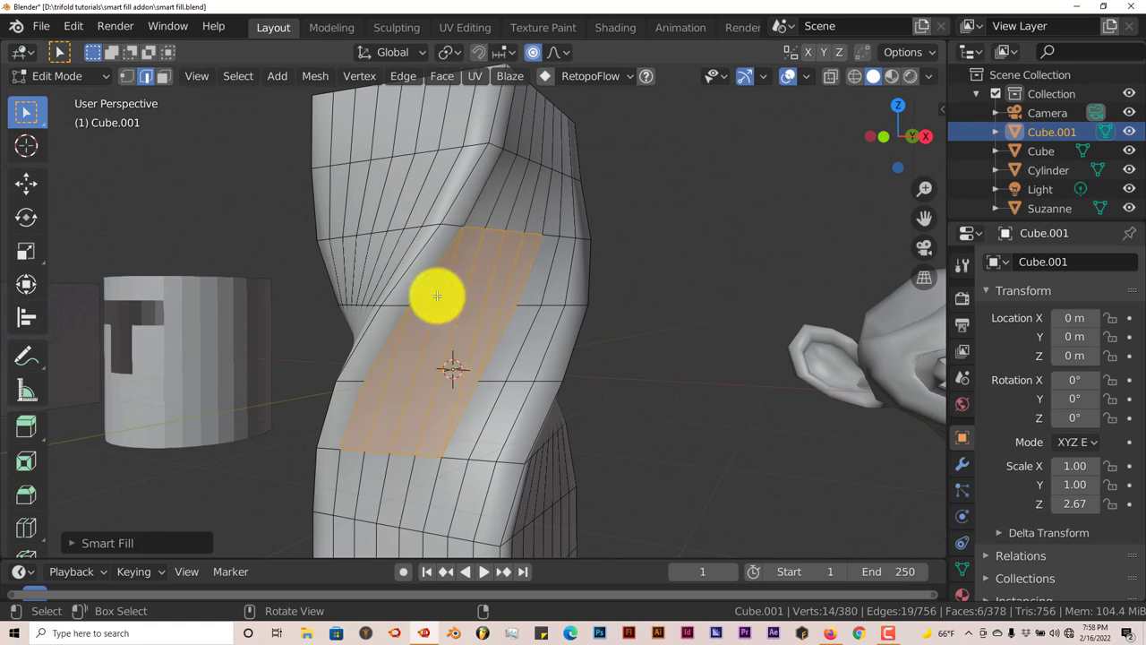
scroll(434, 402, up, 2)
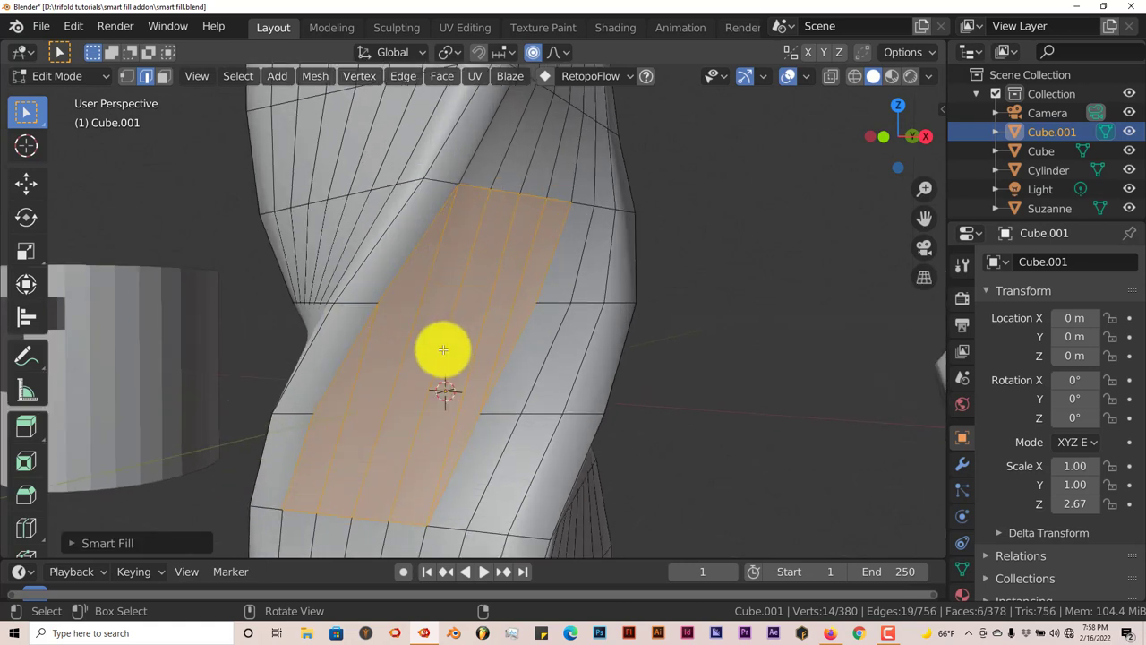
click(72, 544)
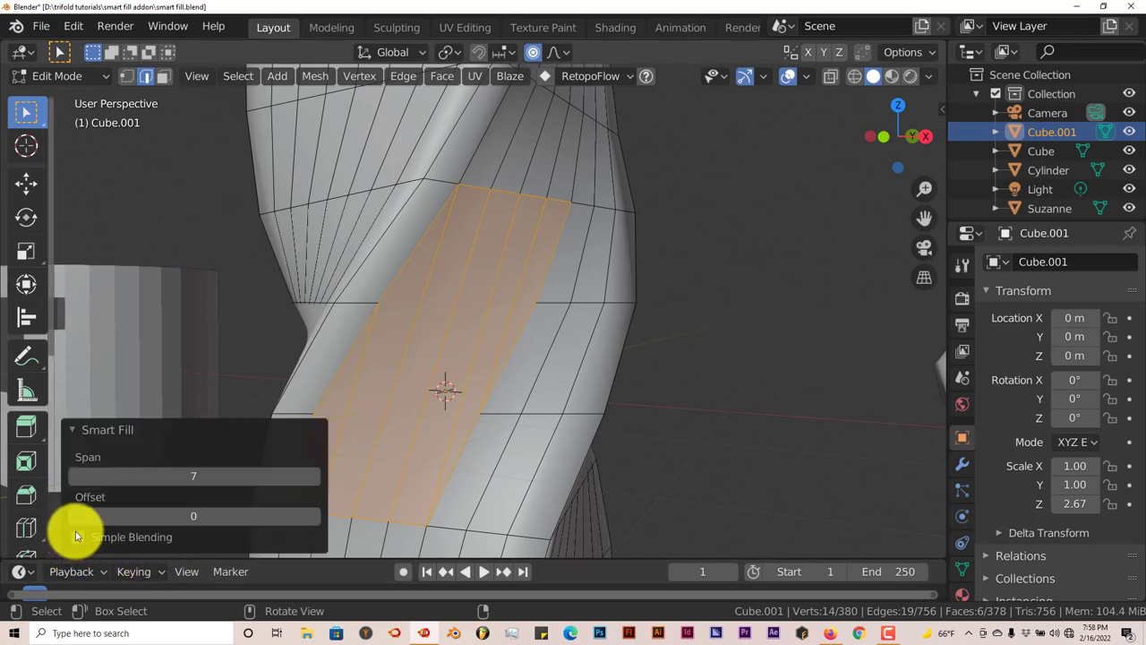
middle_drag(463, 320, 436, 325)
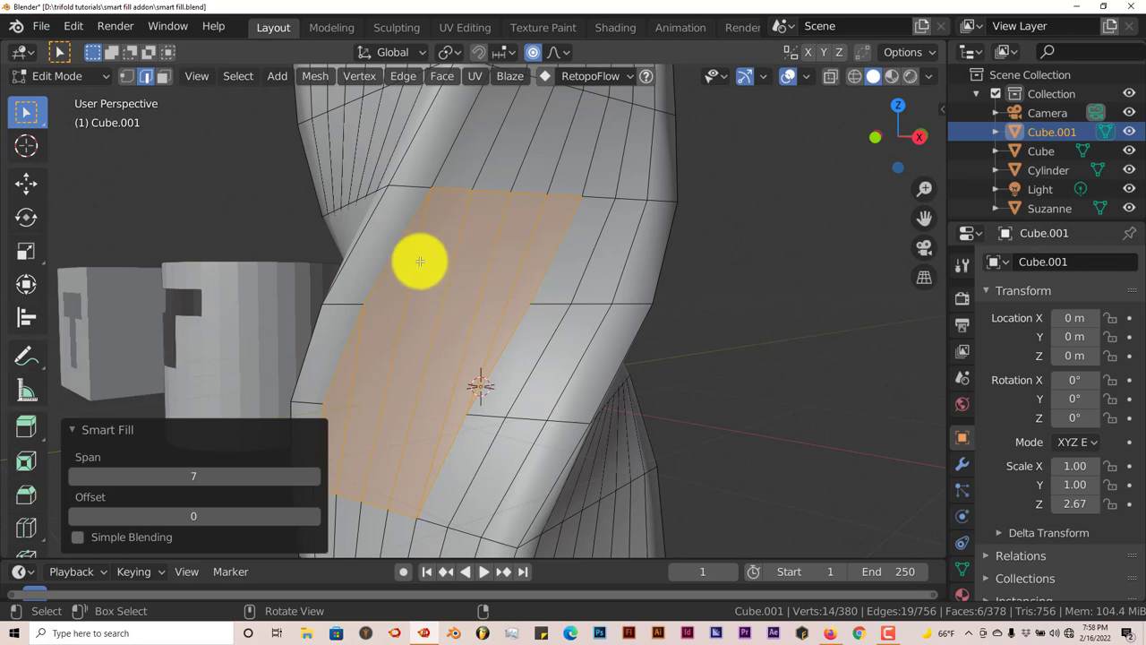
Lower the Smart Fill Span from 6 to 4 and inspect the rebuilt patch
mouse_move(445, 281)
middle_down()
mouse_move(475, 280)
mouse_move(461, 271)
middle_up()
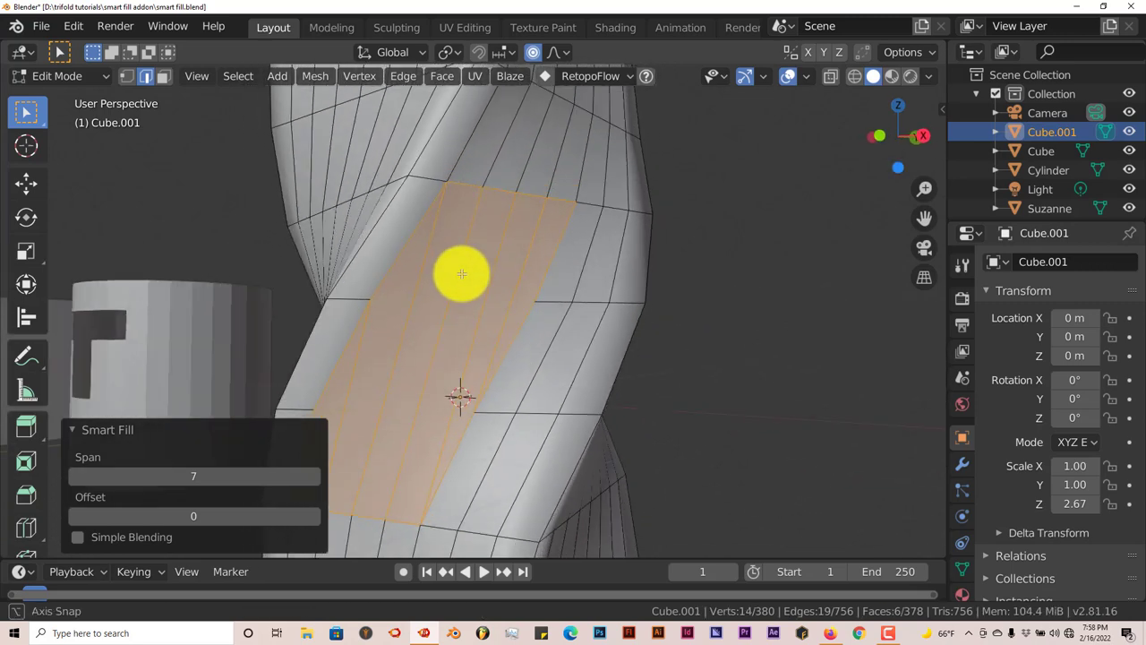
click(77, 475)
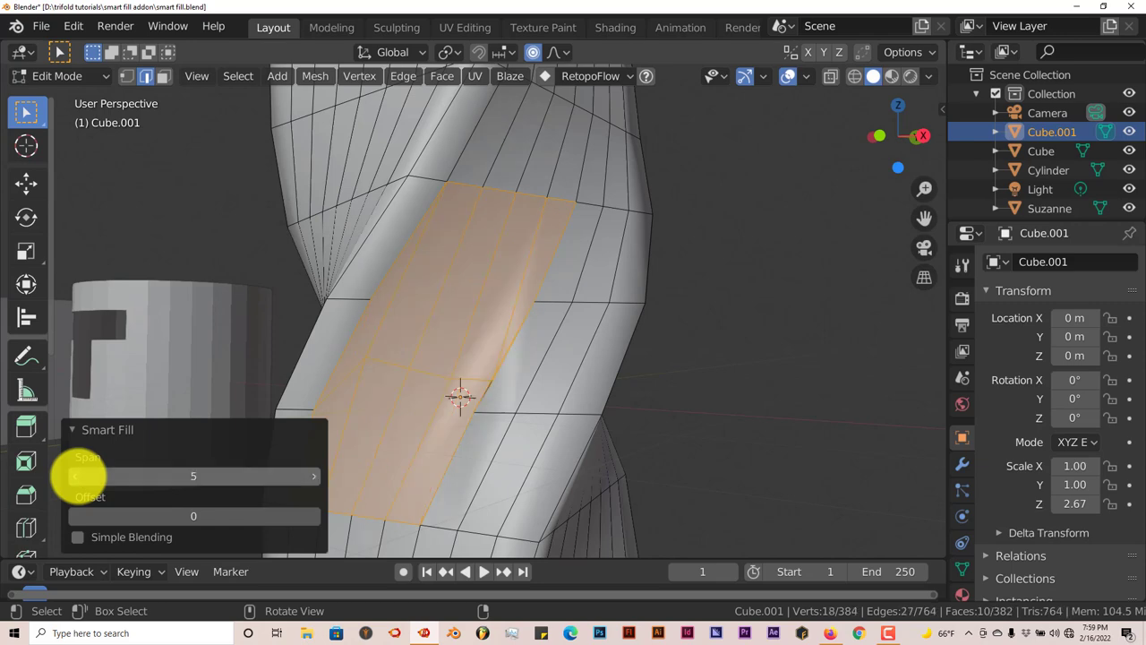
click(79, 481)
middle_drag(430, 359, 422, 338)
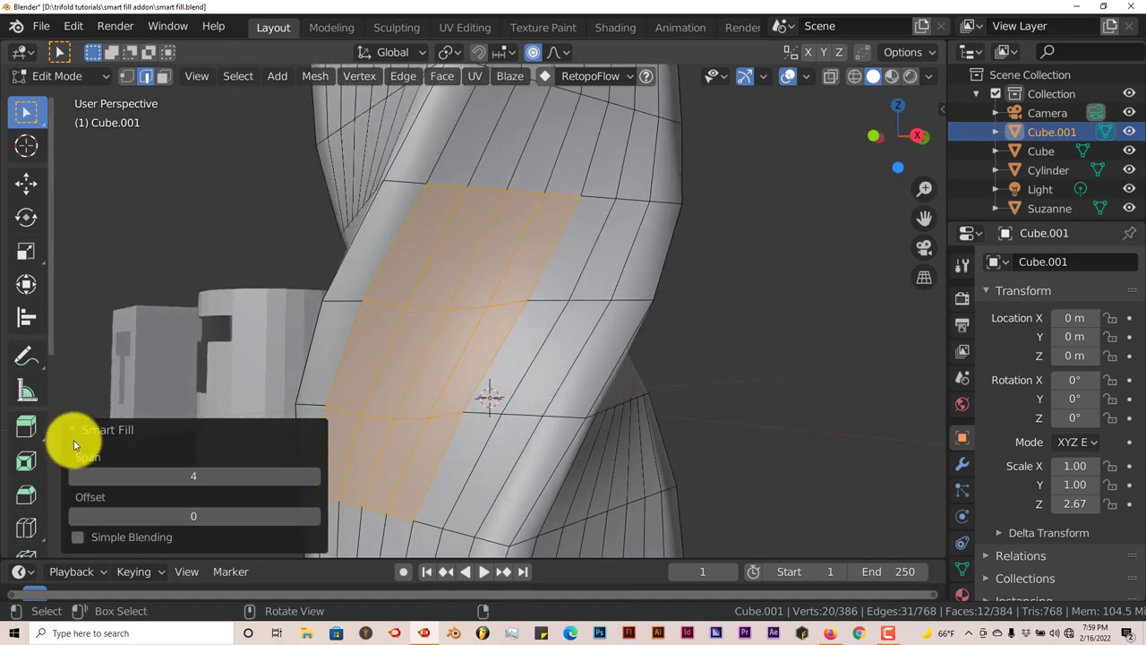
middle_drag(448, 379, 459, 330)
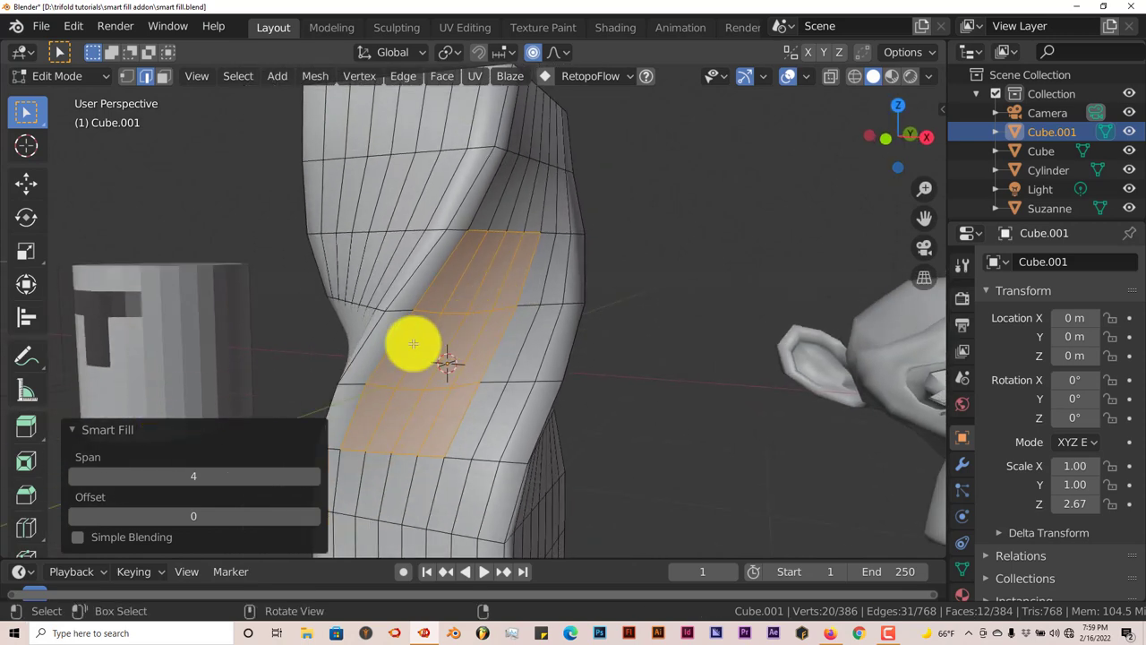
middle_drag(805, 377, 565, 335)
Select Suzanne and enter Edit Mode on its mesh
key(Tab)
scroll(579, 351, up, 6)
click(632, 316)
key(Tab)
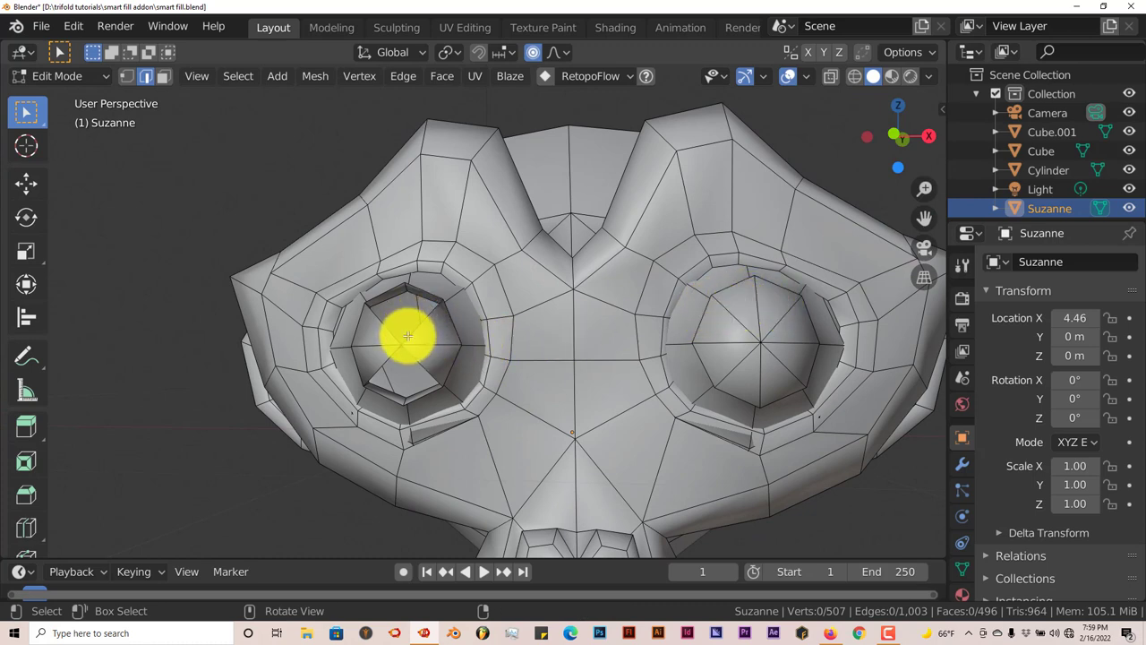
scroll(408, 336, down, 1)
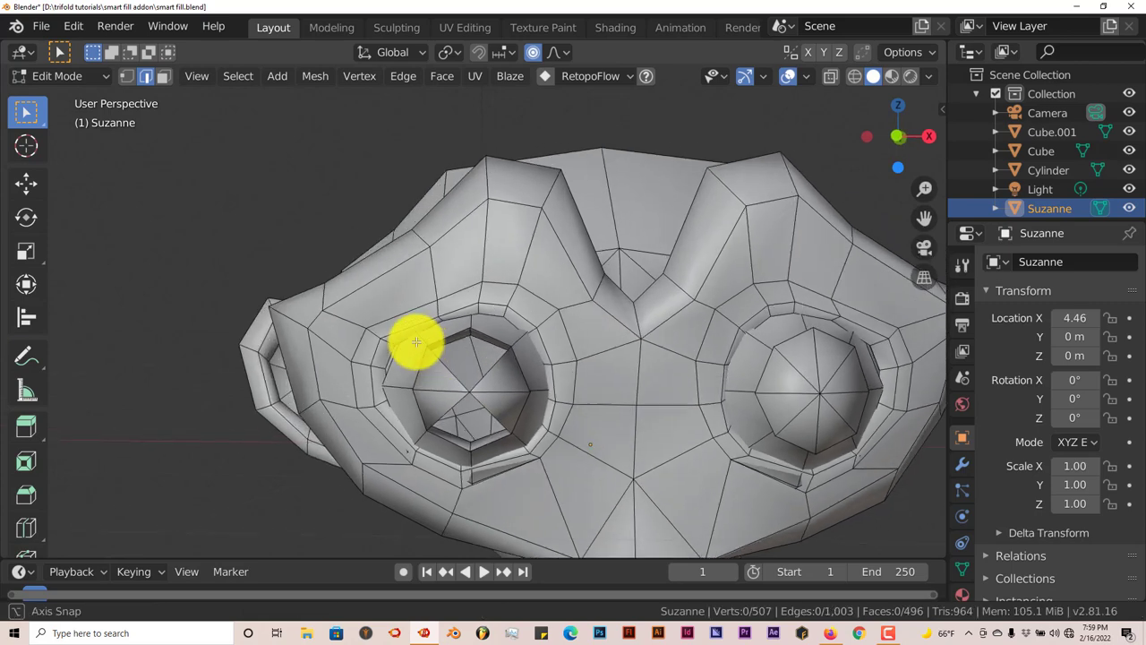
scroll(421, 340, up, 4)
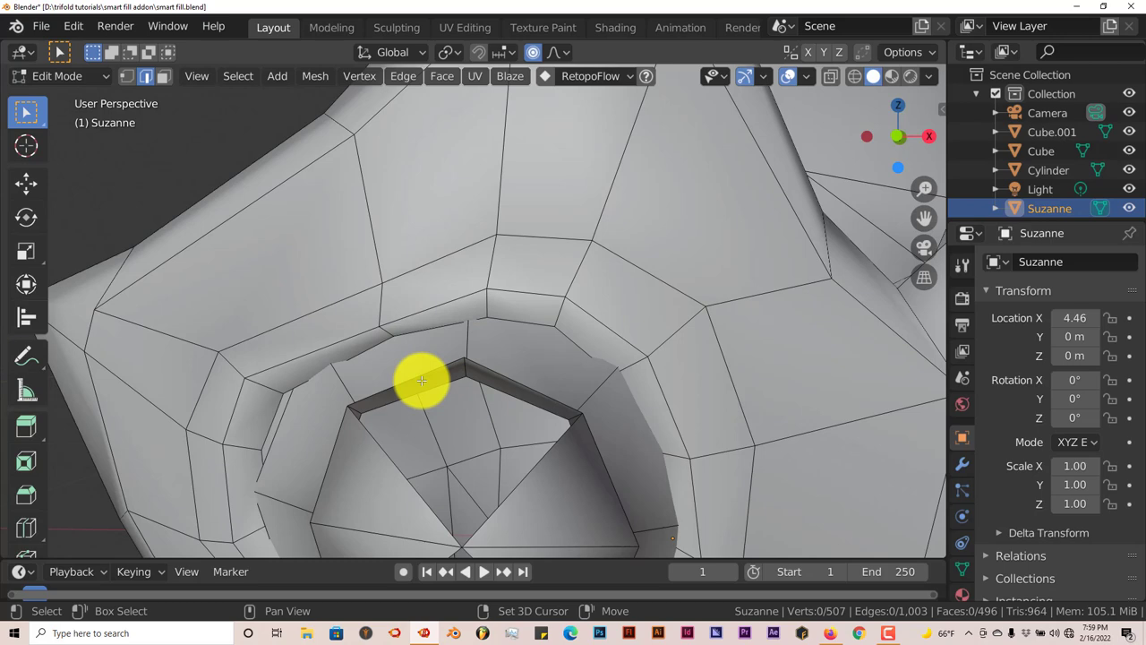
Select the eight rim edges around Suzanne's hollow eye
shift+click(537, 459)
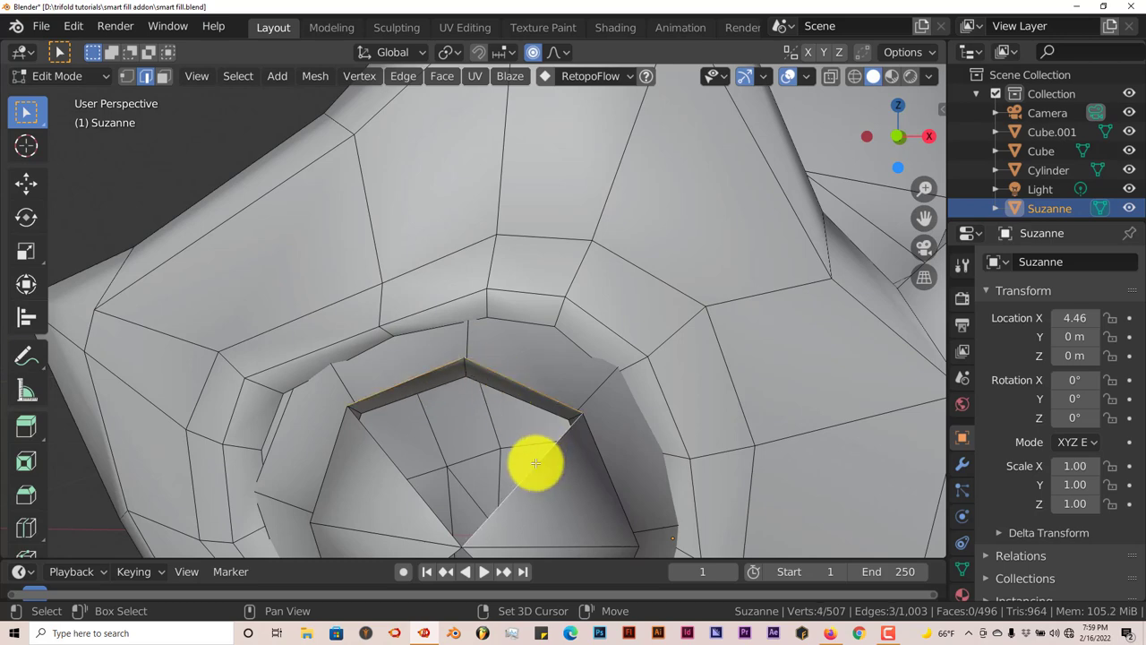
shift+click(460, 499)
middle_drag(461, 499, 374, 252)
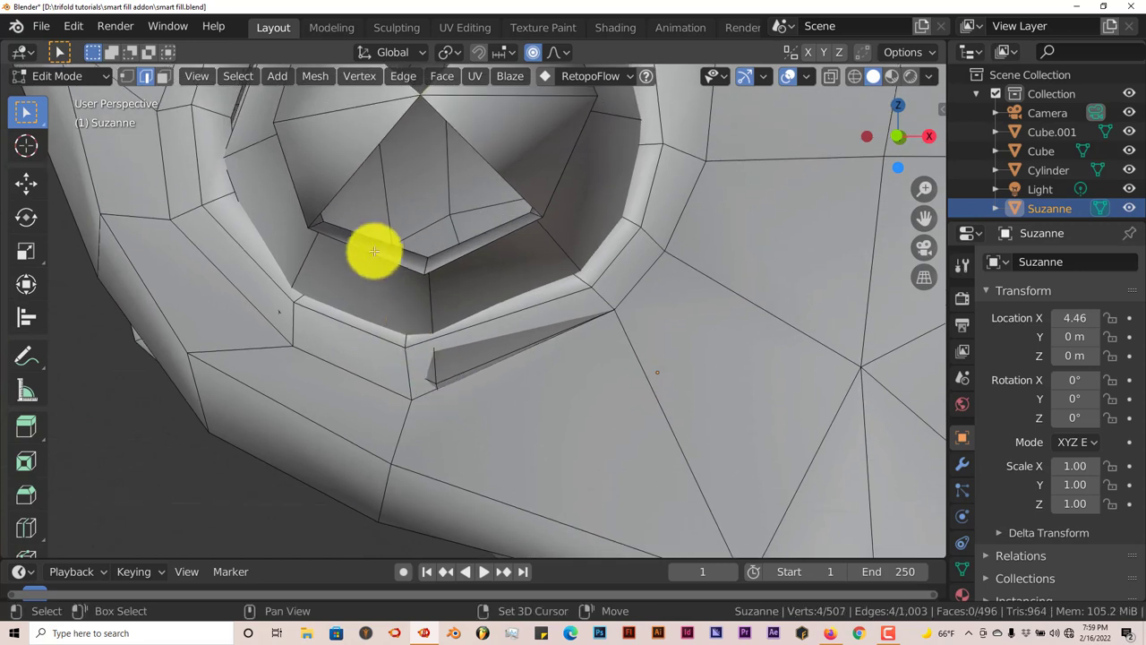
shift+click(371, 156)
shift+click(472, 134)
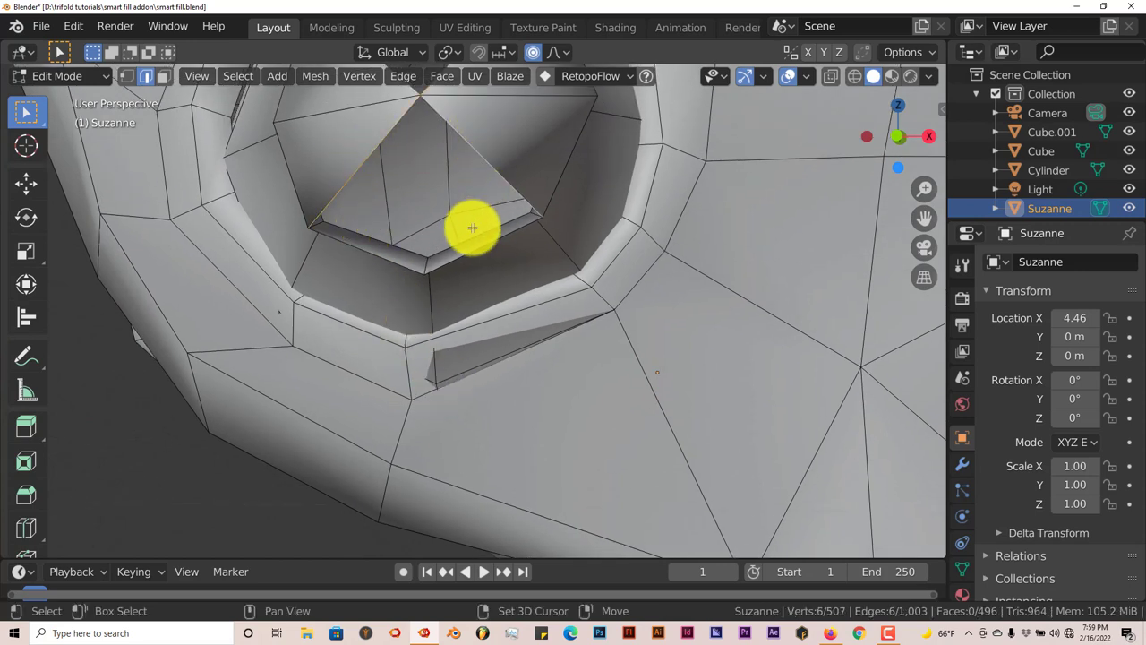
shift+click(384, 252)
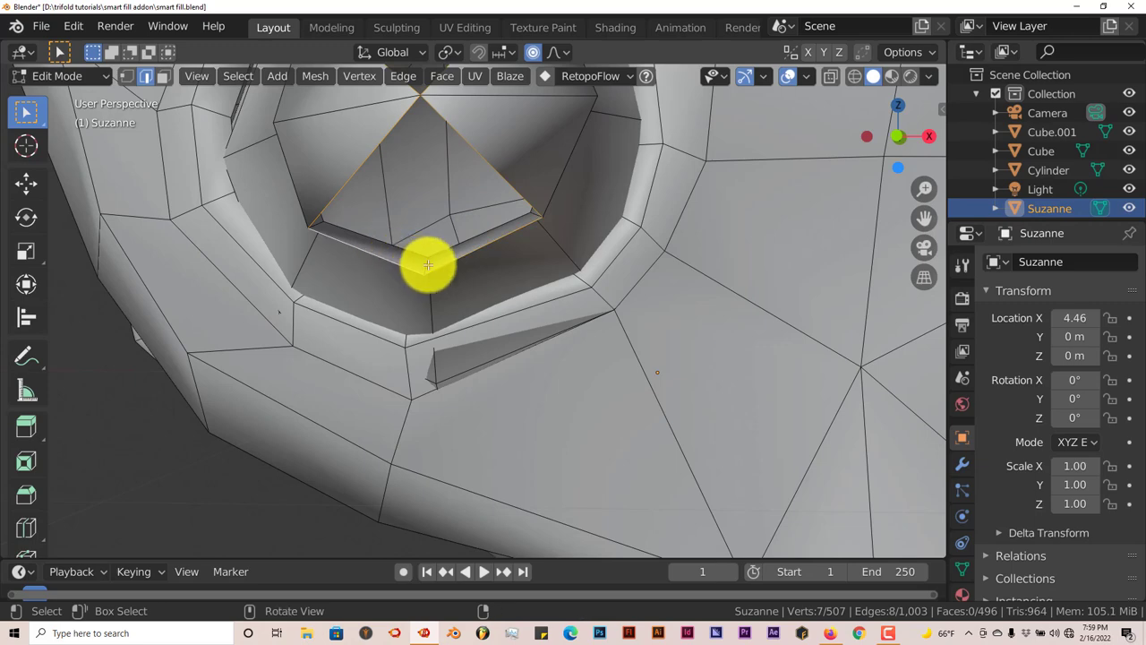
Smart Fill the selected eye-hole rim and look into the filled hole
key(f)
middle_drag(424, 297, 461, 346)
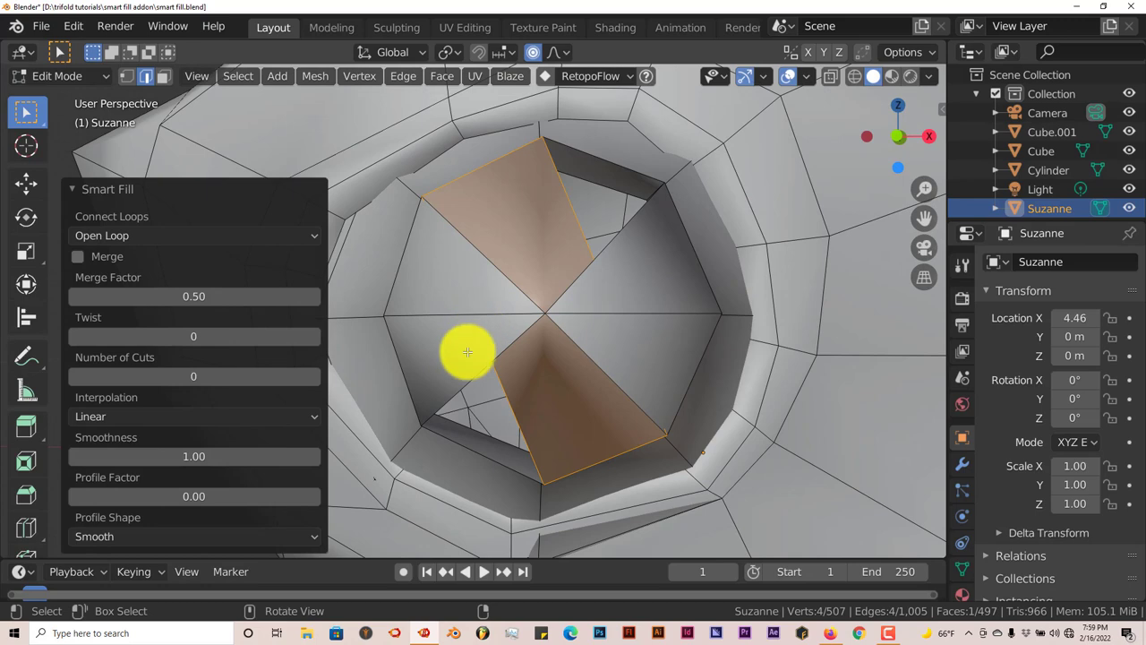
middle_drag(478, 361, 484, 360)
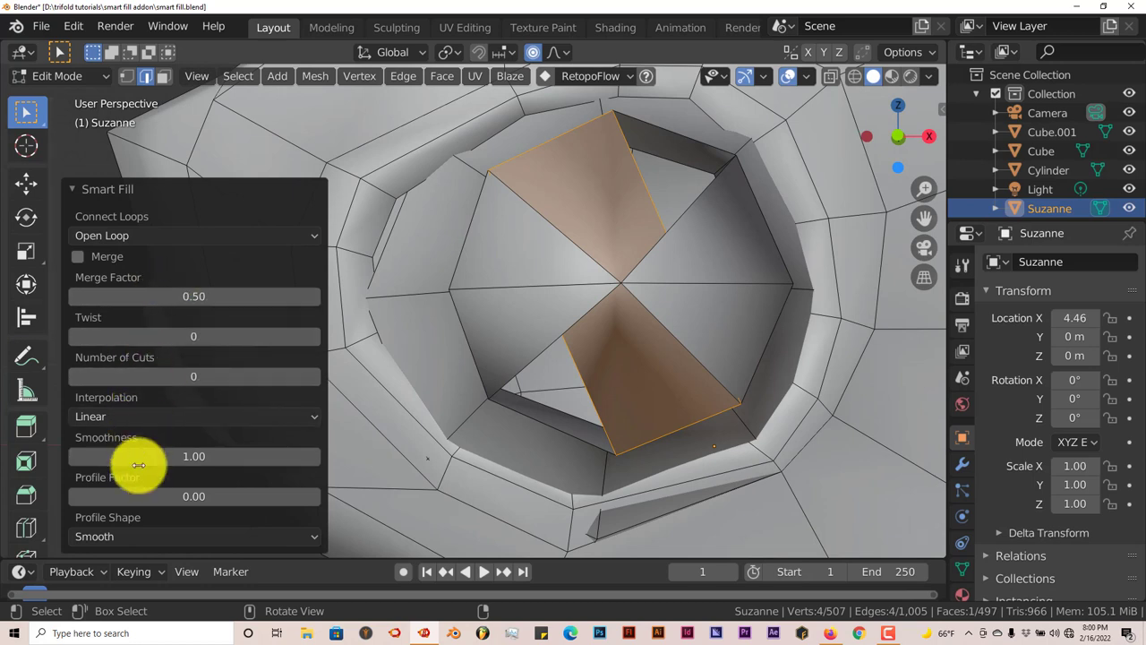
Set Connect Loops to Closed Loop and leave Merge turned off
click(295, 237)
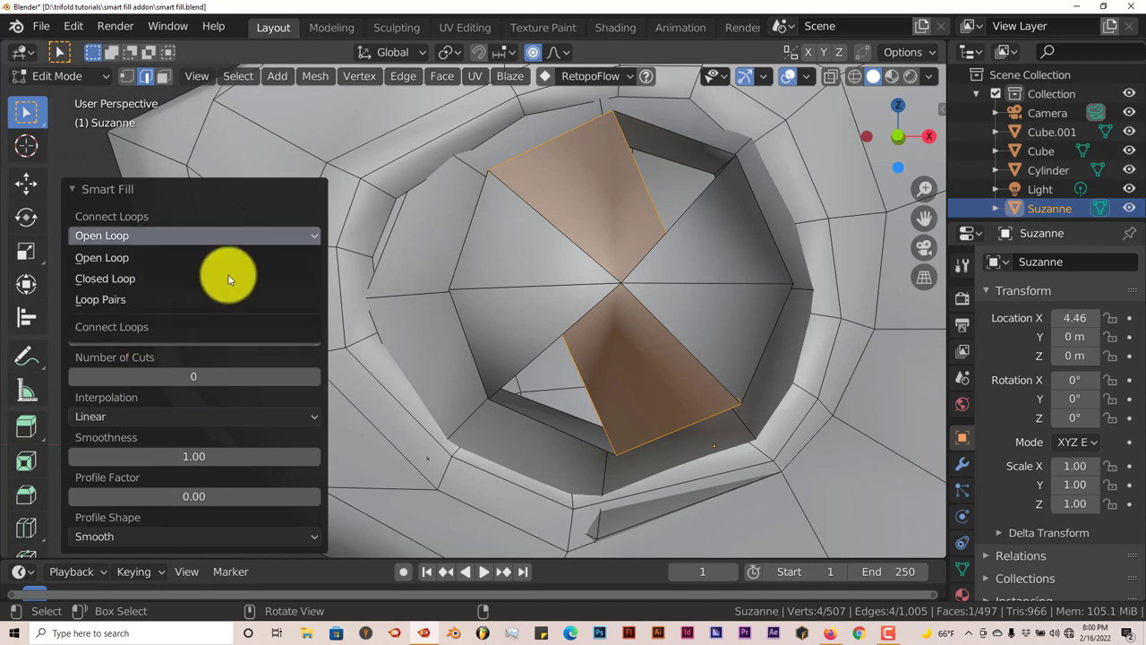
click(204, 279)
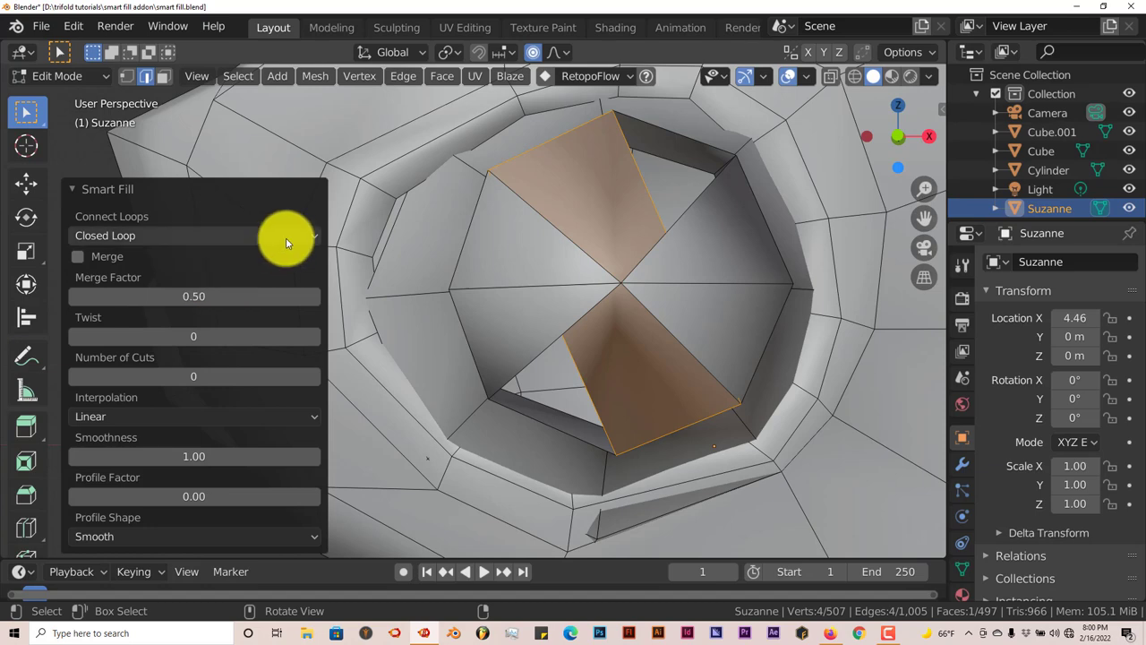
click(76, 257)
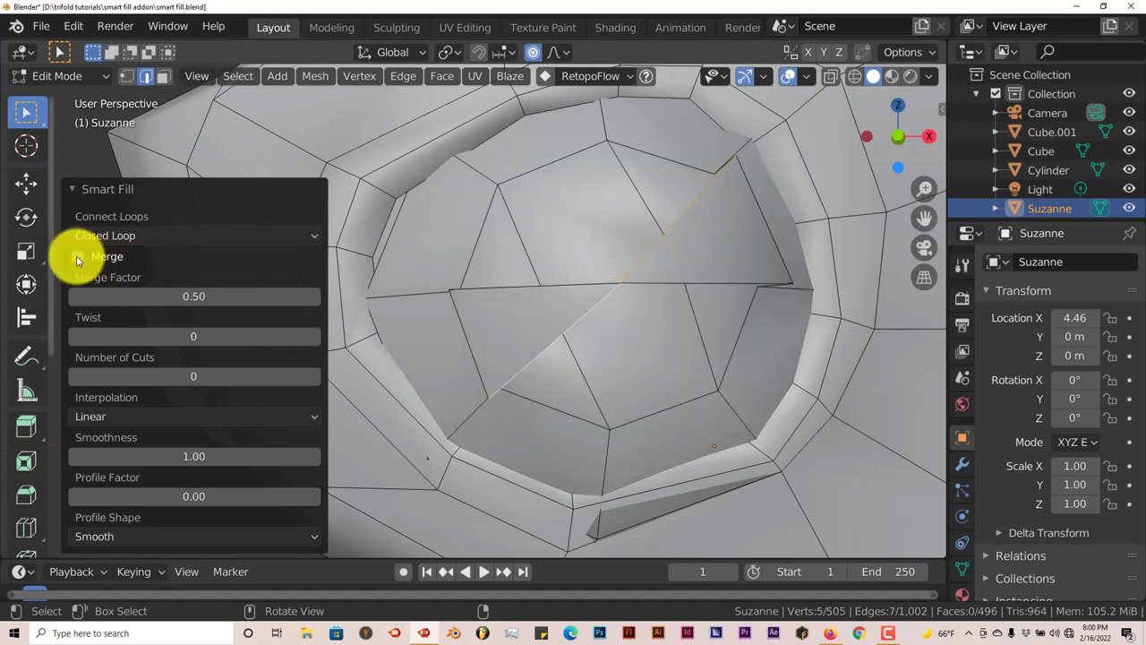
click(76, 256)
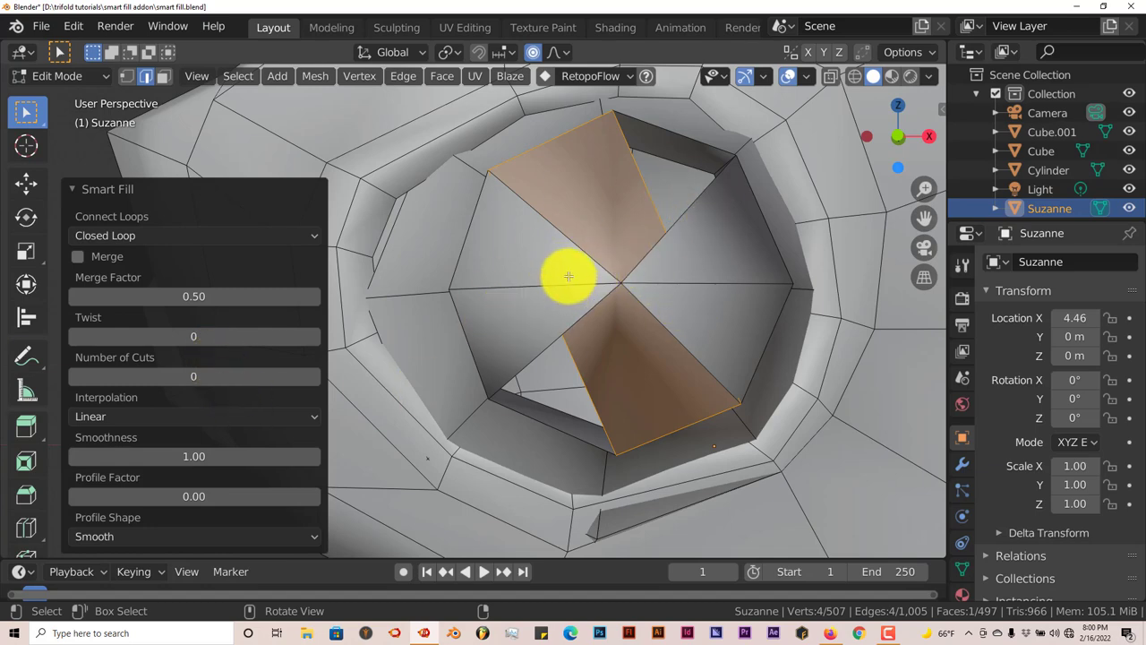
scroll(567, 274, down, 2)
scroll(565, 278, up, 2)
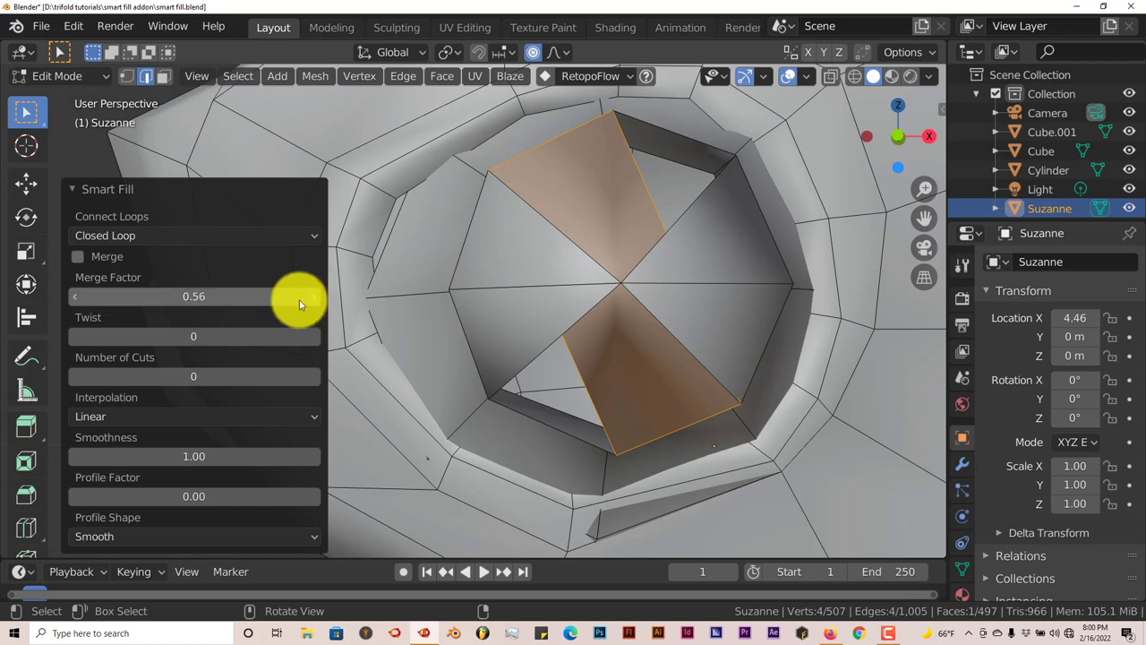
Adjust the Merge Factor, then set Twist to -31 and Number of Cuts to 5
click(188, 299)
text(1)
key(Return)
drag(213, 300, 179, 332)
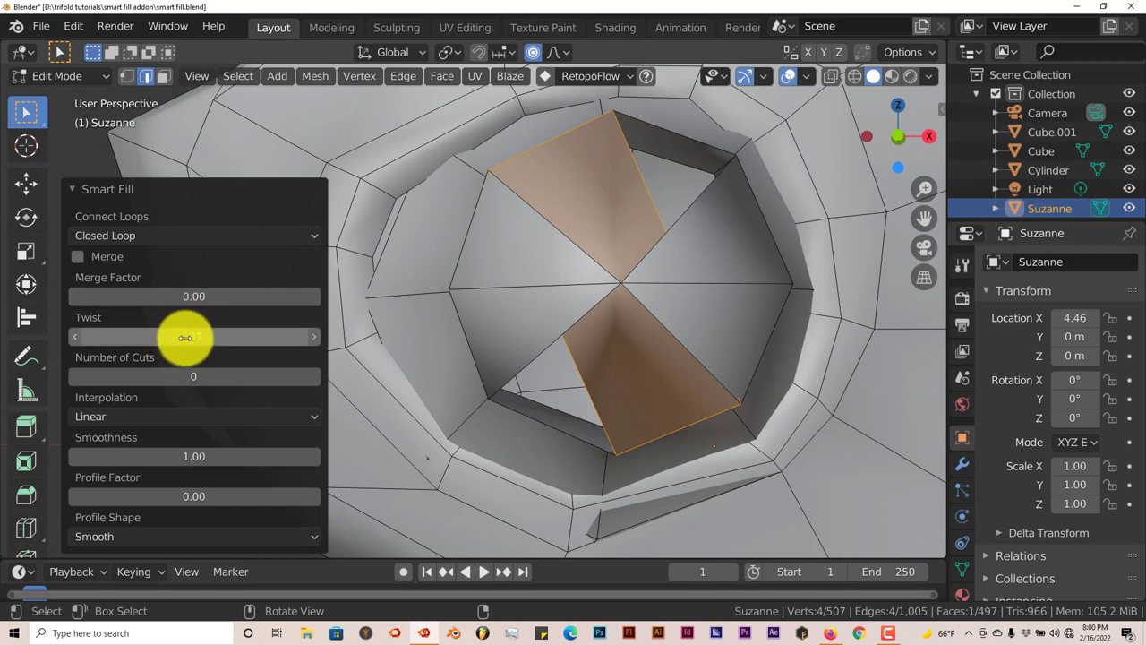
mouse_move(184, 376)
mouse_down()
mouse_move(218, 376)
mouse_move(184, 383)
mouse_up()
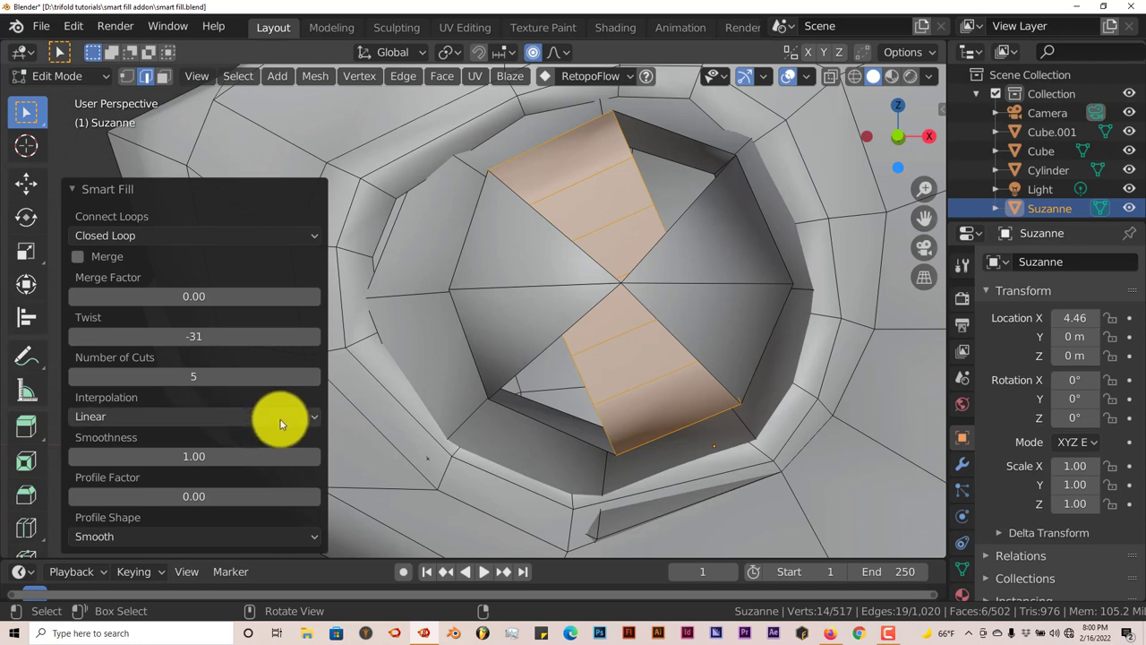
Set Interpolation to Linear and Smoothness to 1.09
click(281, 418)
click(212, 459)
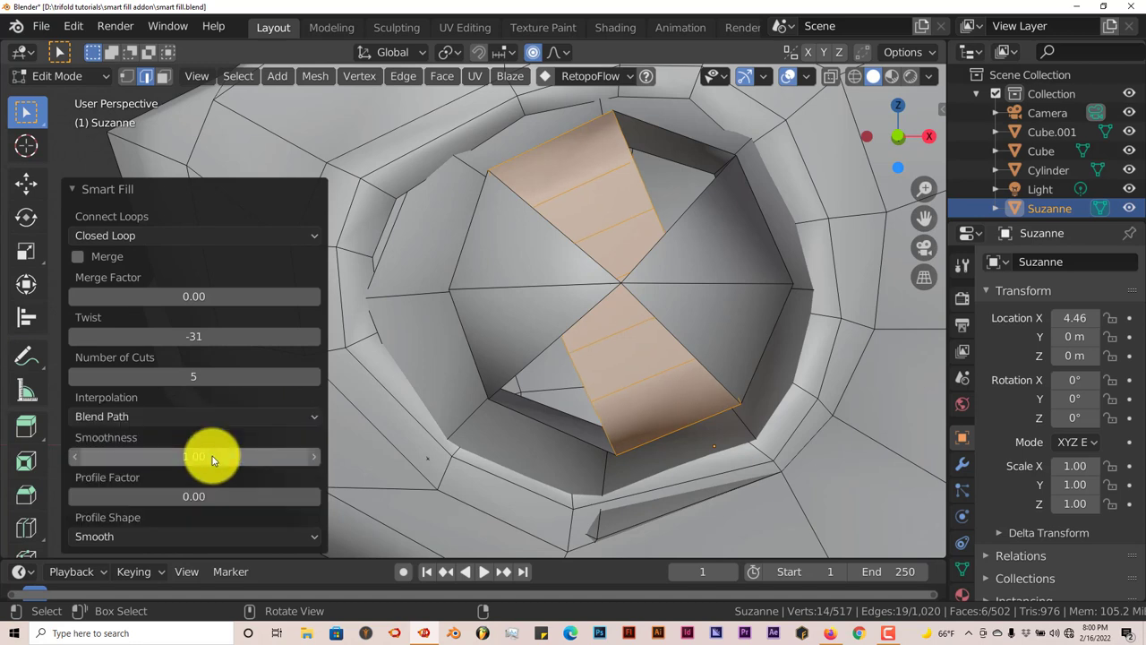
click(240, 418)
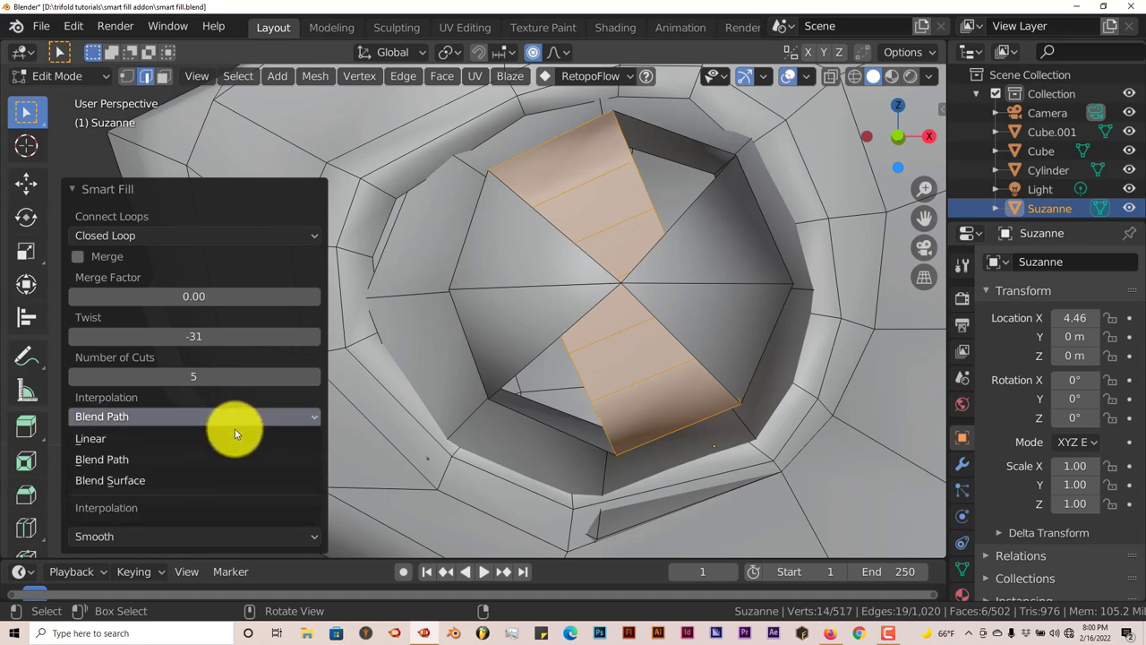
click(201, 481)
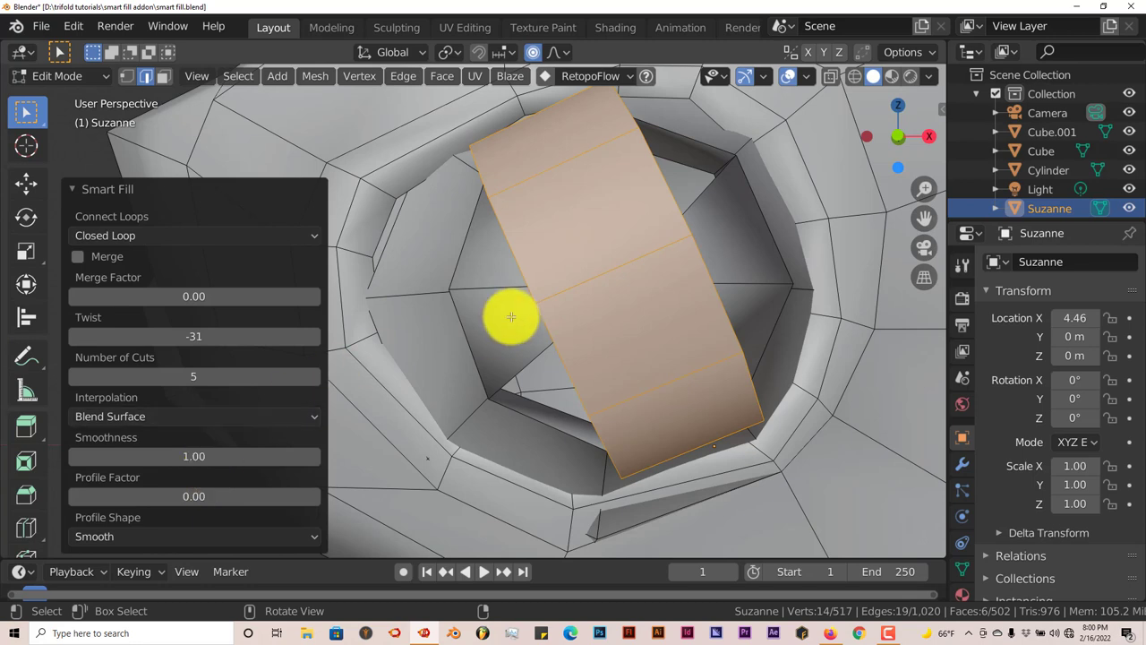
click(249, 416)
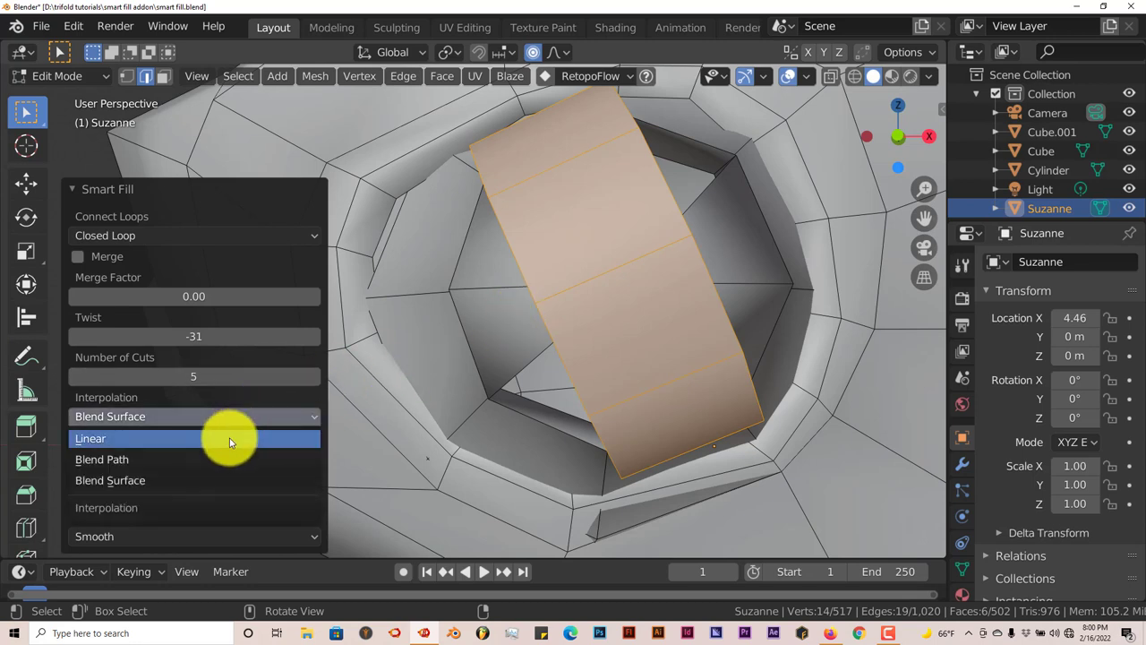
click(230, 437)
mouse_move(218, 459)
mouse_down()
mouse_move(179, 460)
mouse_move(215, 460)
mouse_move(205, 462)
mouse_up()
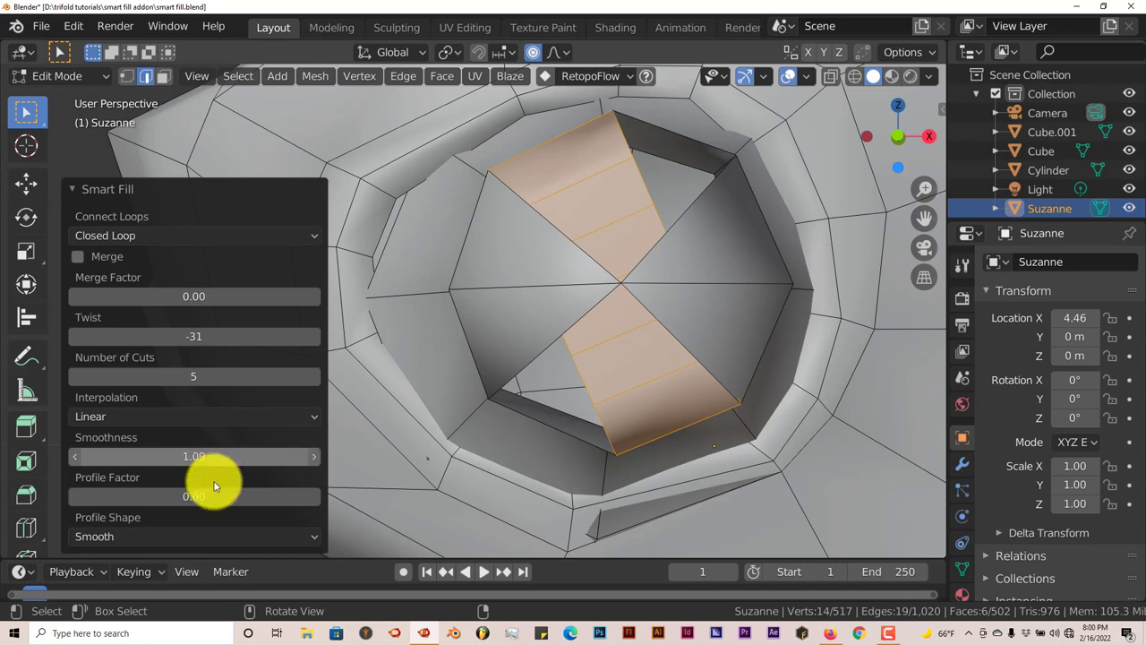
Set Profile Factor to -0.24 and Profile Shape to Inverse Square
drag(230, 498, 219, 498)
click(248, 536)
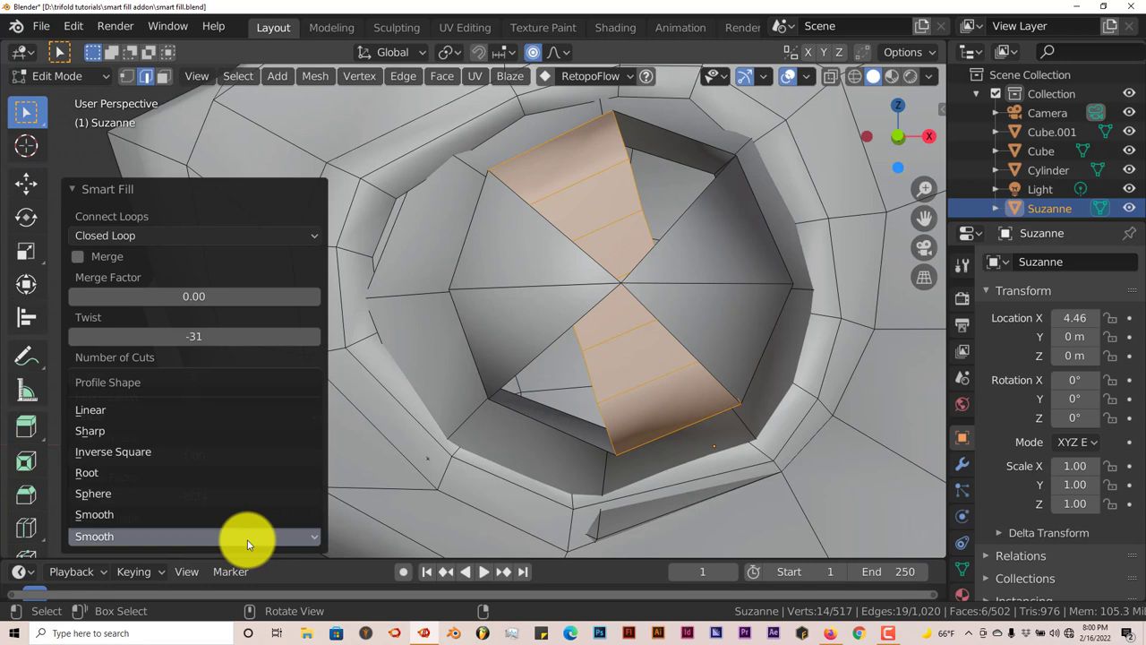
click(168, 431)
click(184, 537)
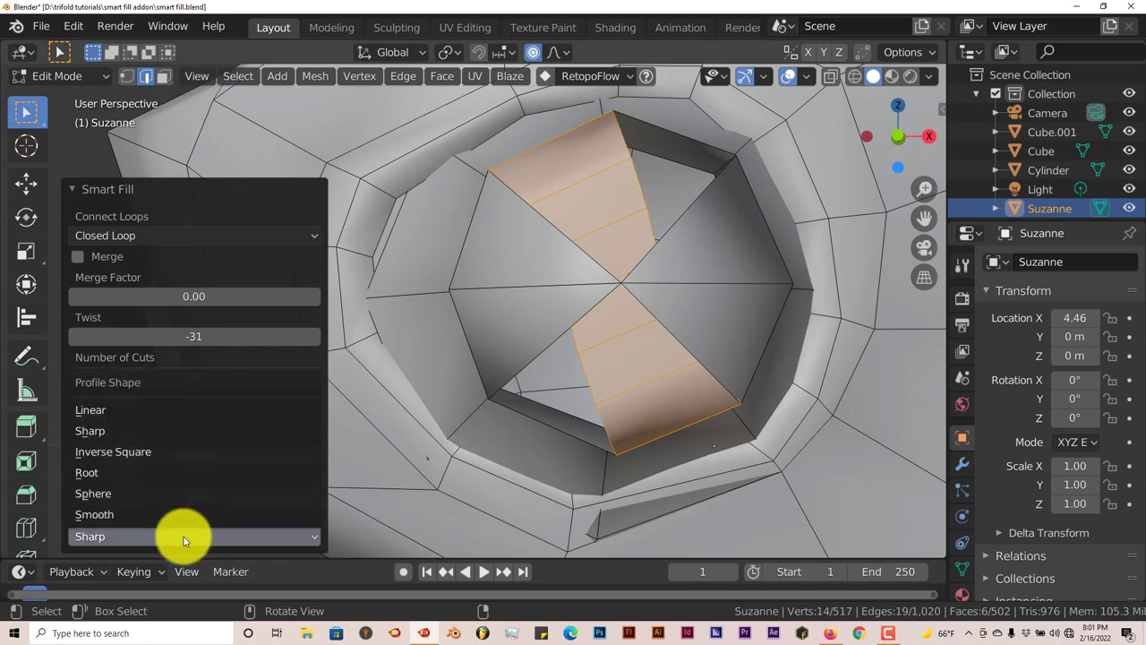
click(175, 515)
click(173, 534)
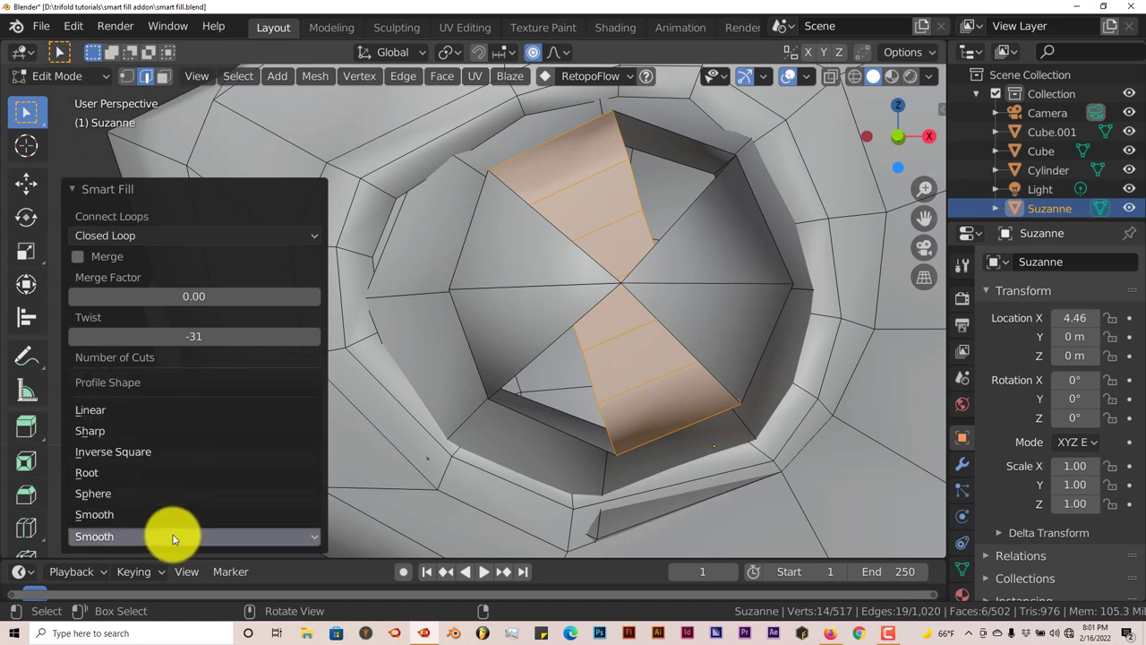
click(159, 474)
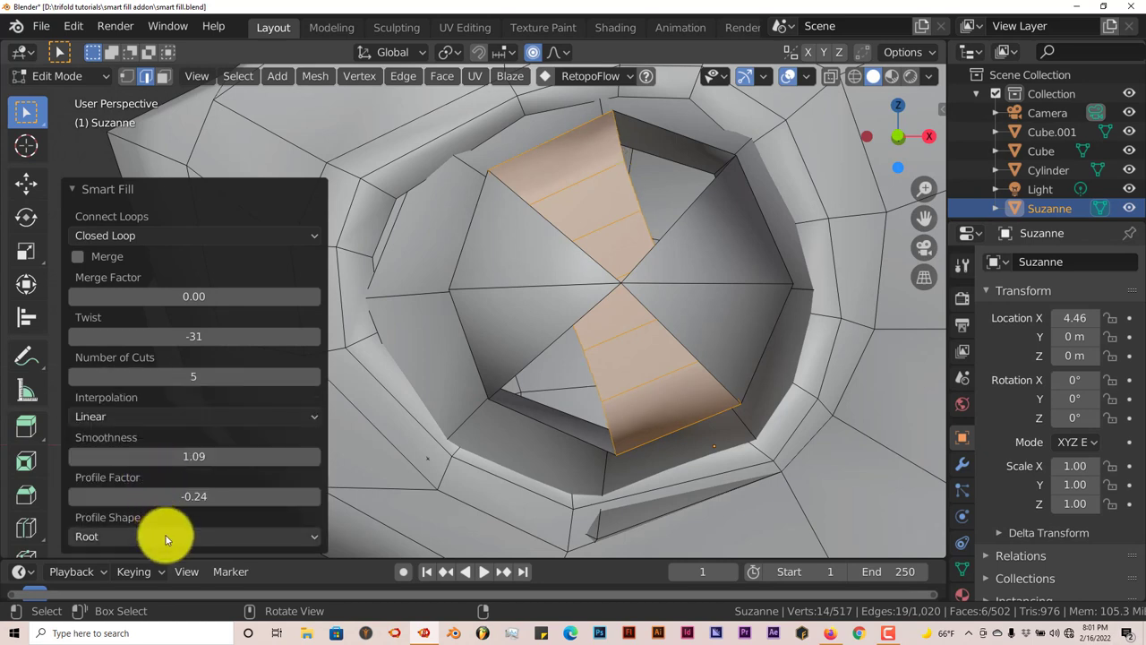
click(164, 533)
click(150, 453)
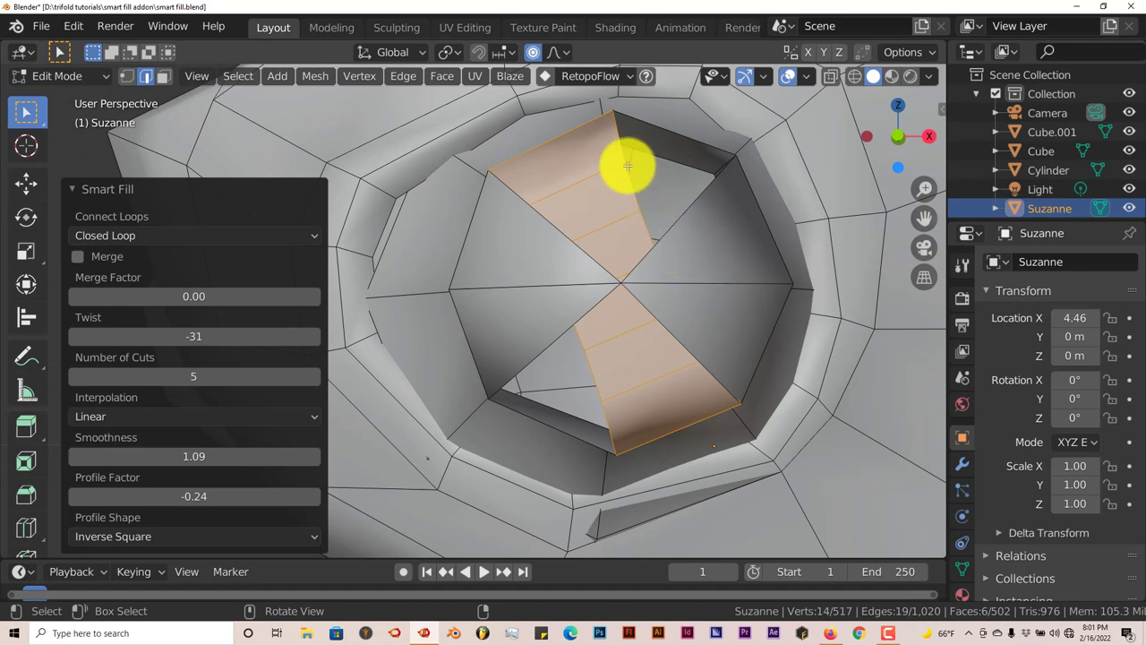
scroll(637, 179, down, 2)
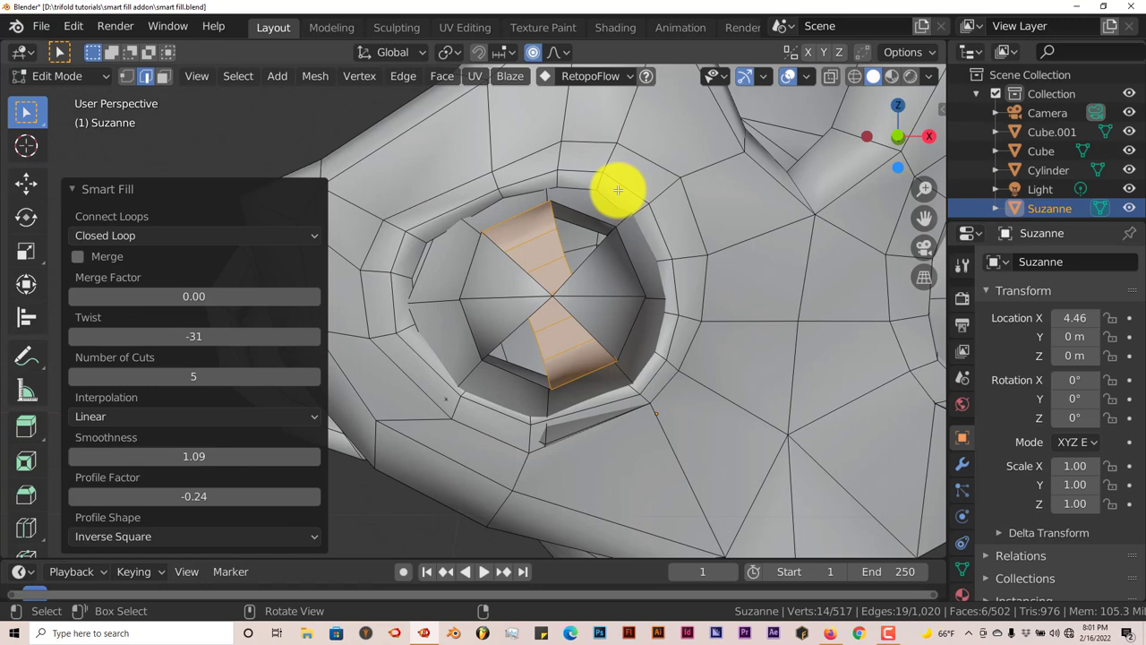
mouse_move(618, 189)
middle_down()
mouse_move(607, 223)
mouse_move(606, 205)
middle_up()
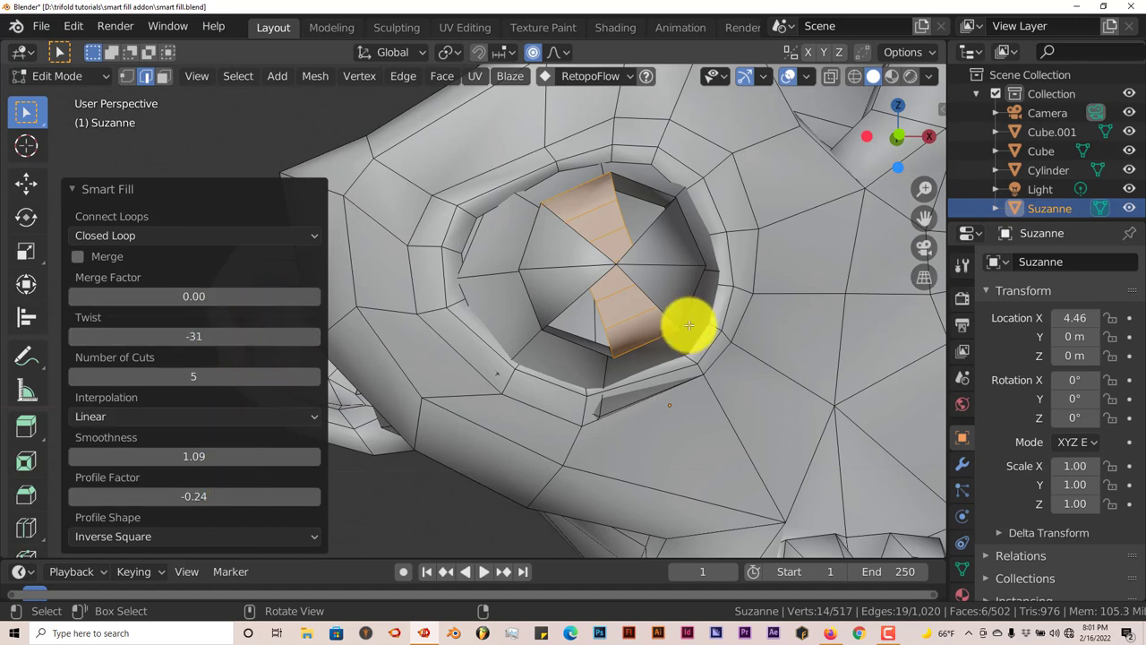
middle_drag(682, 315, 659, 279)
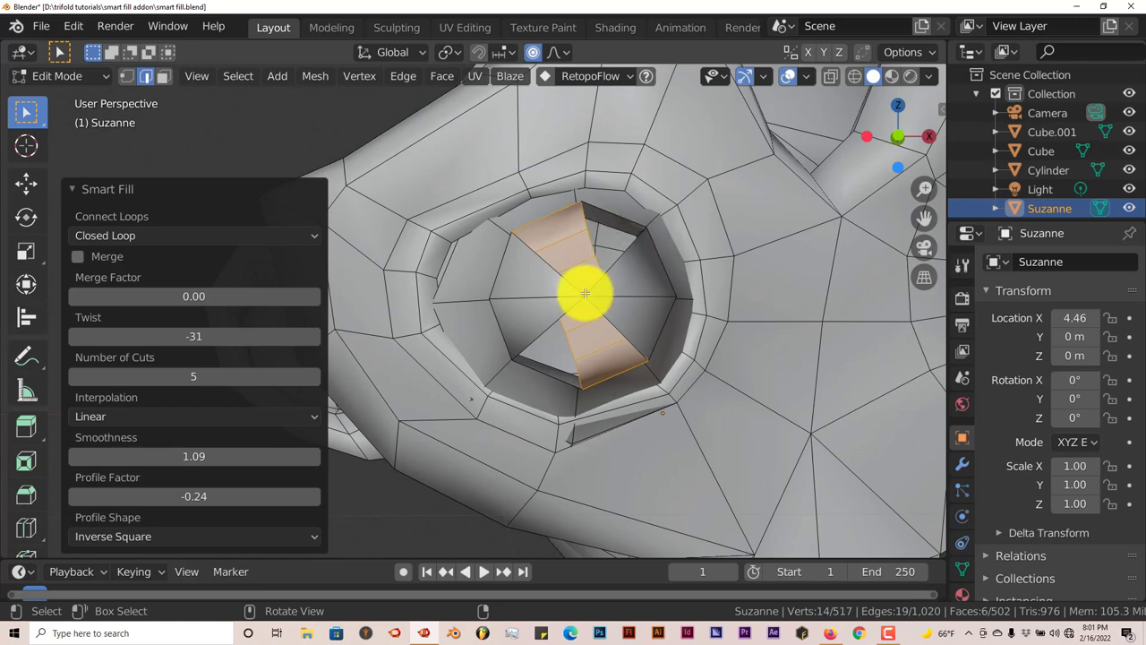
scroll(588, 295, down, 5)
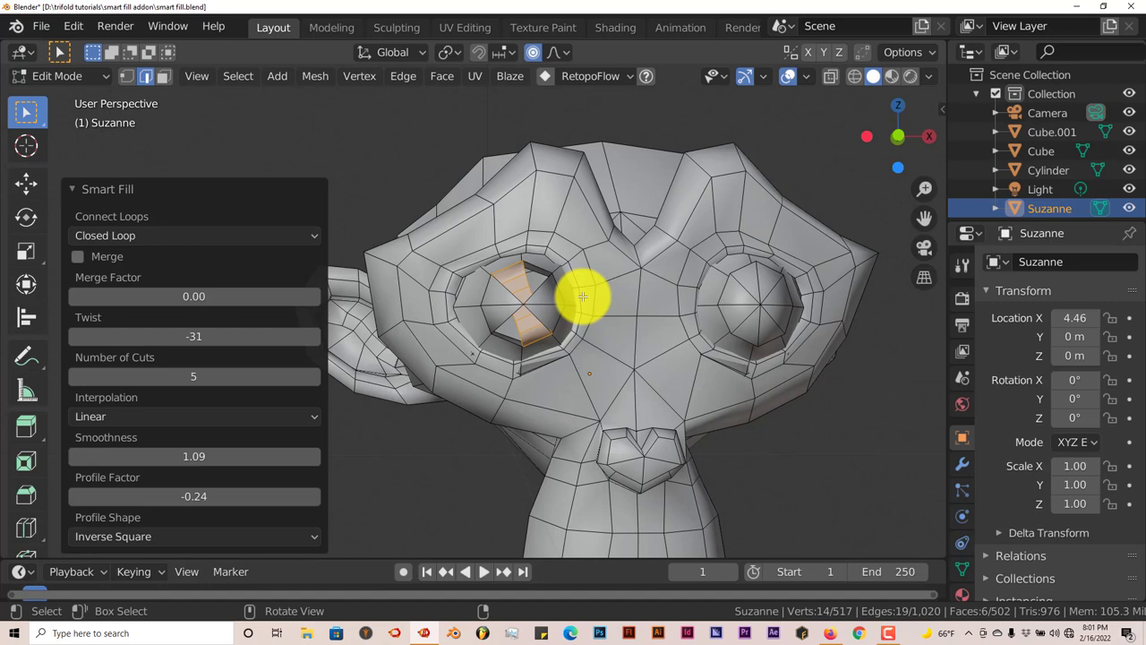
scroll(582, 295, down, 5)
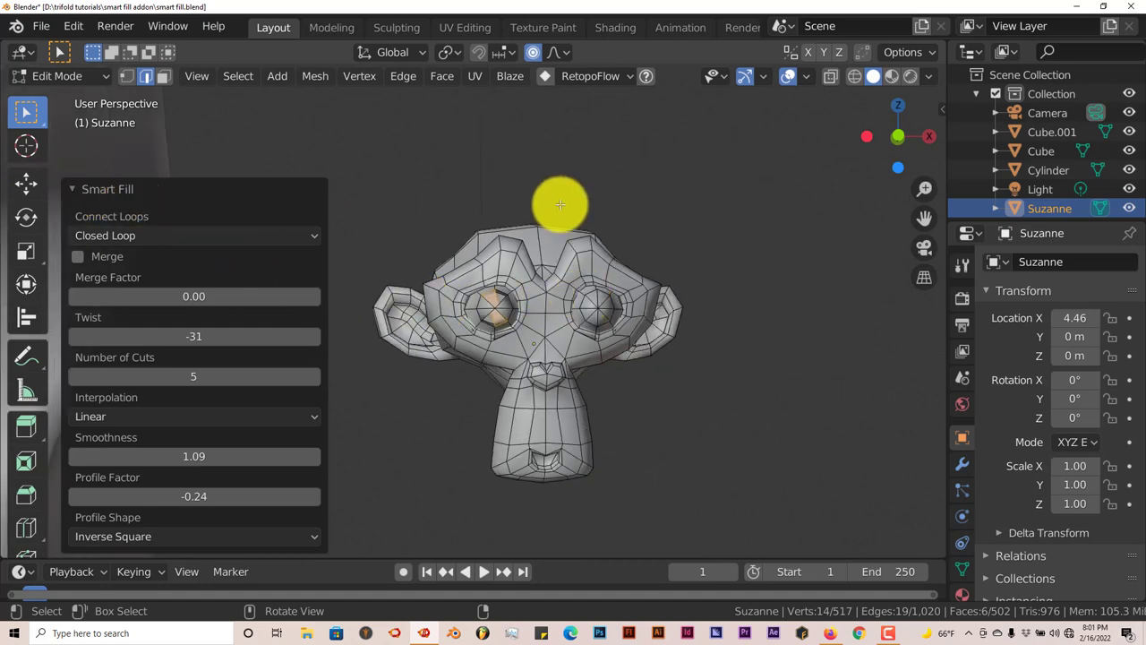
middle_drag(543, 268, 13, 243)
scroll(4, 262, down, 2)
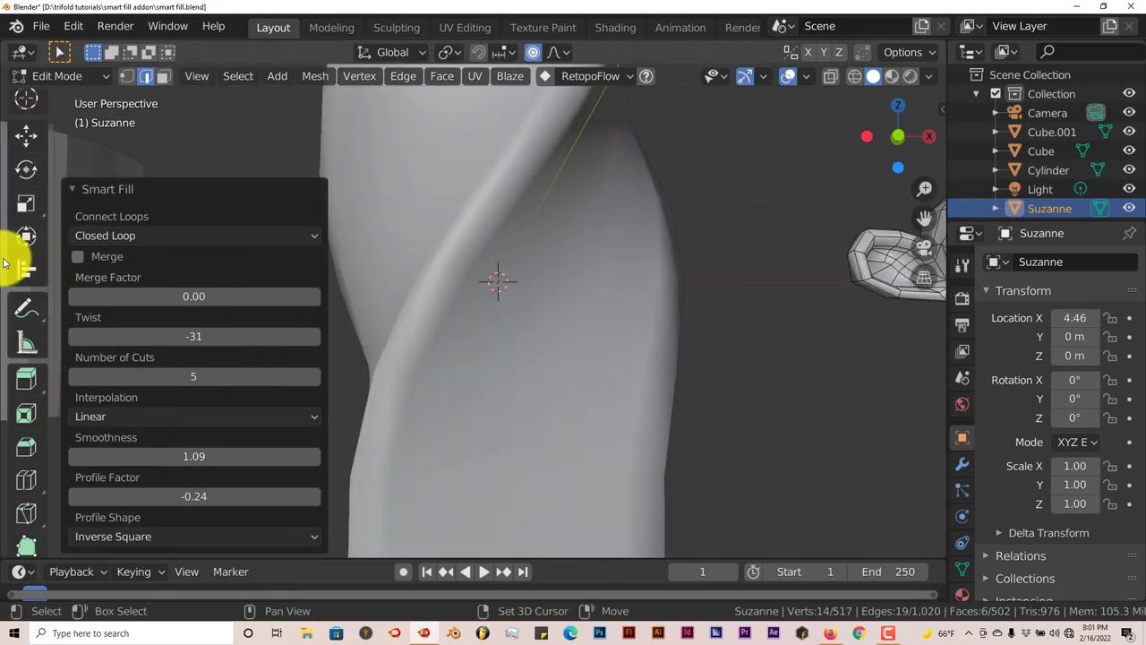
middle_drag(313, 299, 471, 292)
scroll(537, 275, up, 5)
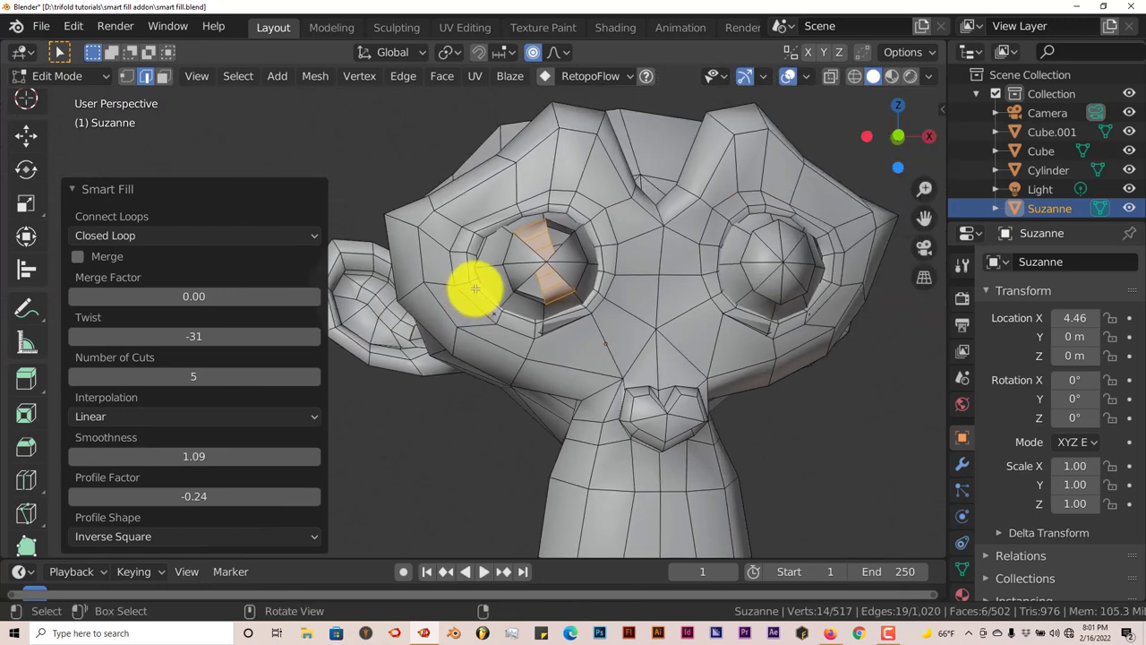